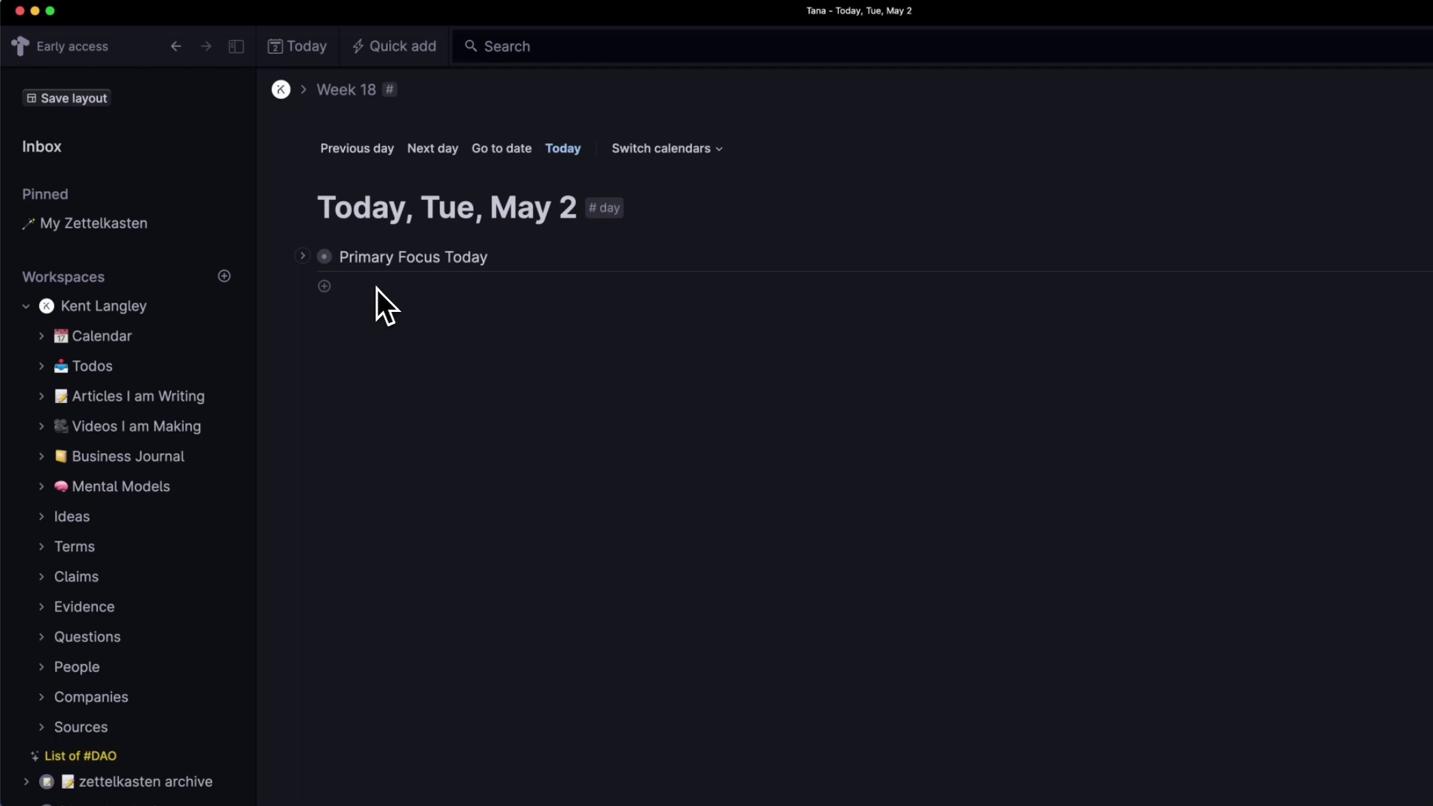
Step: Open A.I. Vector from the My Zettelkasten query and briefly review its Permanent and Relevant Notes
click(93, 223)
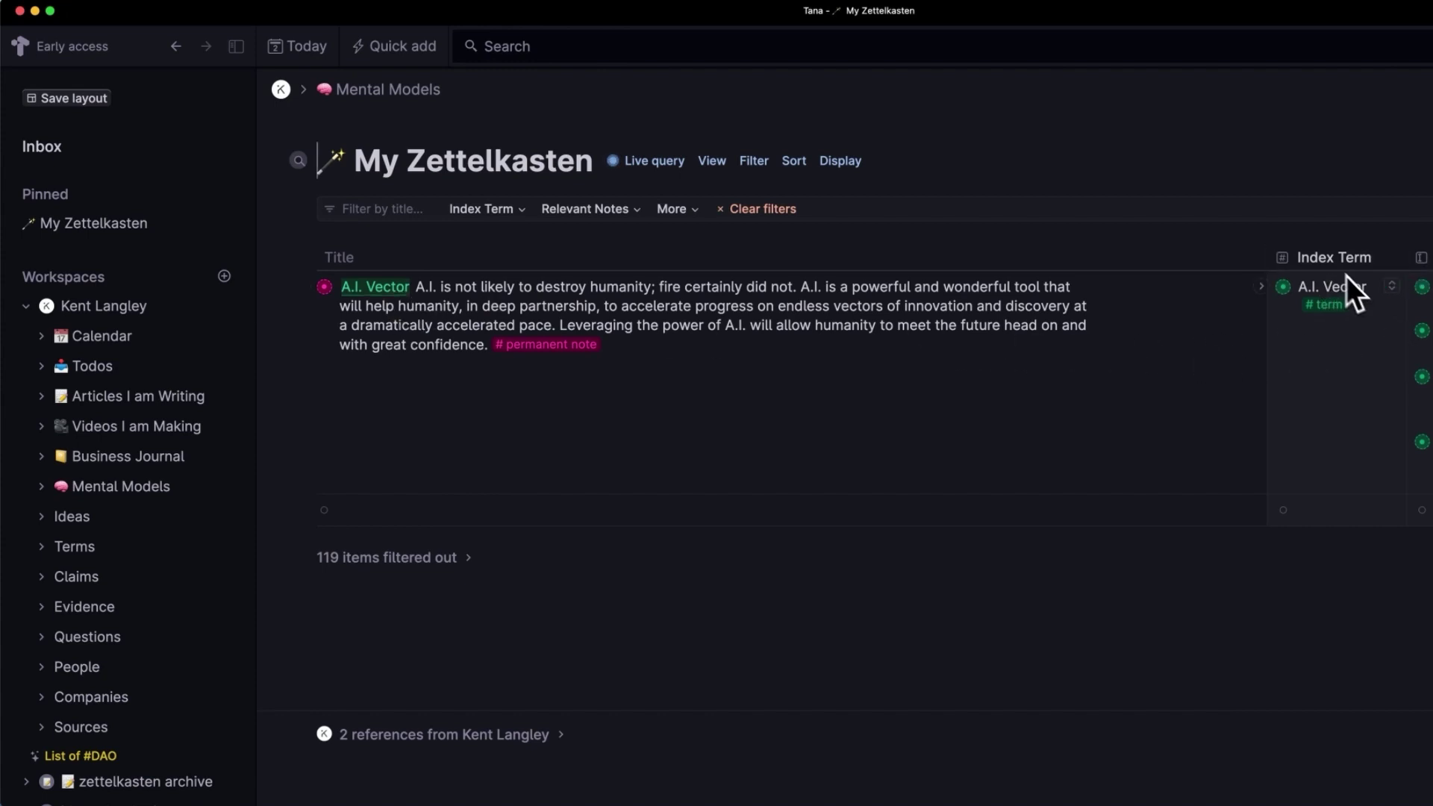
click(377, 291)
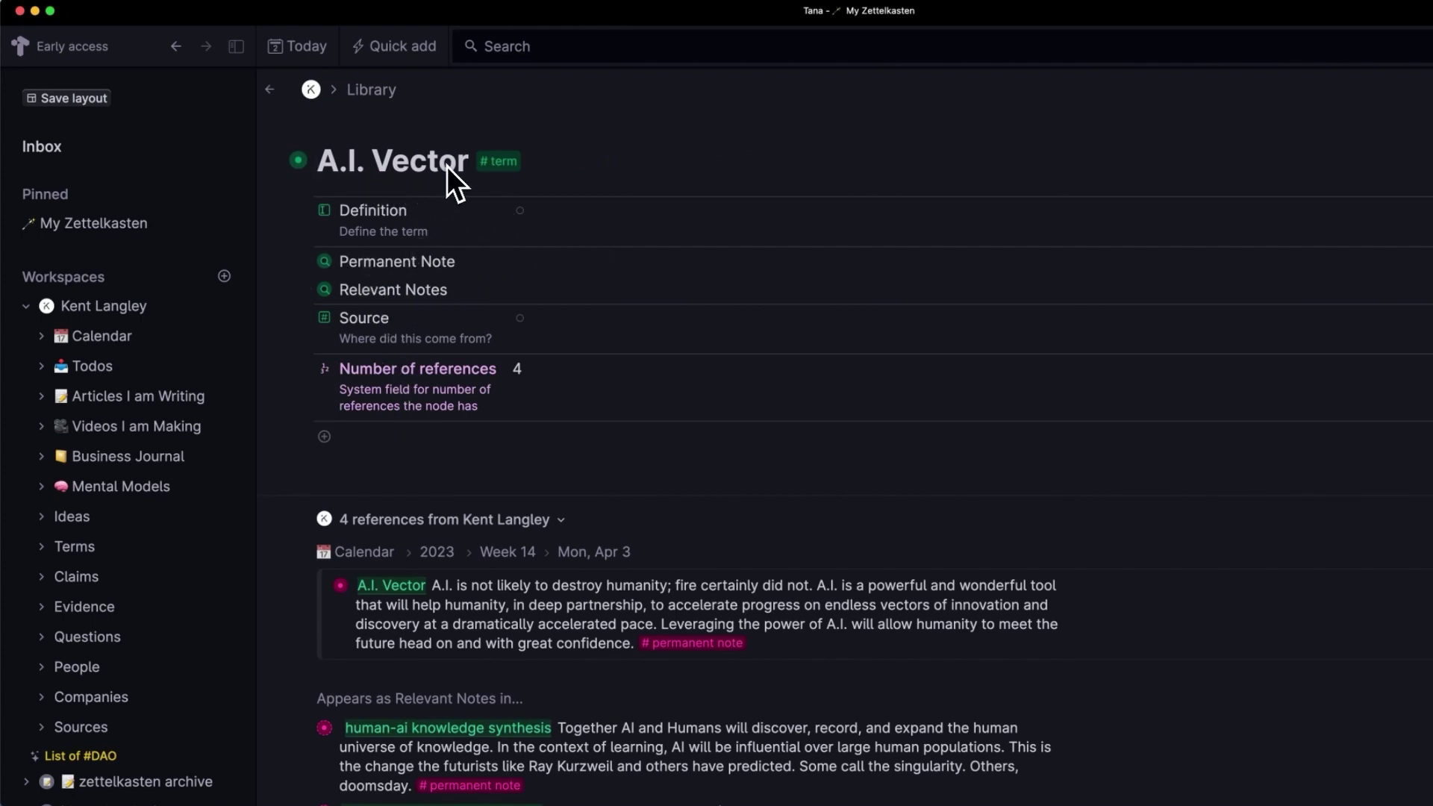
mouse_move(490, 165)
click(303, 263)
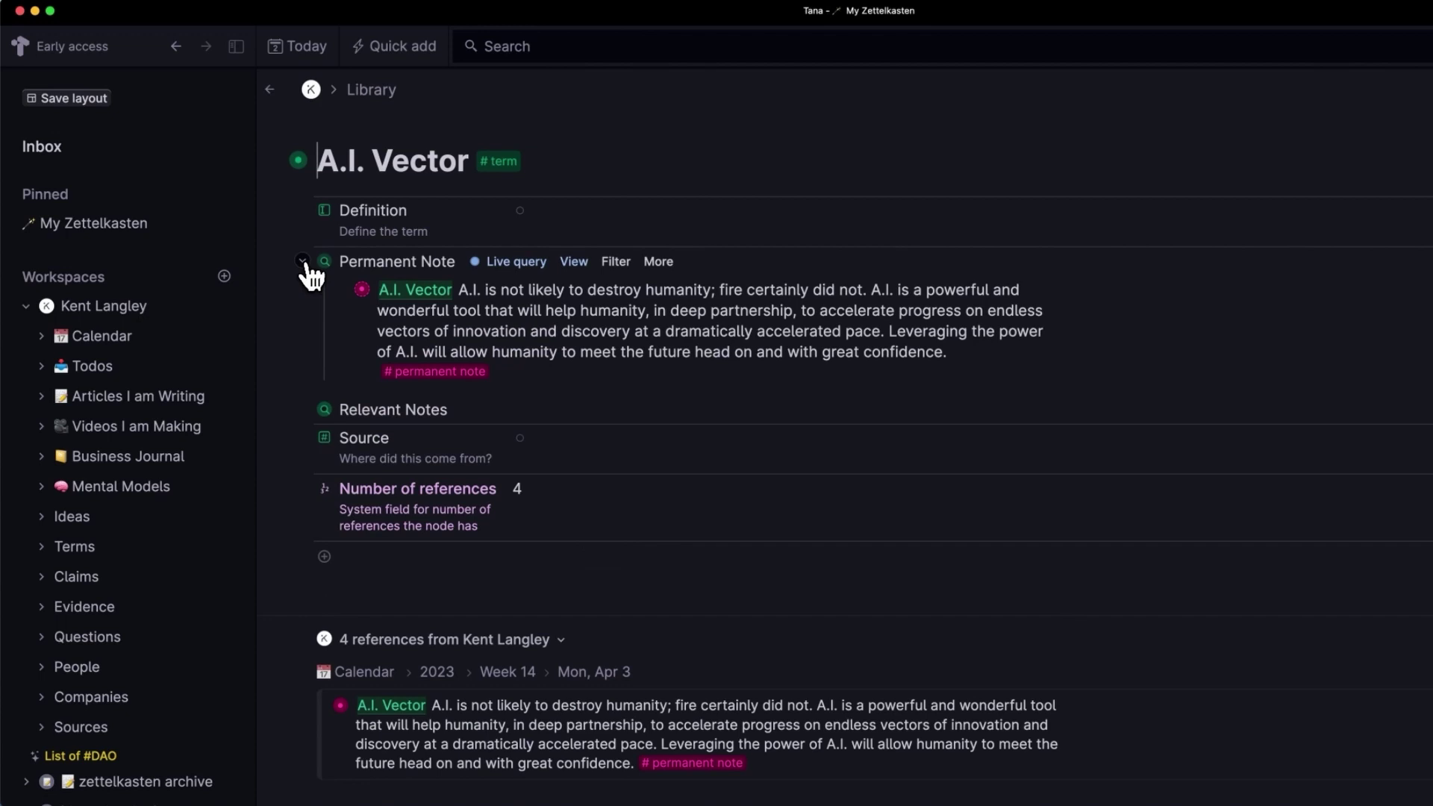
click(304, 410)
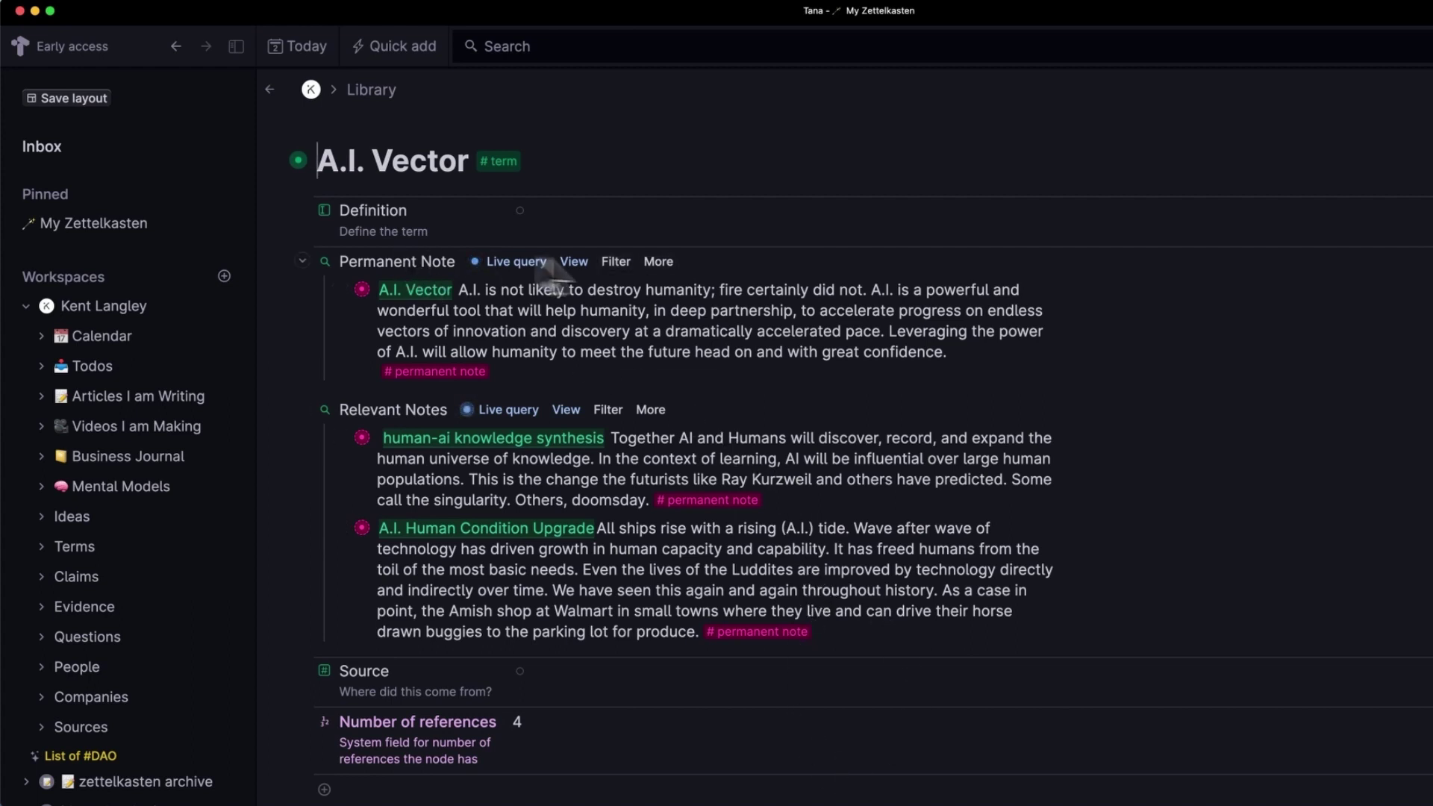
click(302, 260)
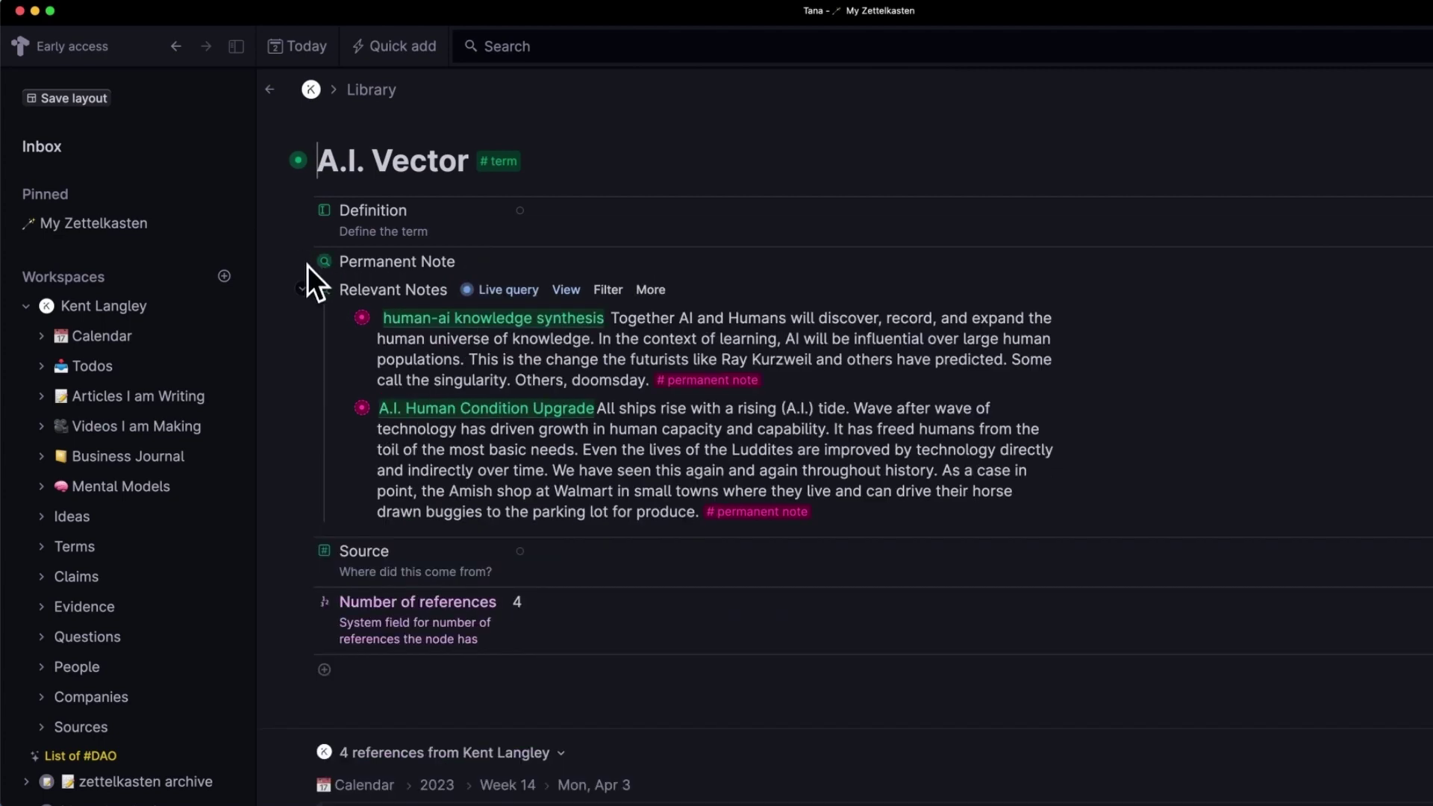
click(302, 289)
click(539, 238)
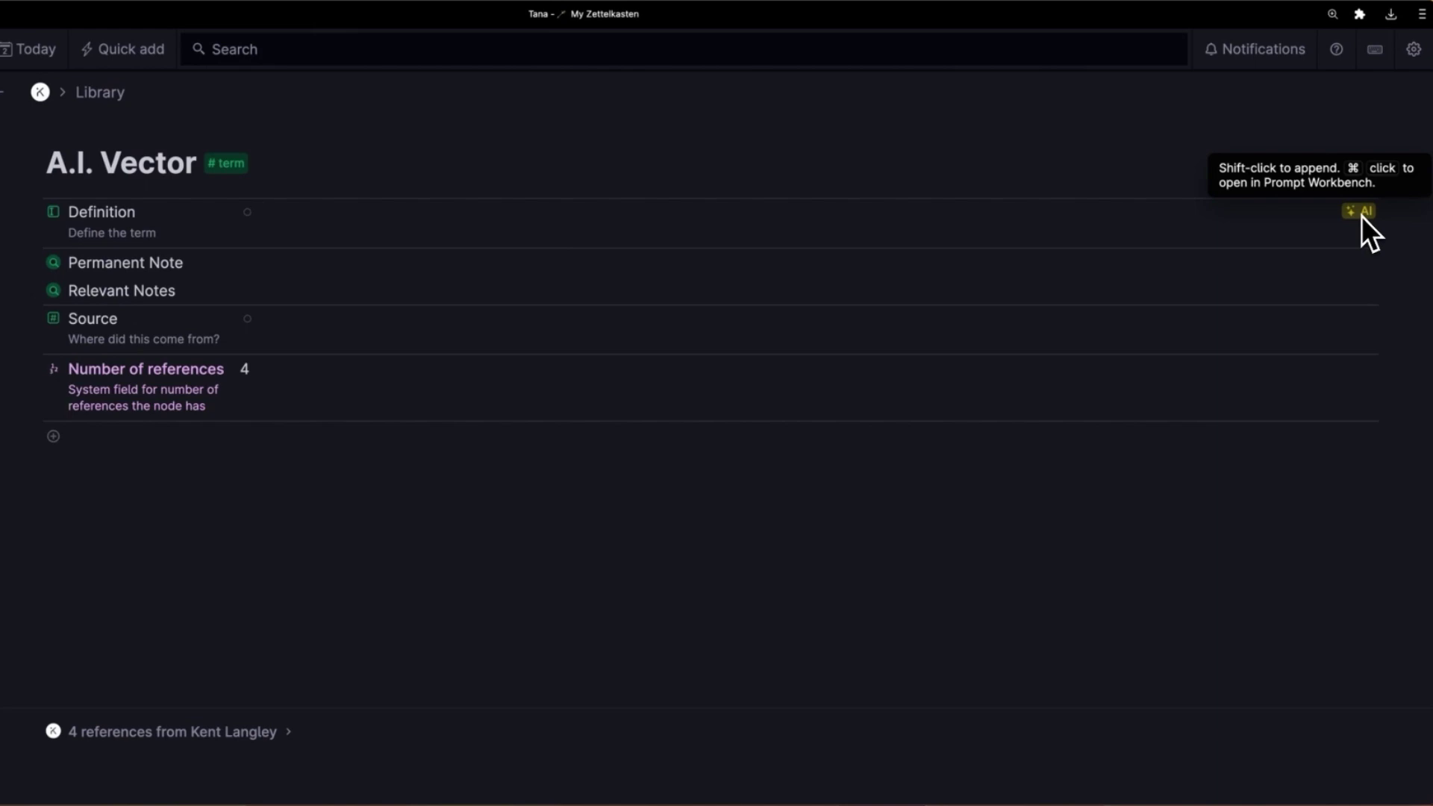
Step: Open the Definition field's Prompt Workbench and make A.I. Vector the test node
super+click(1360, 212)
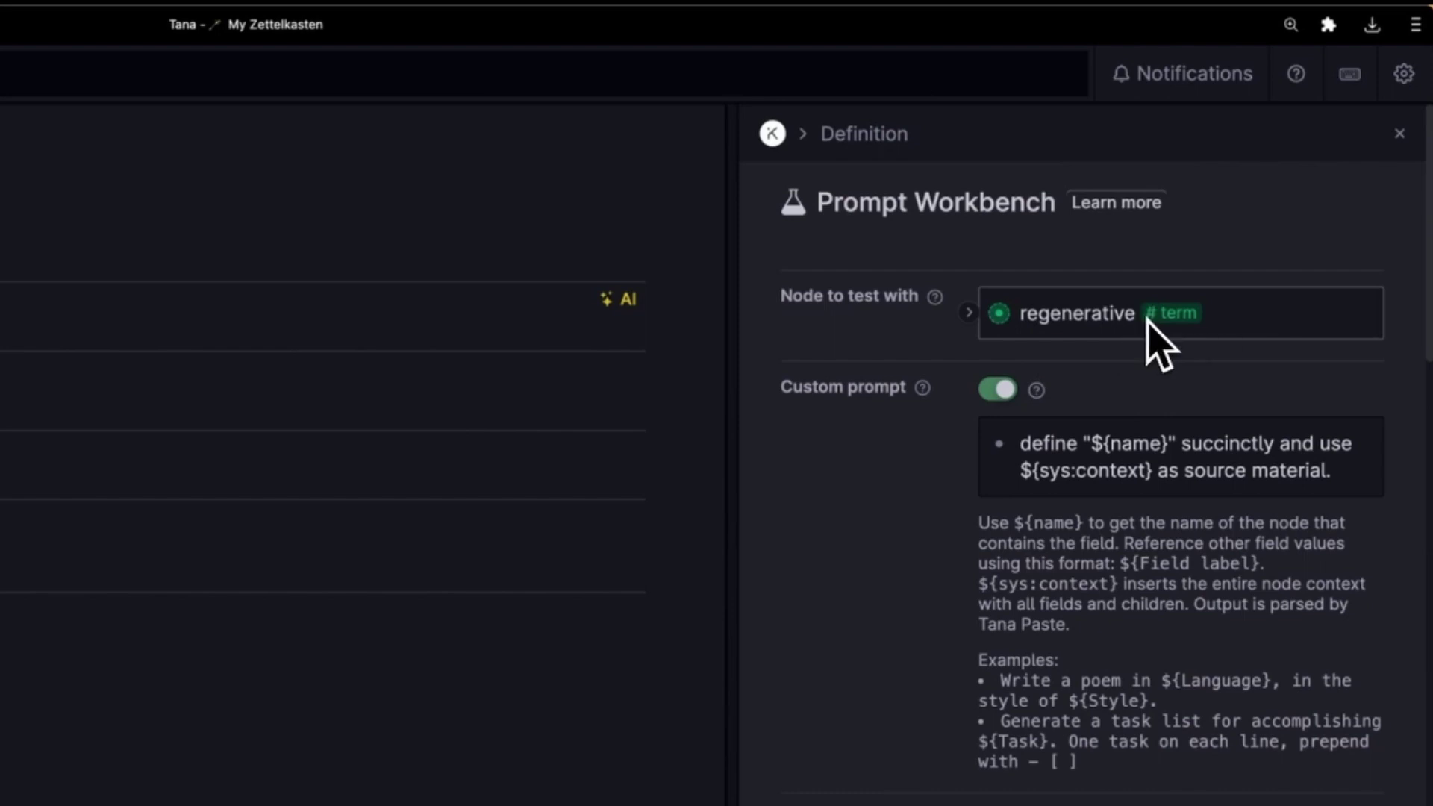
right_click(1001, 315)
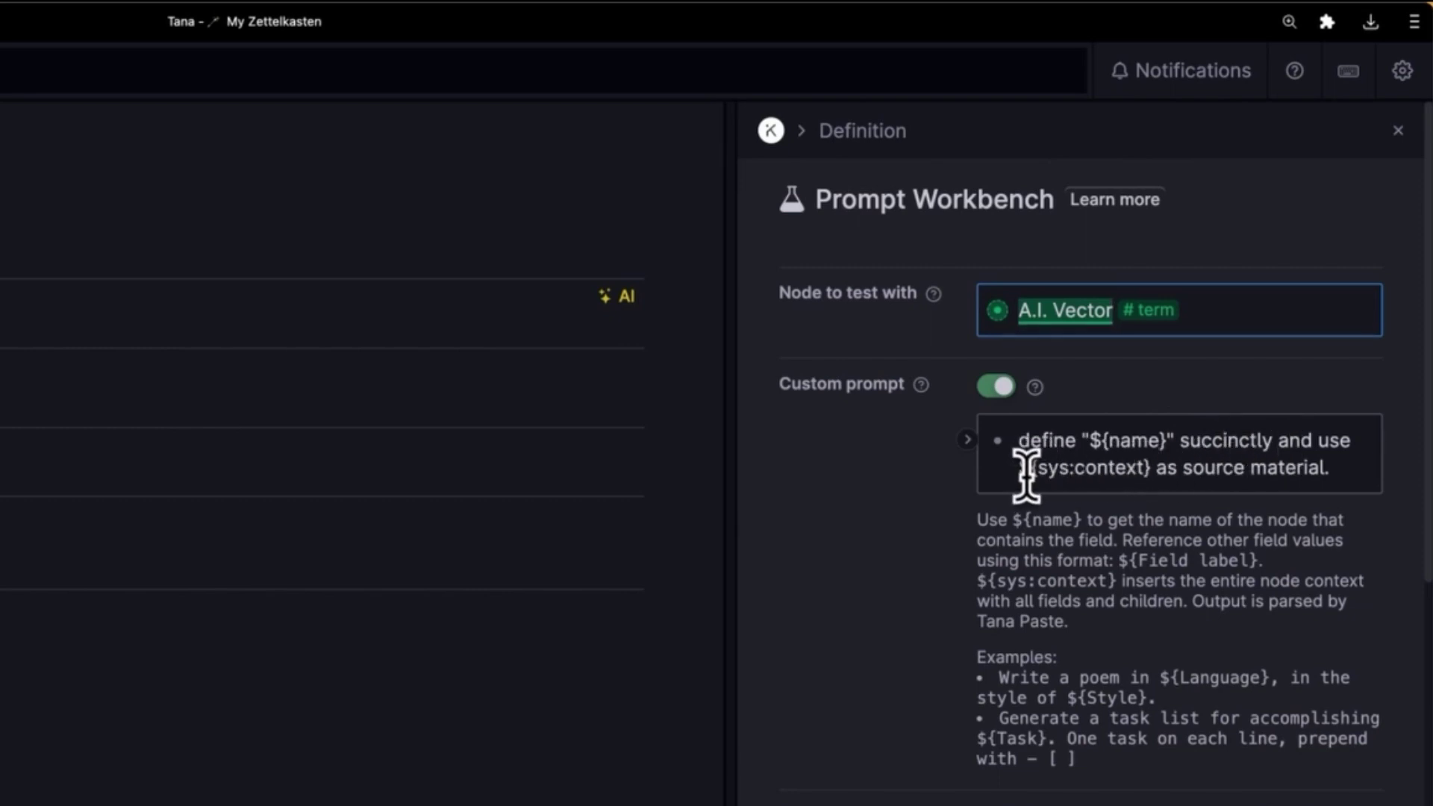
drag(1020, 468, 1260, 470)
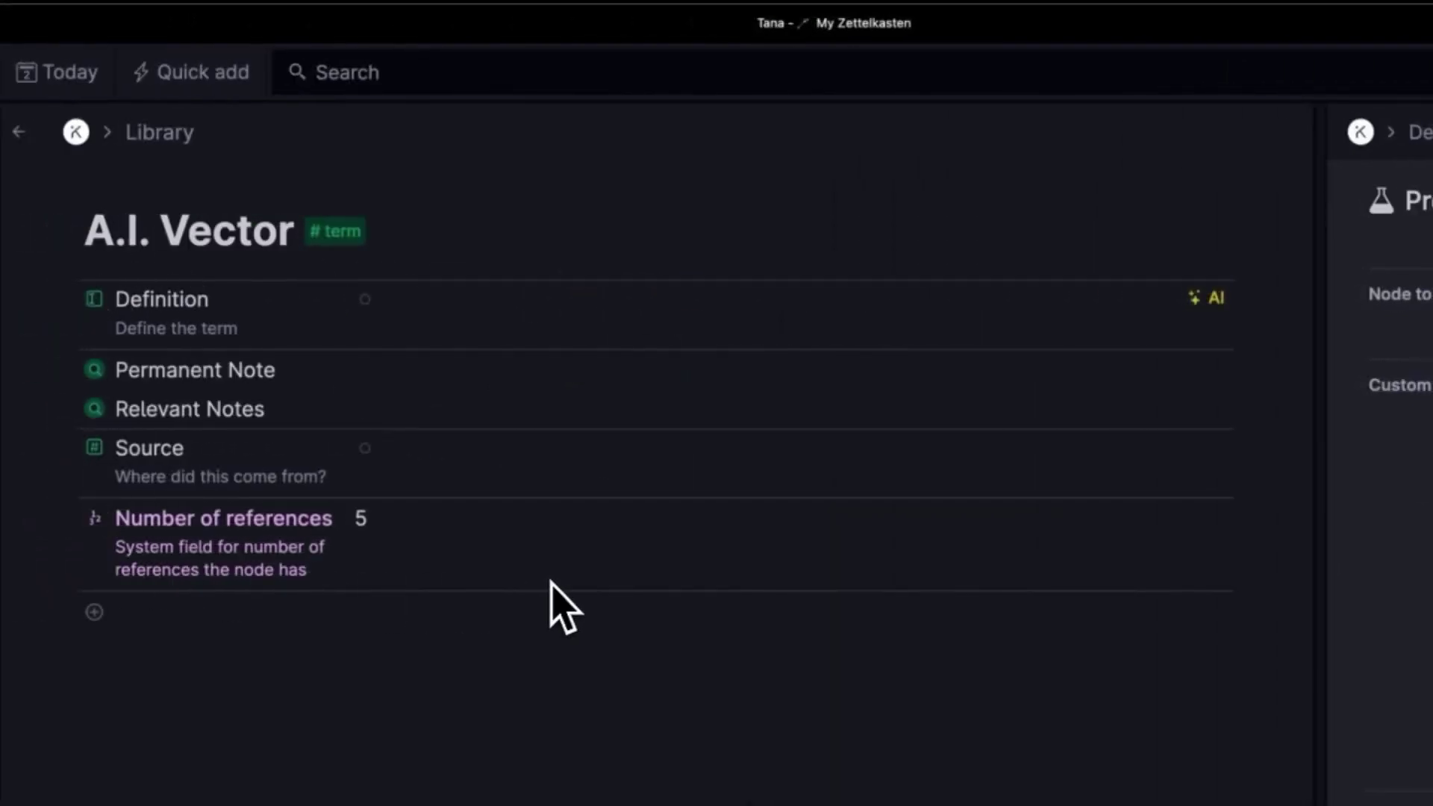
scroll(1180, 430, down, 5)
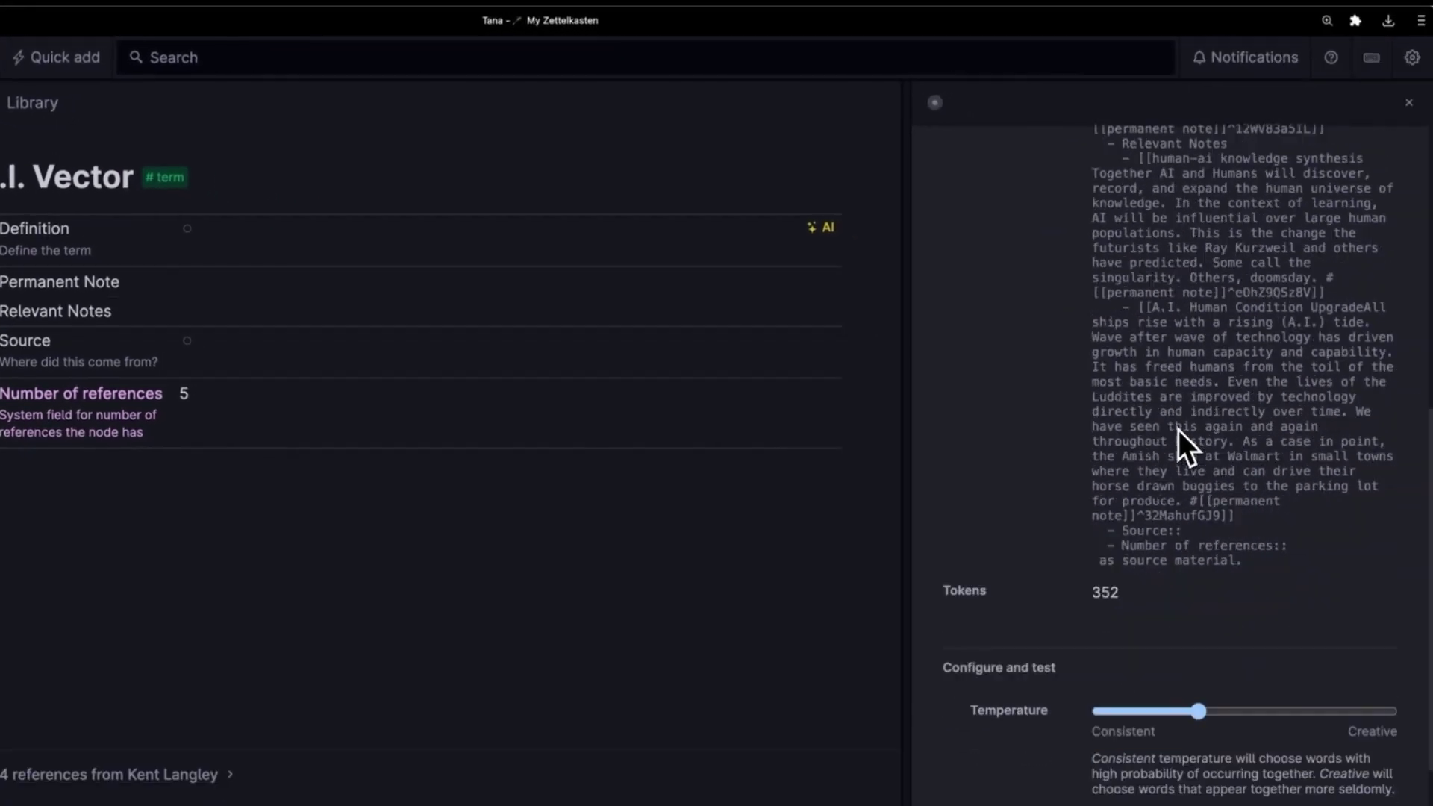
scroll(1179, 430, down, 3)
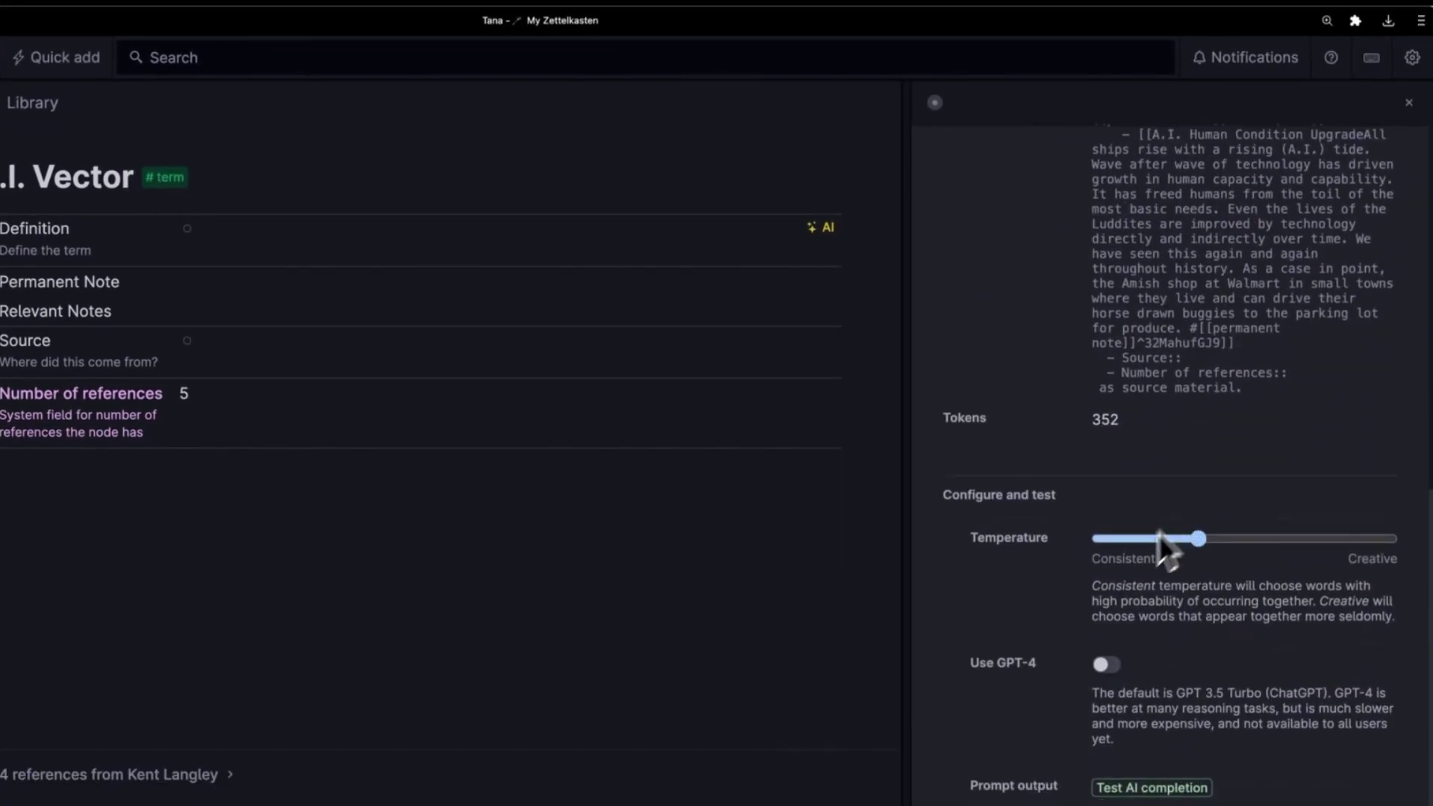
triple_click(978, 668)
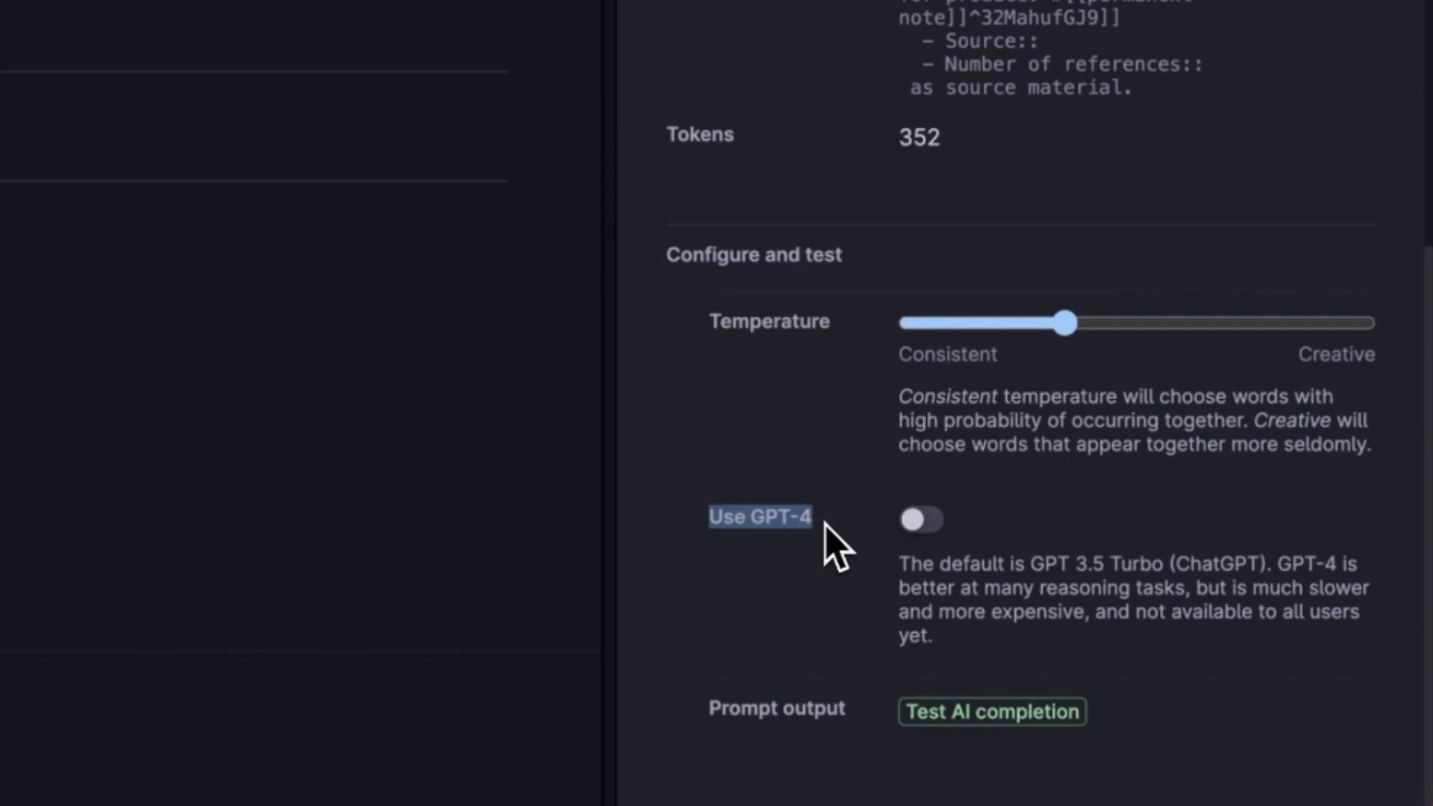
key(Tab)
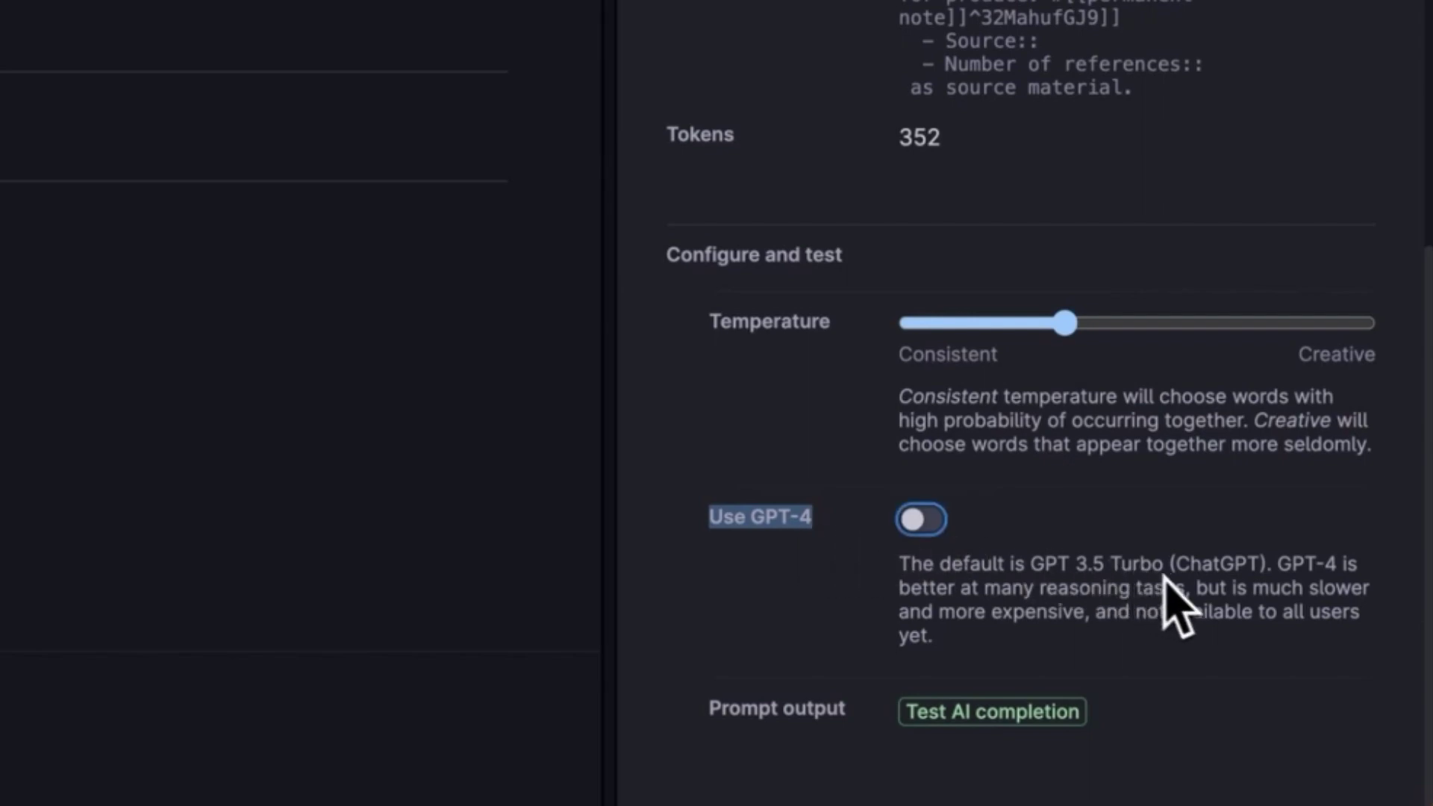
scroll(1030, 515, up, 8)
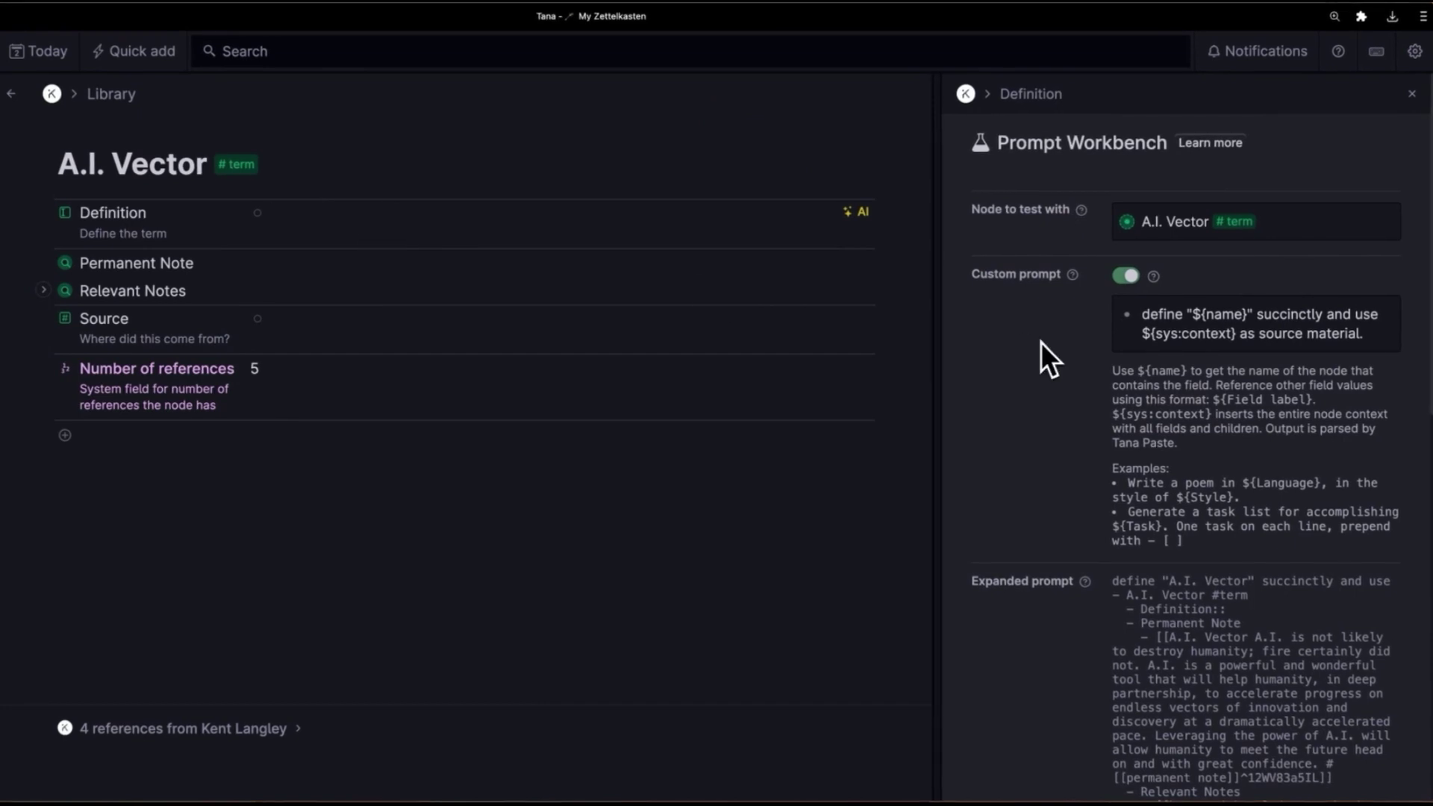
double_click(1201, 313)
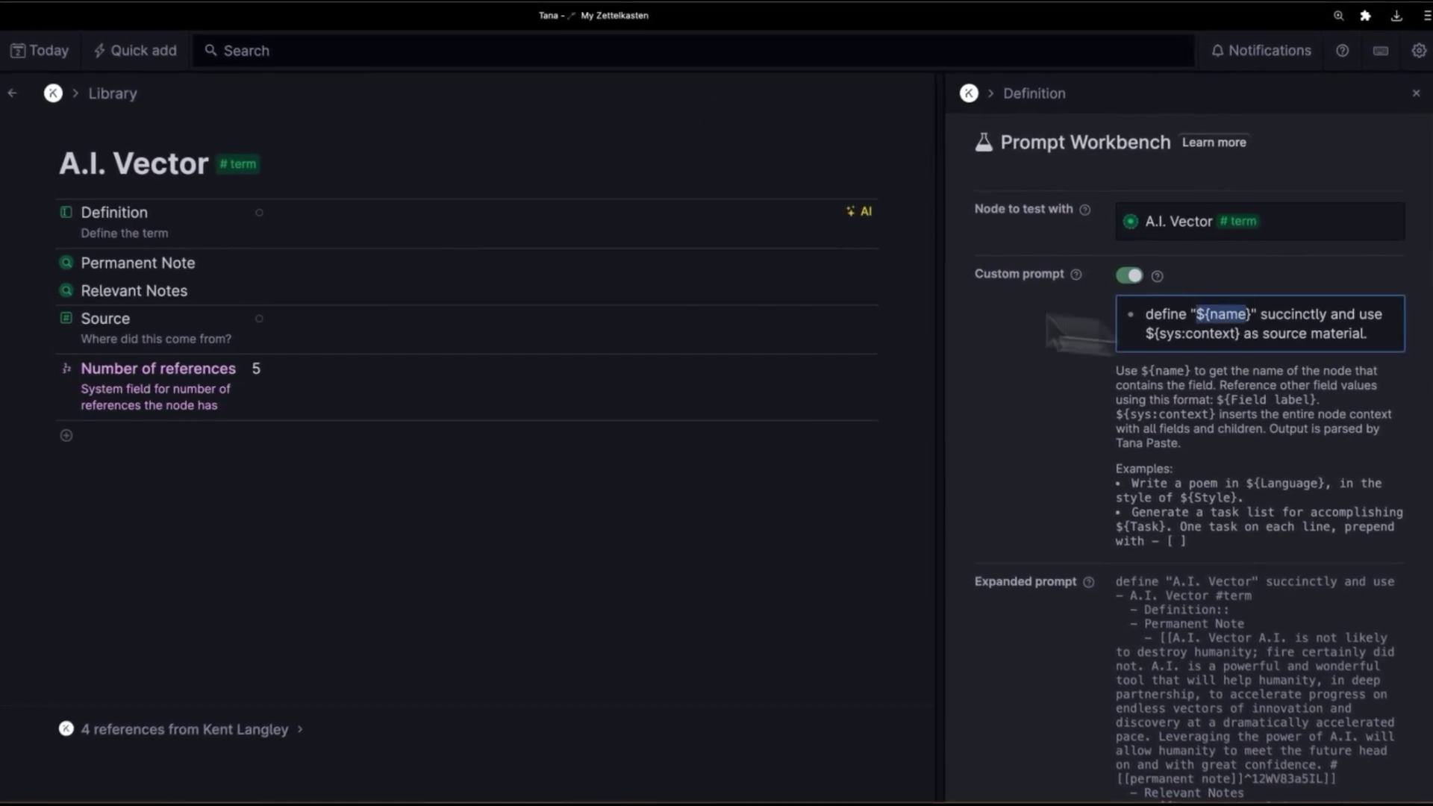
drag(72, 166, 212, 164)
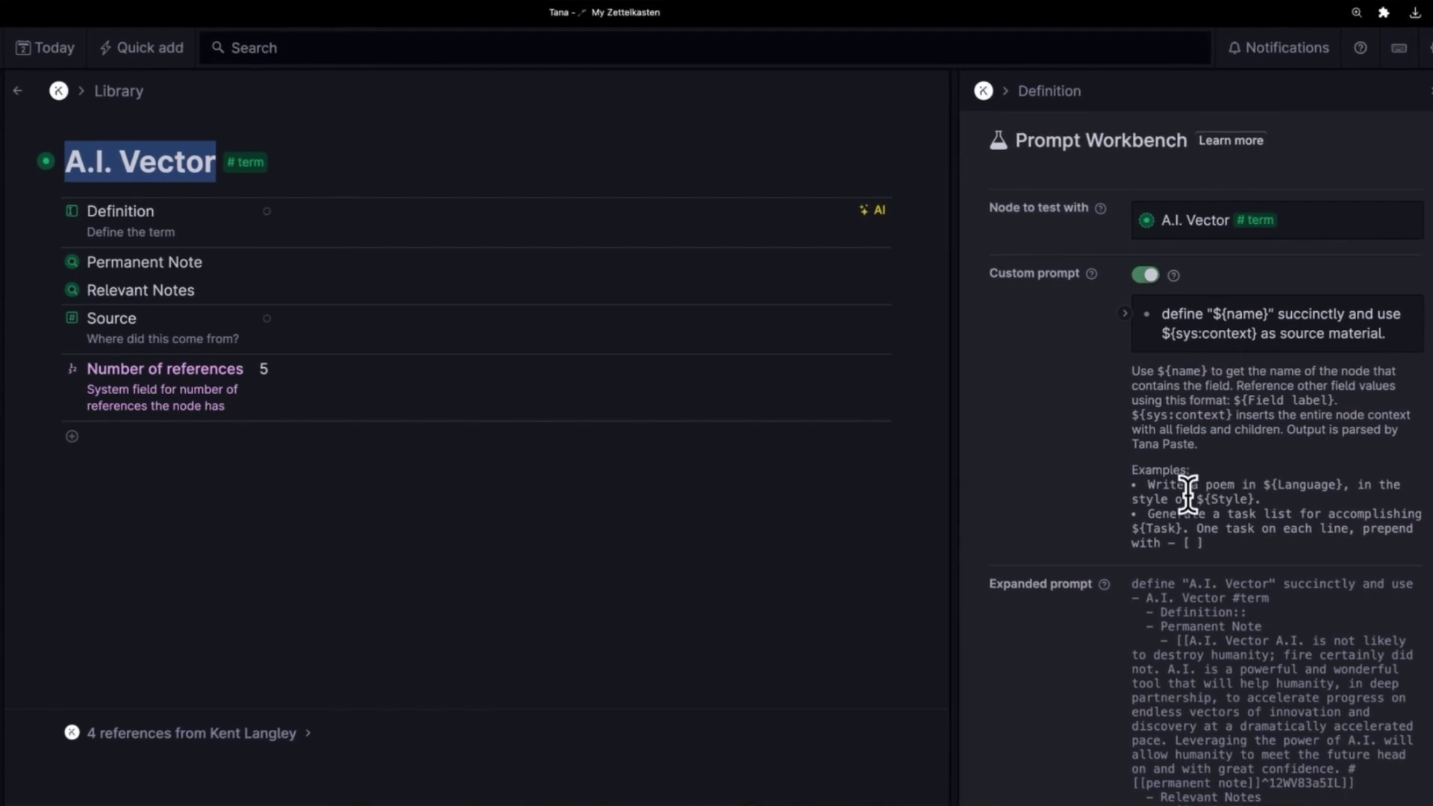
scroll(1188, 492, down, 5)
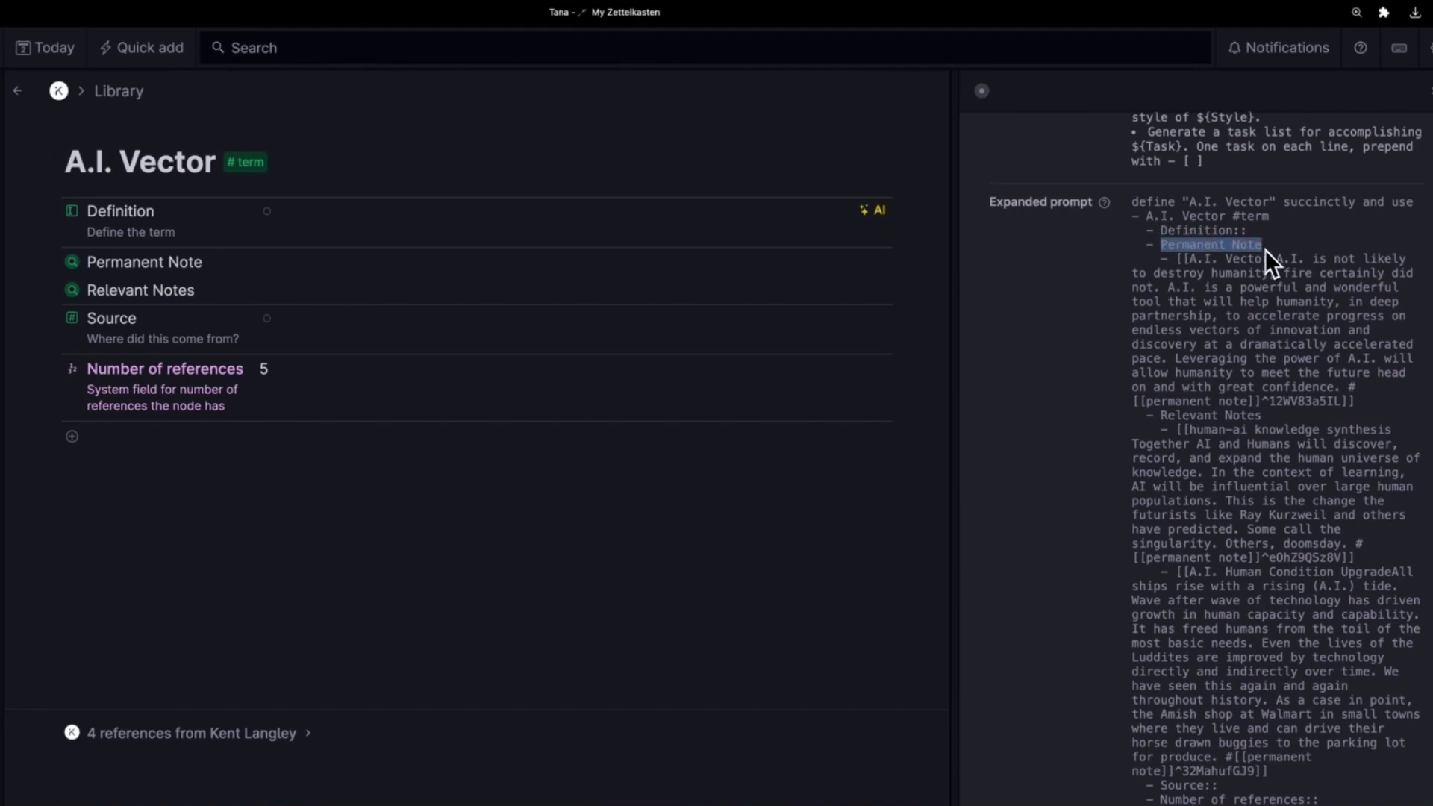
scroll(1266, 249, up, 5)
scroll(1176, 369, down, 3)
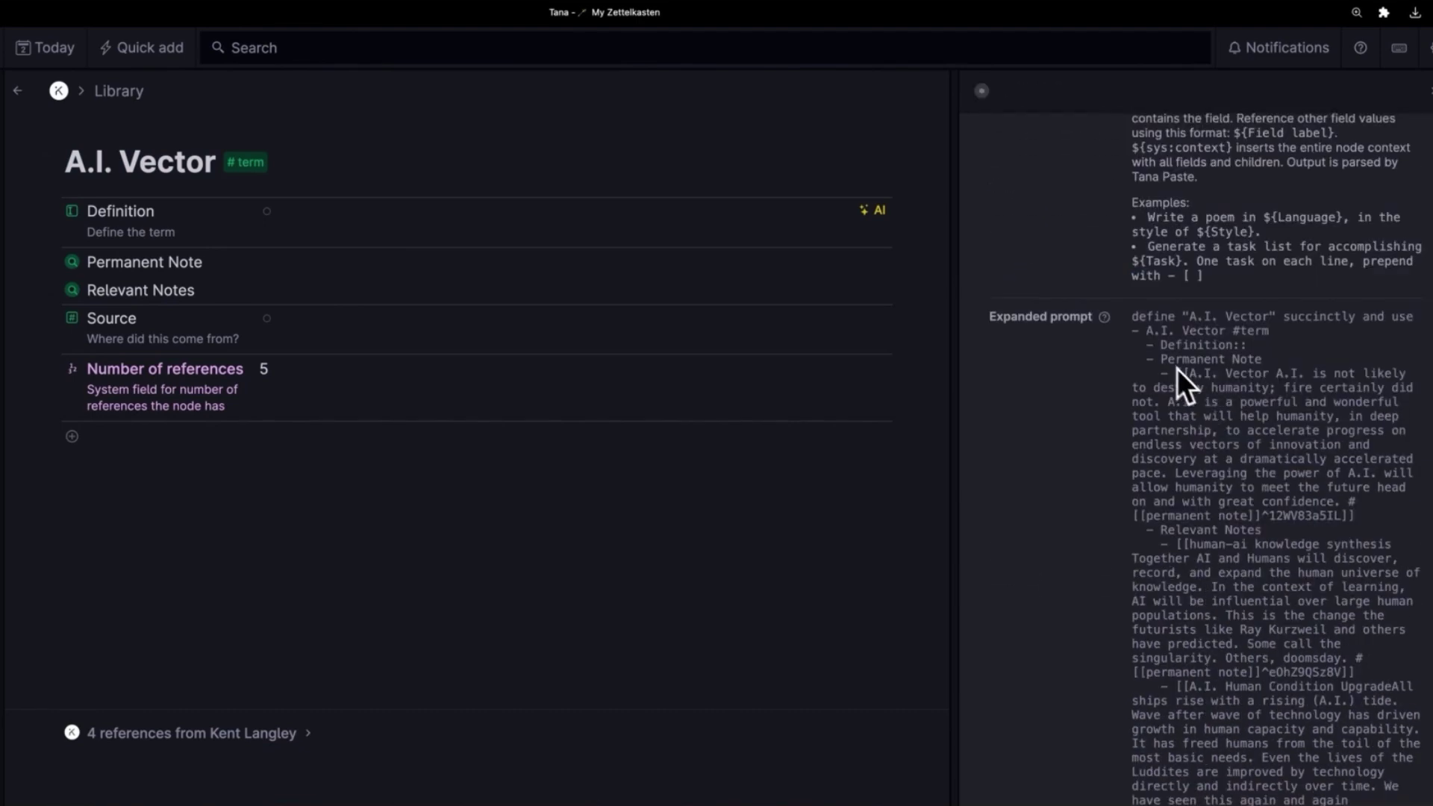
scroll(1157, 331, up, 3)
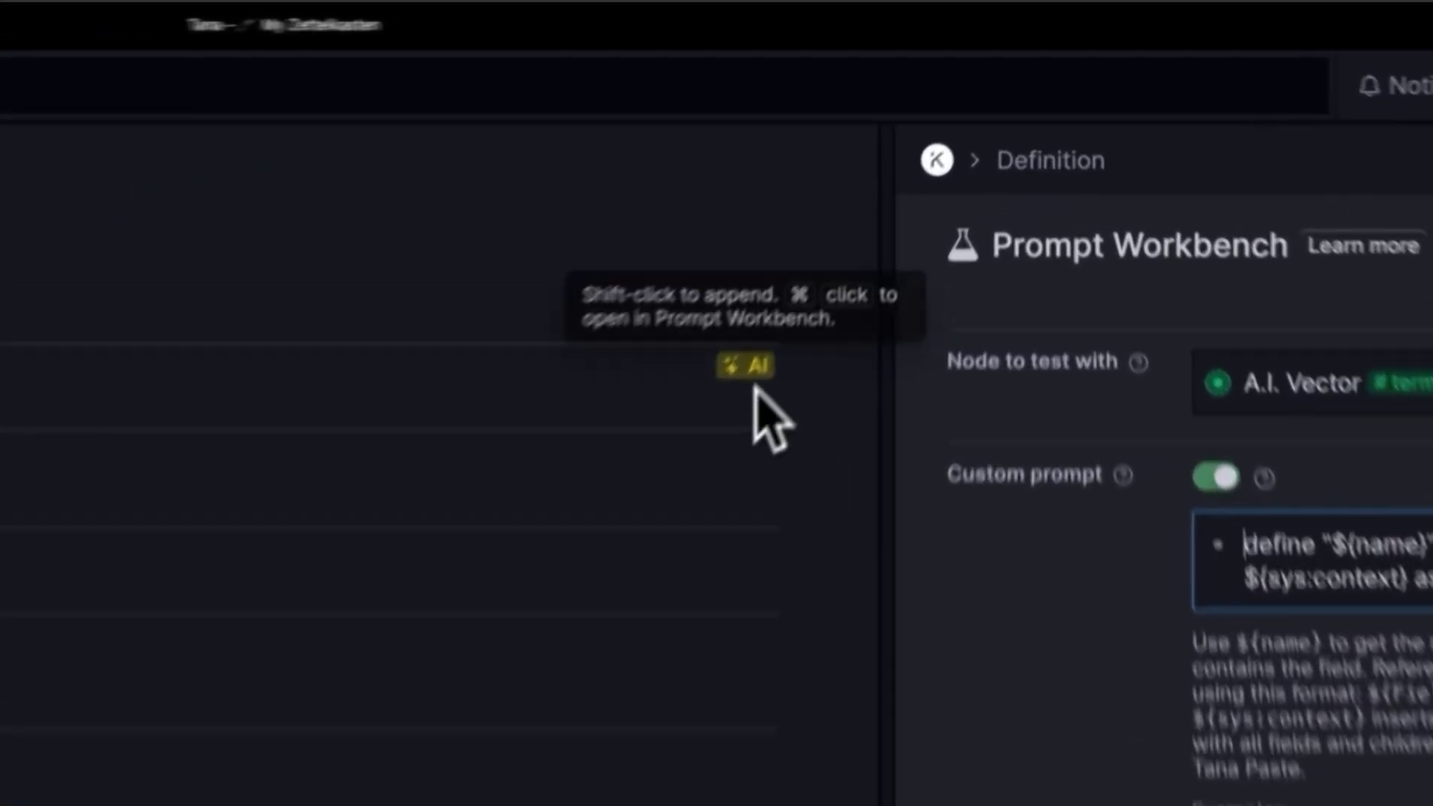
scroll(1225, 592, down, 5)
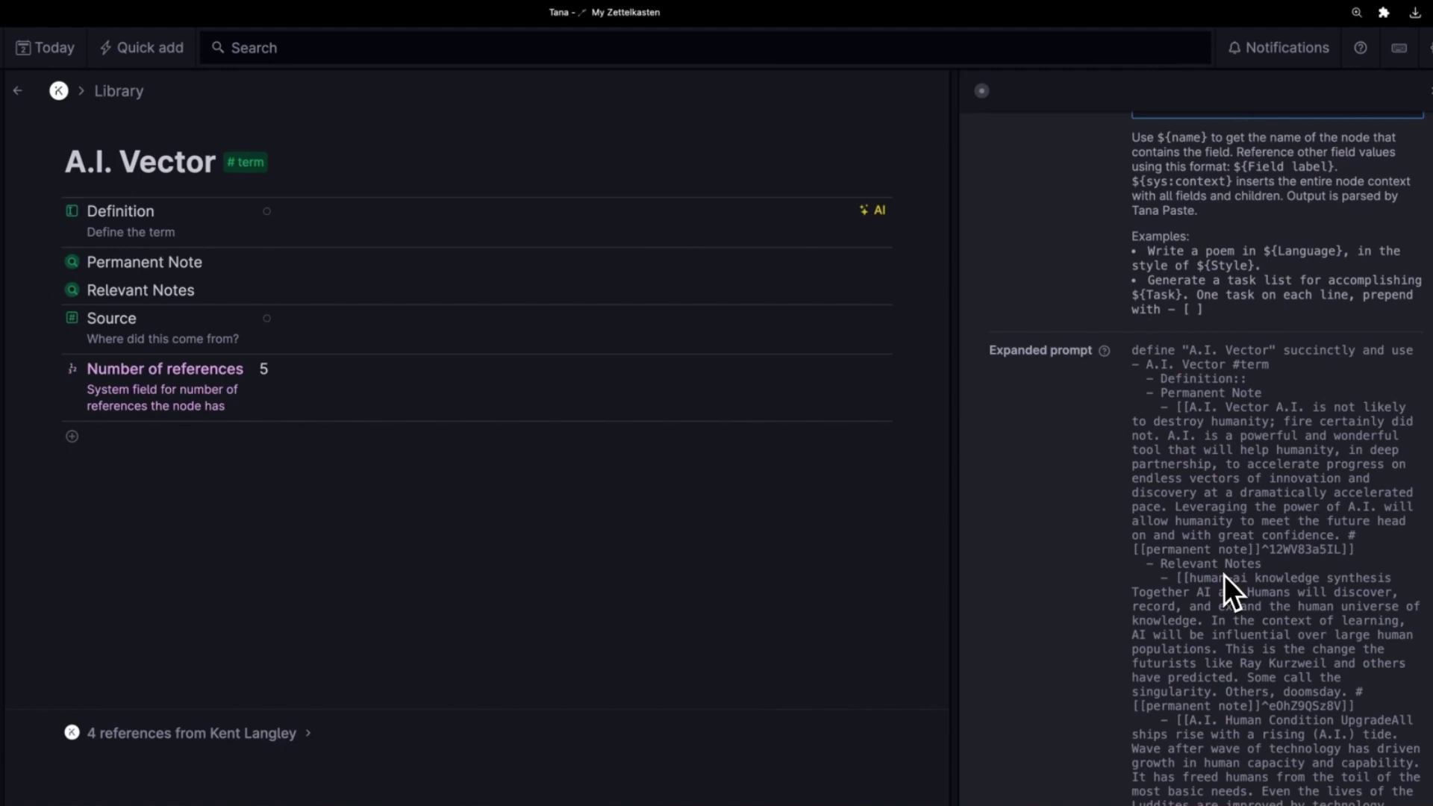
click(50, 263)
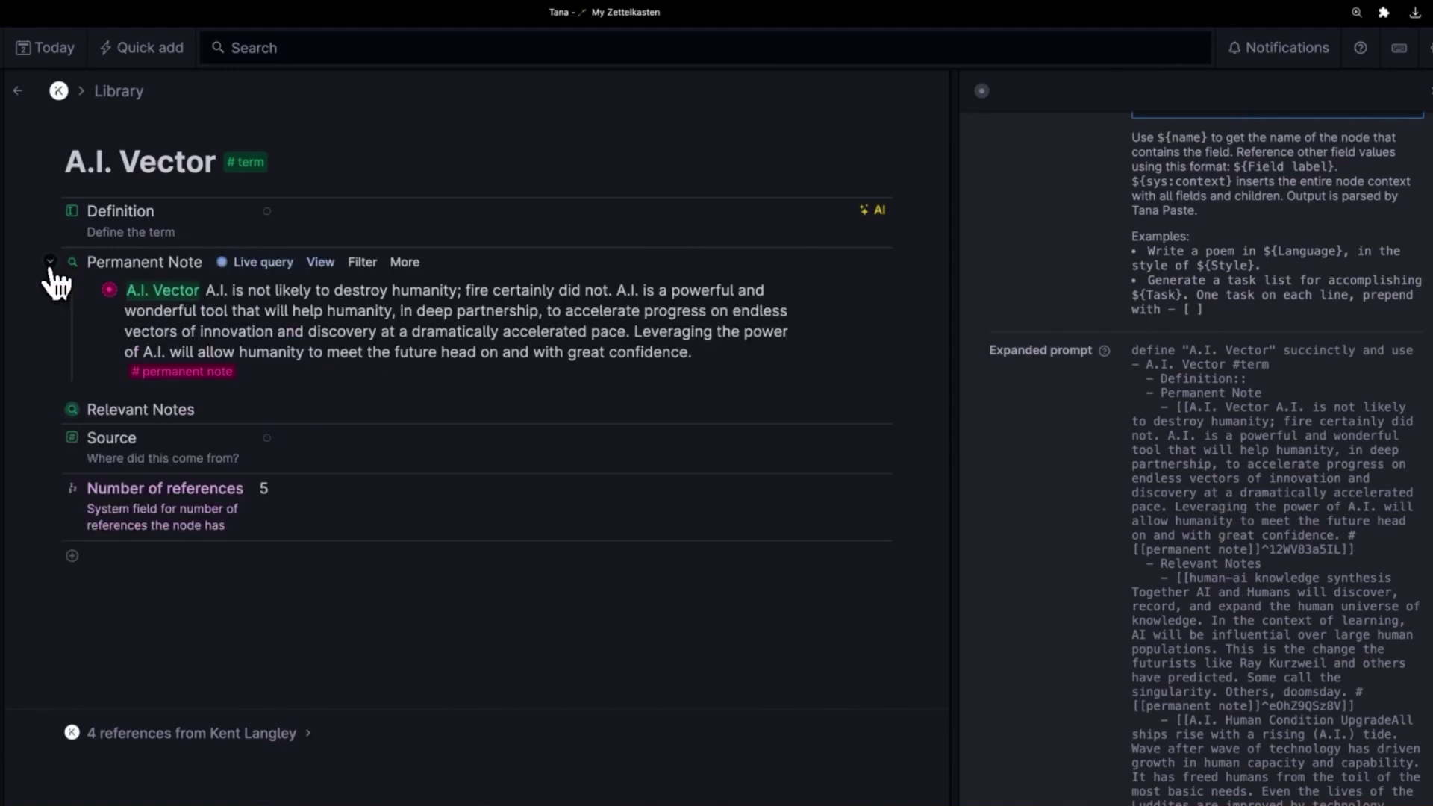
click(49, 262)
click(50, 291)
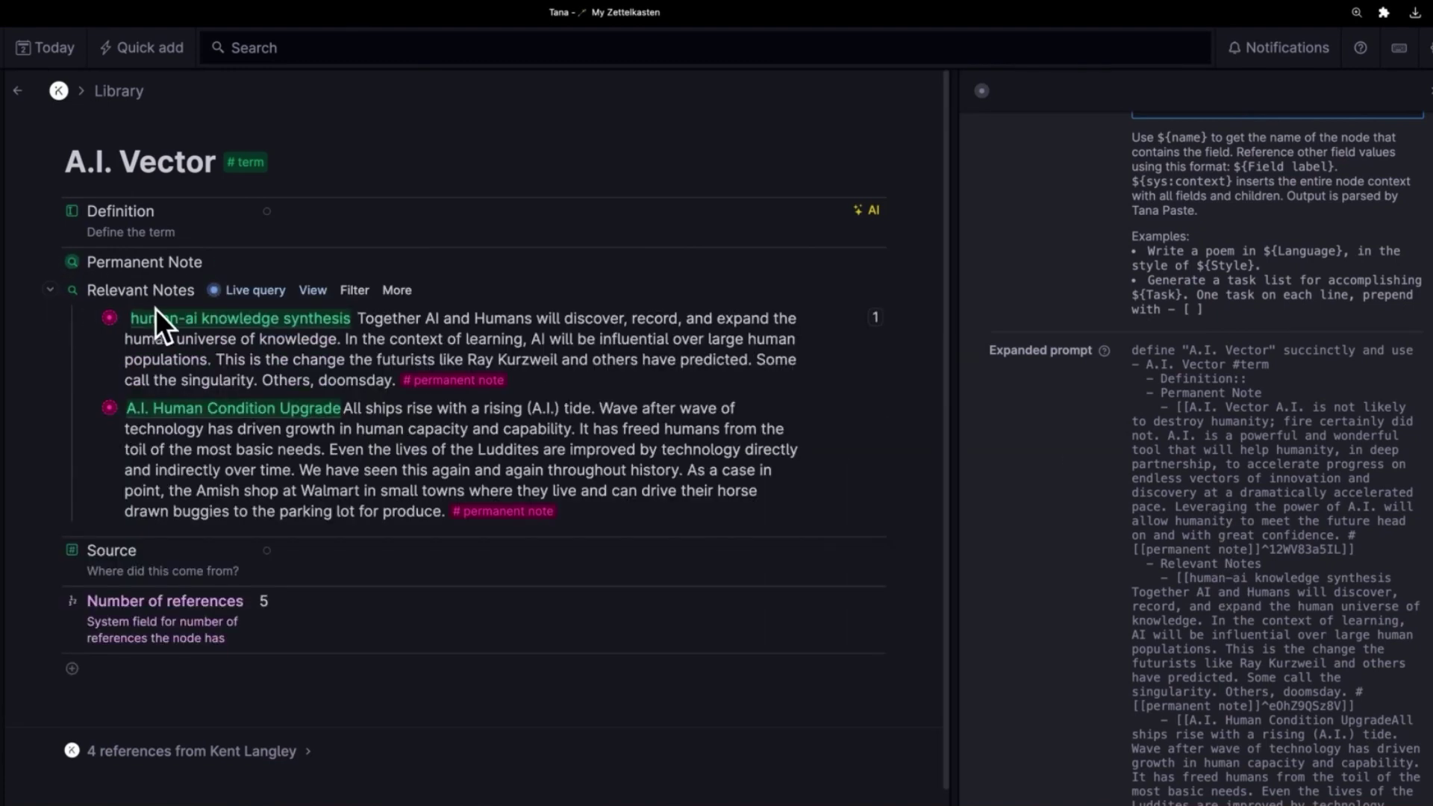
click(50, 290)
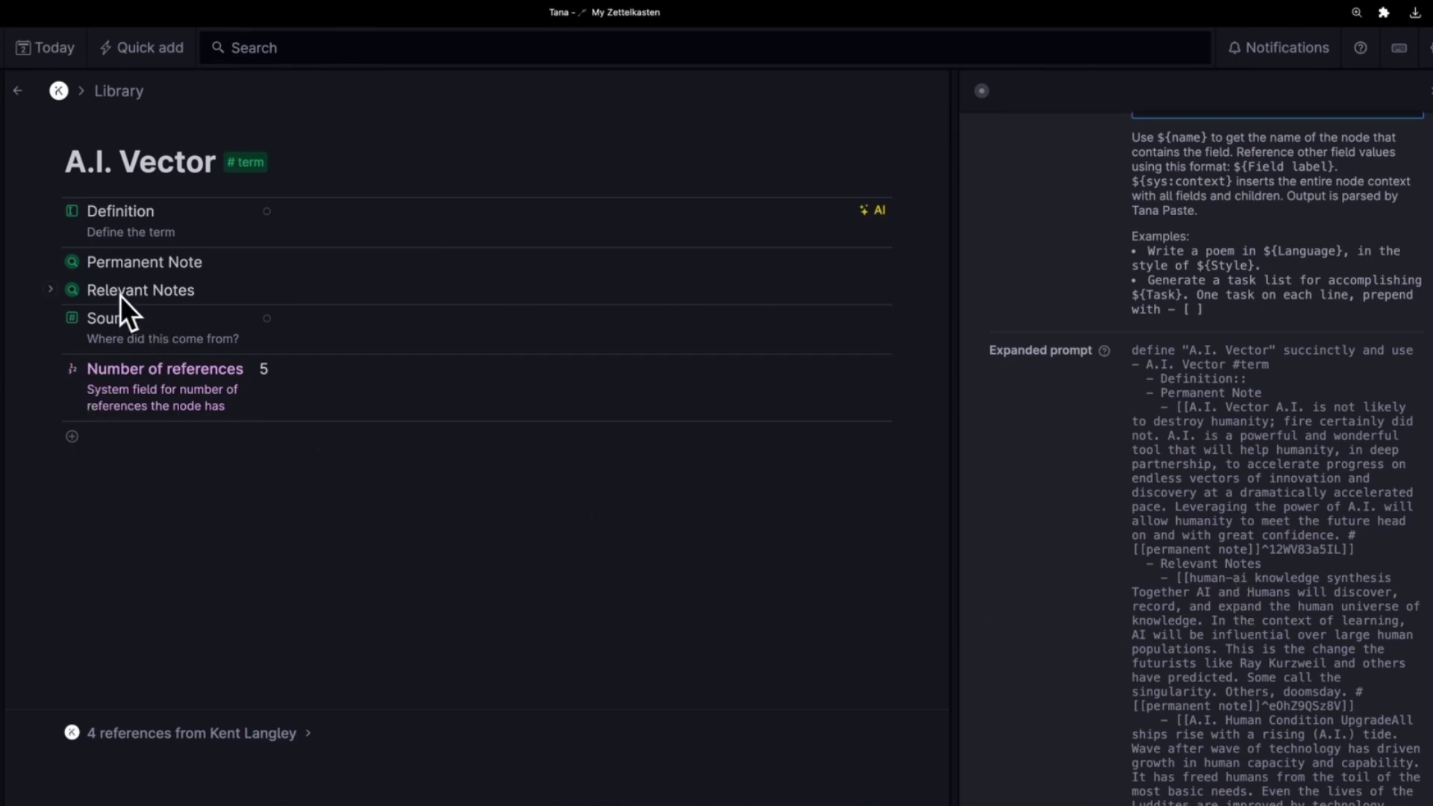
click(50, 290)
click(50, 262)
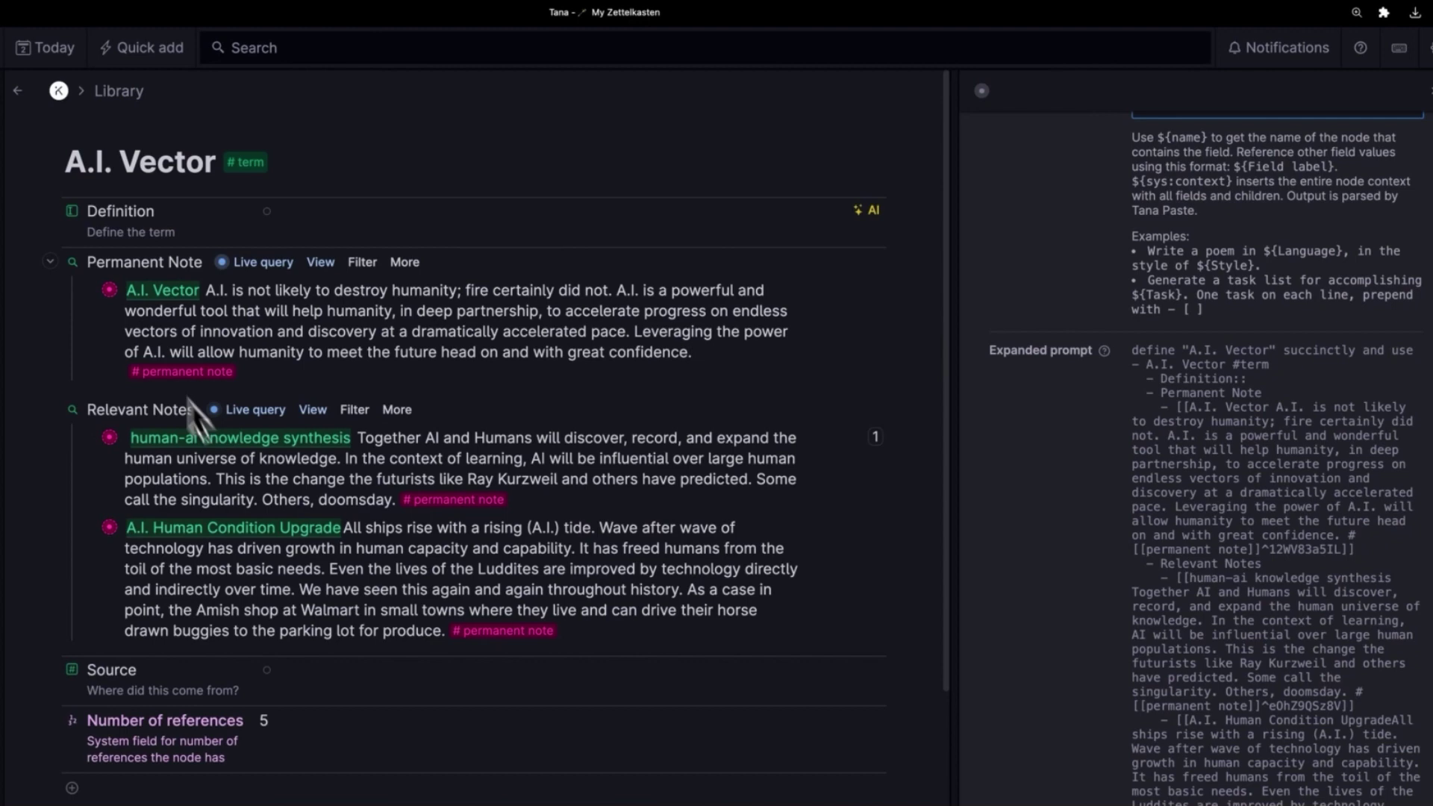
click(50, 263)
click(50, 289)
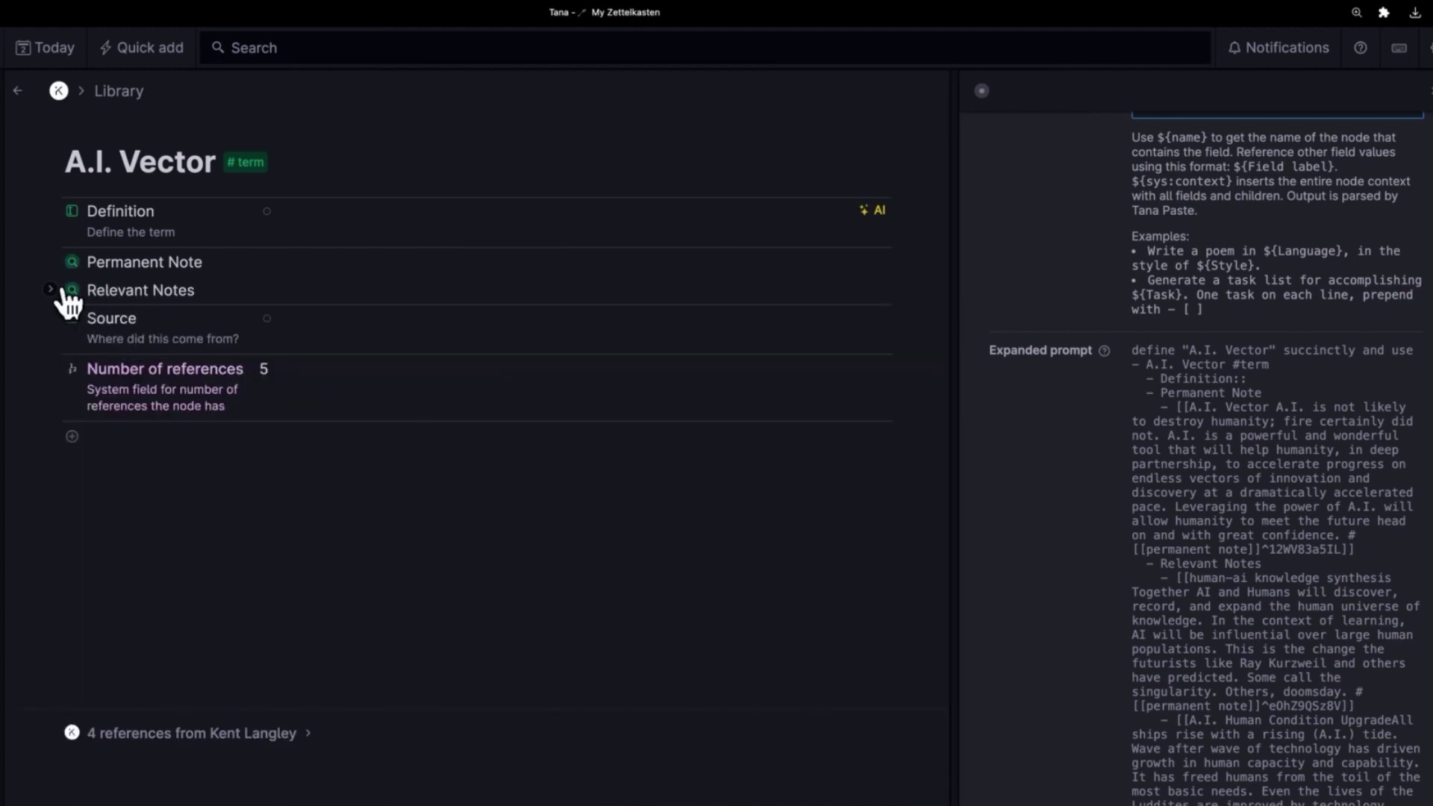
click(66, 292)
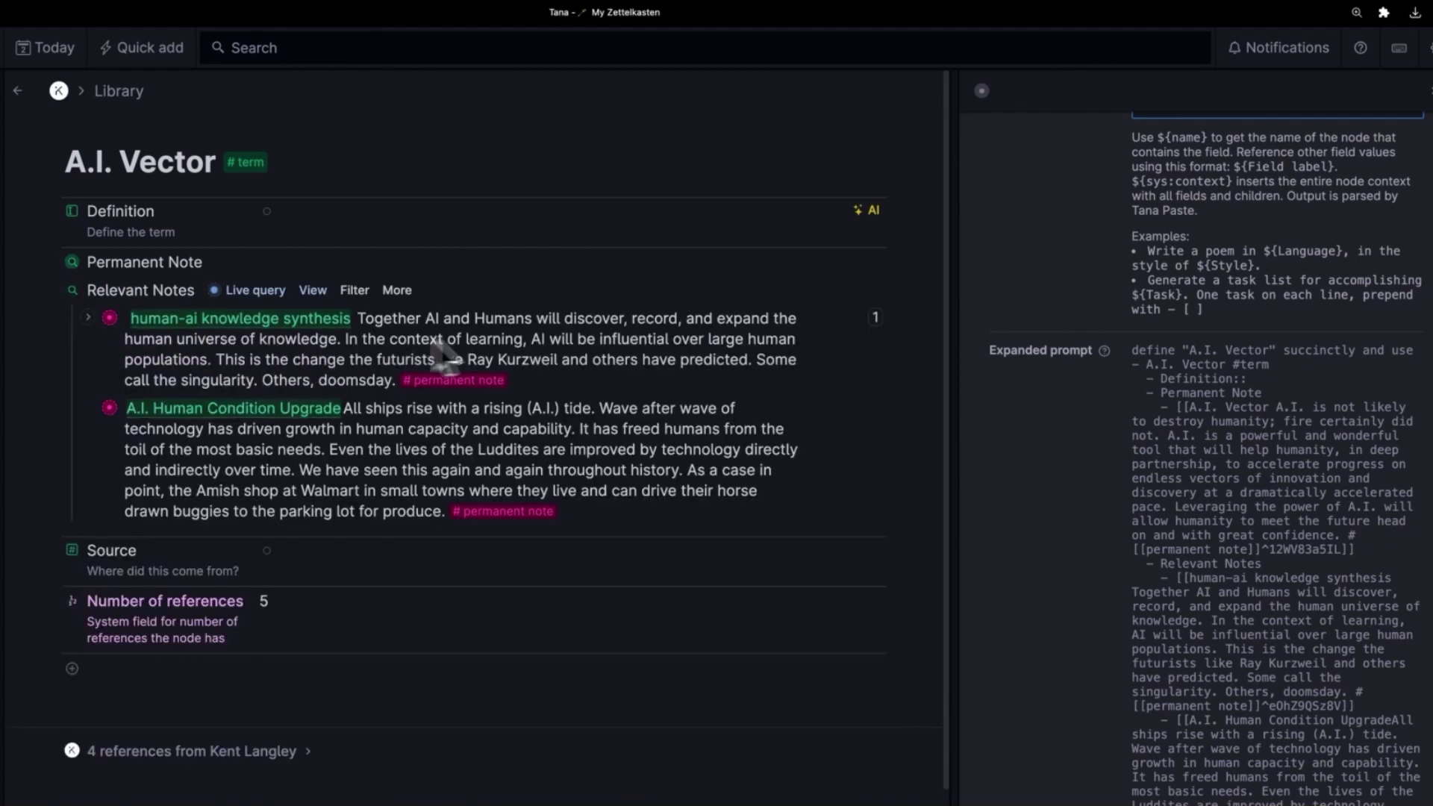
click(52, 292)
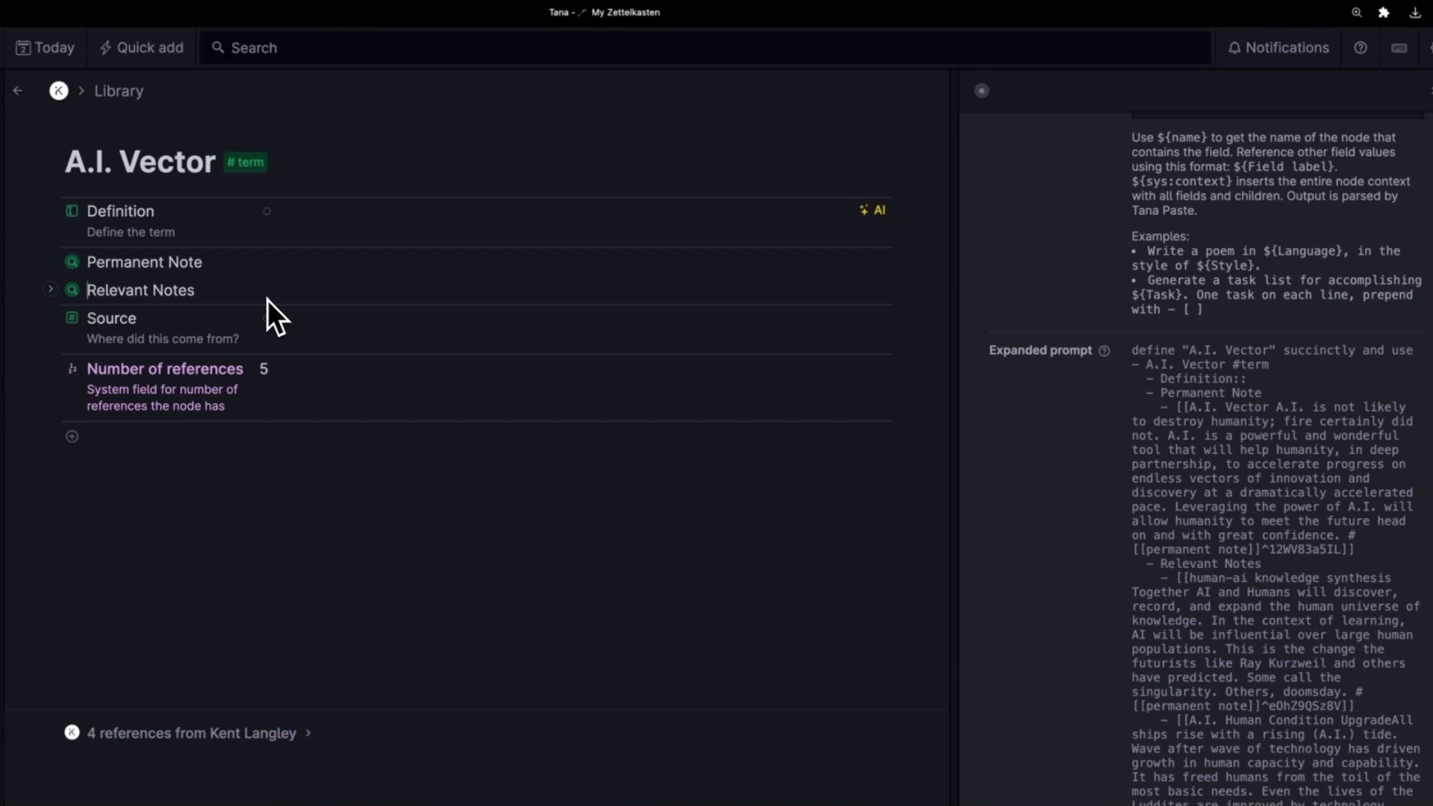
scroll(1242, 459, down, 2)
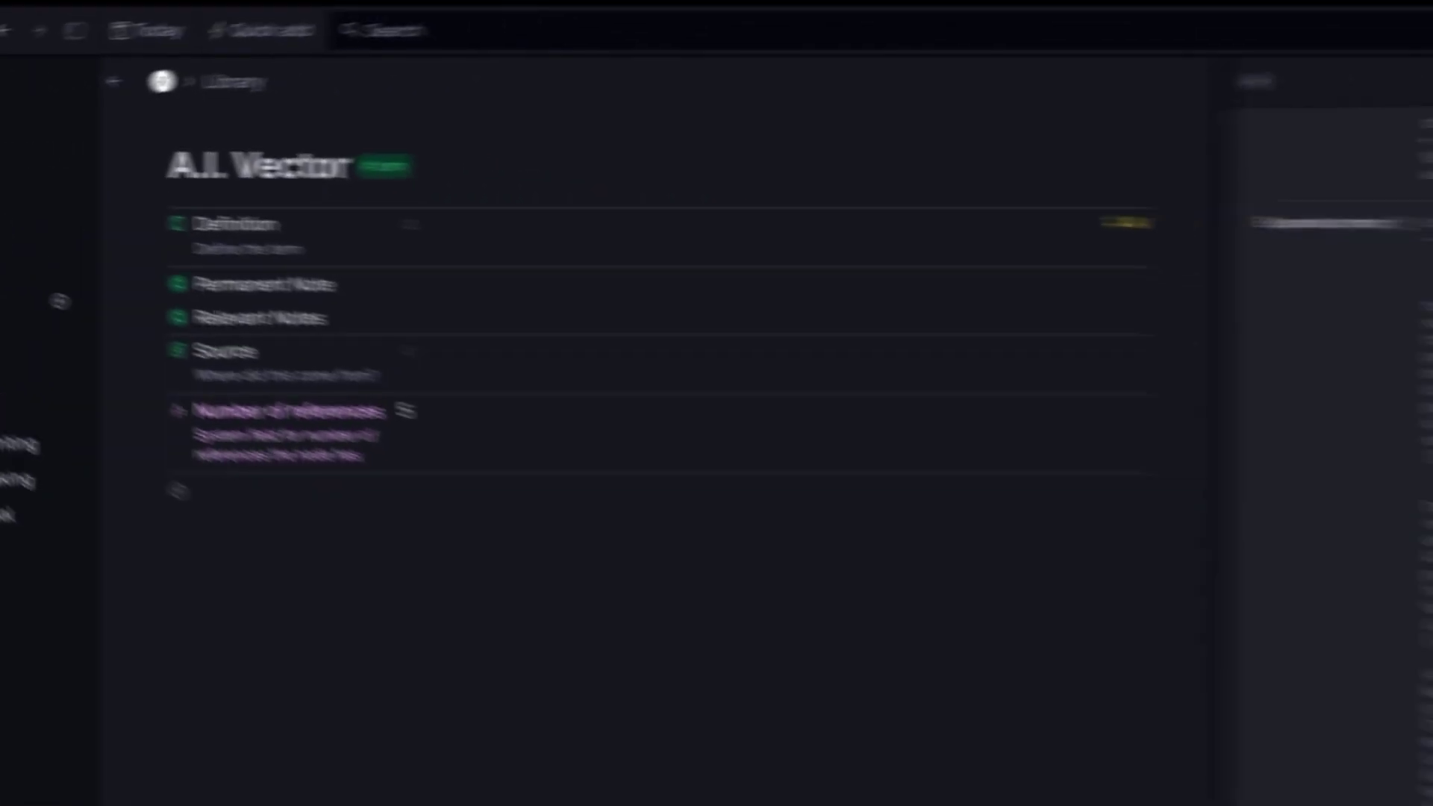
scroll(1284, 524, up, 4)
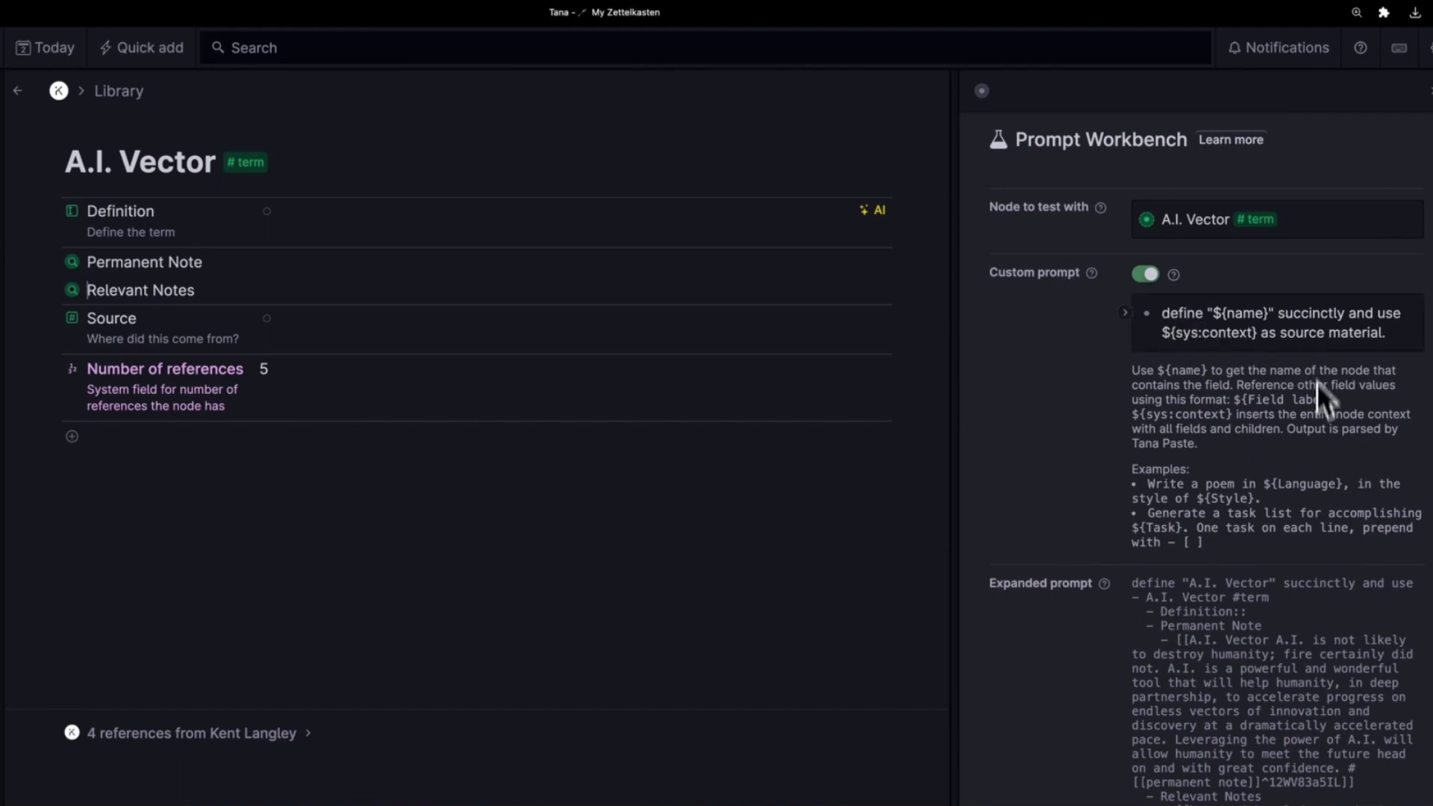
scroll(1317, 383, down, 6)
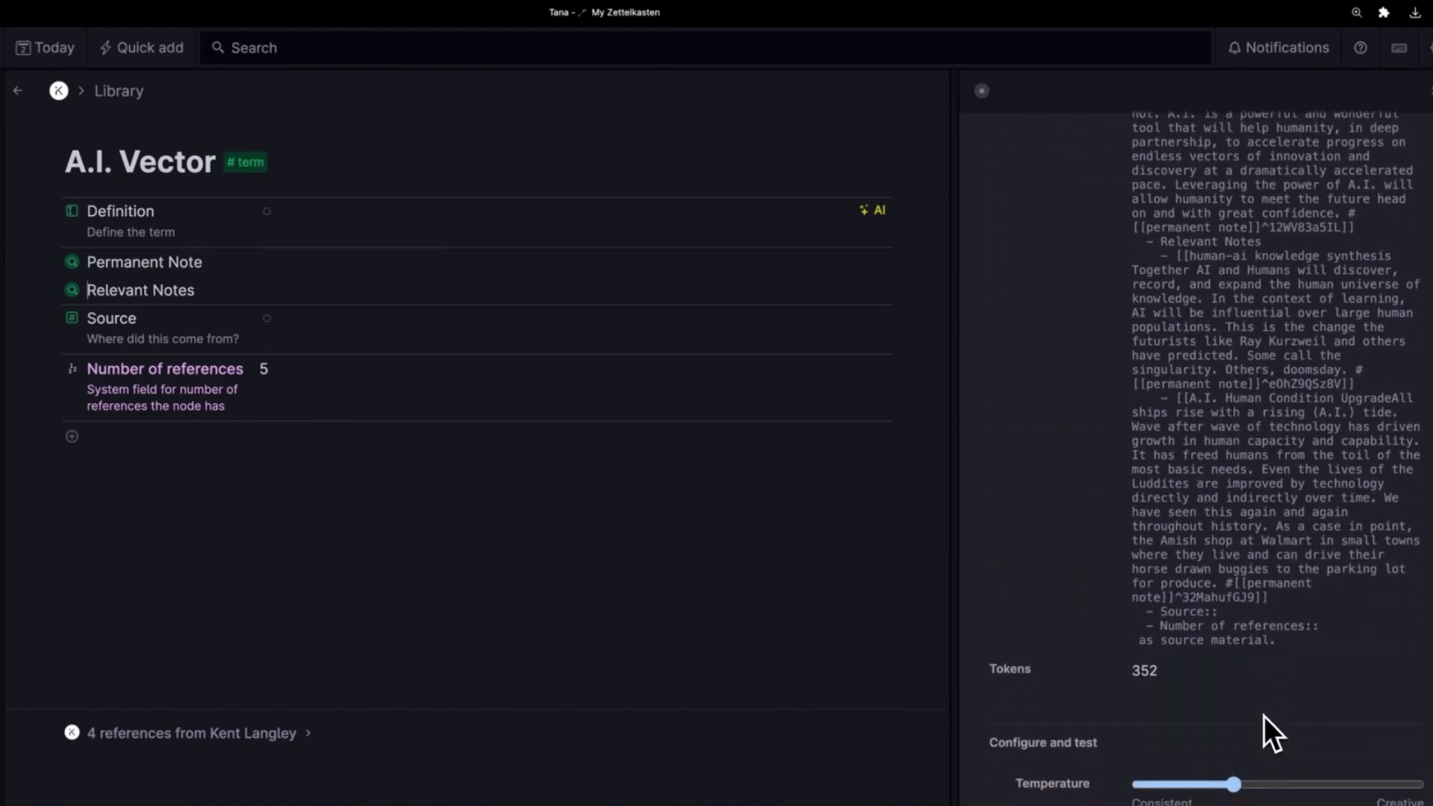
scroll(1264, 715, down, 4)
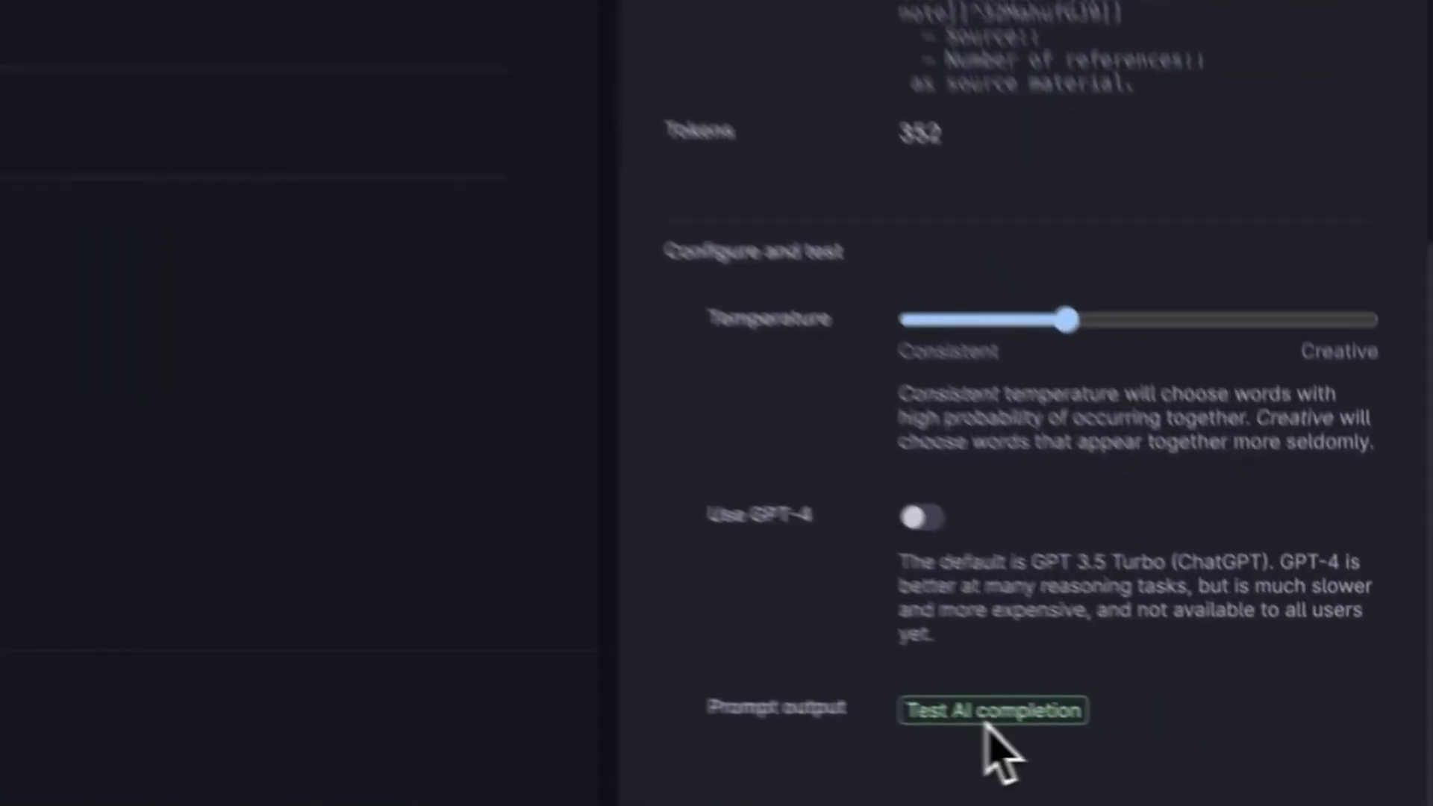
click(1049, 706)
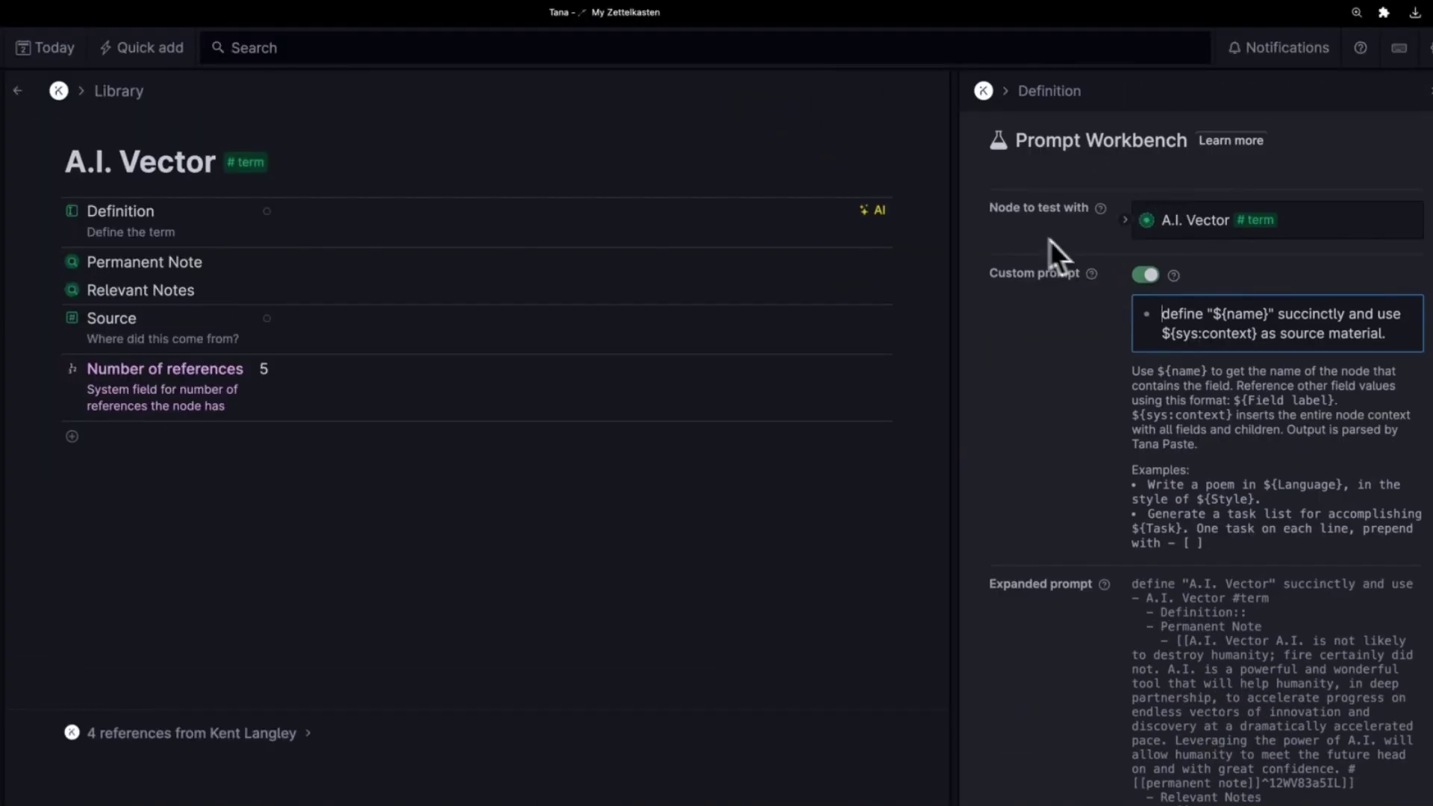
mouse_move(1106, 213)
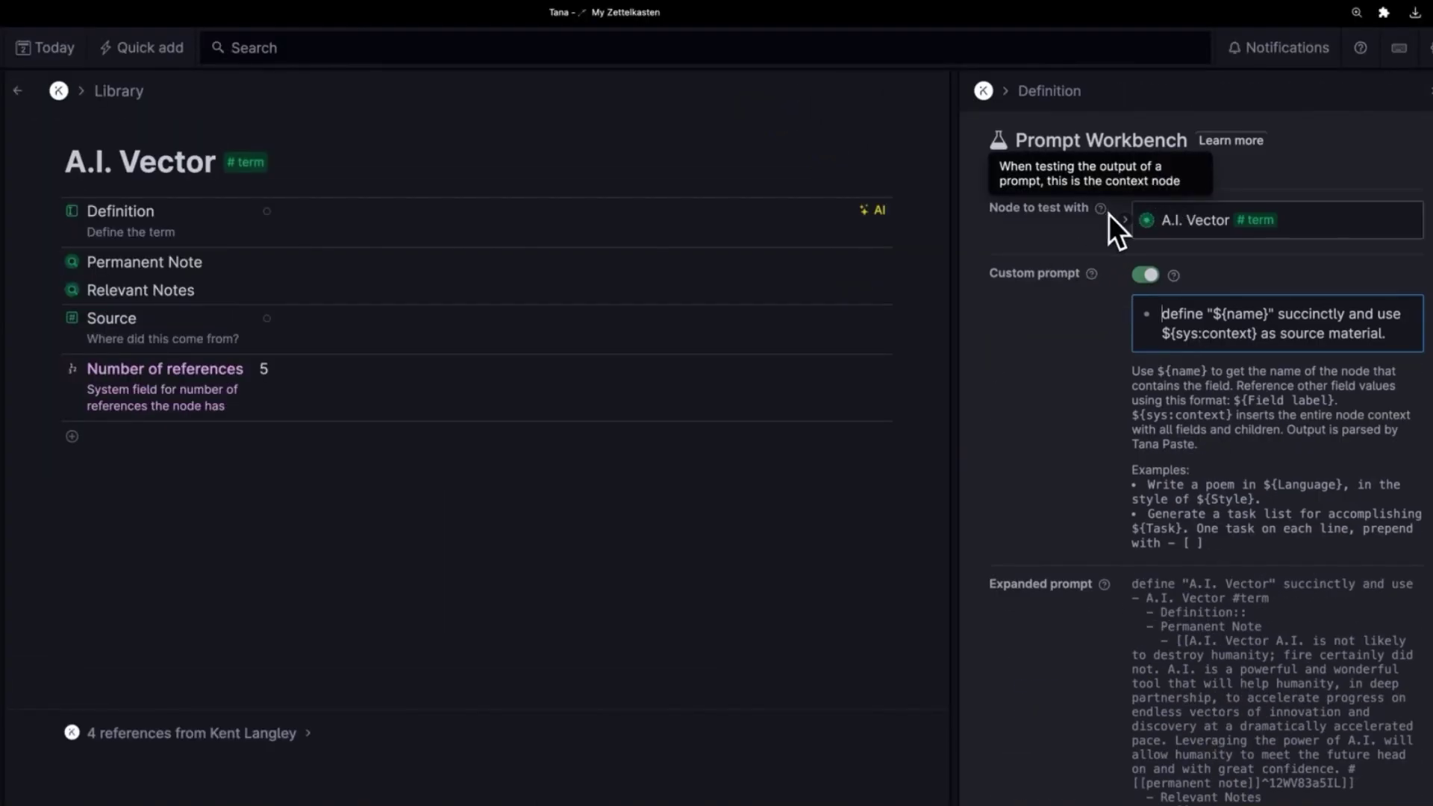
scroll(1301, 618, down, 10)
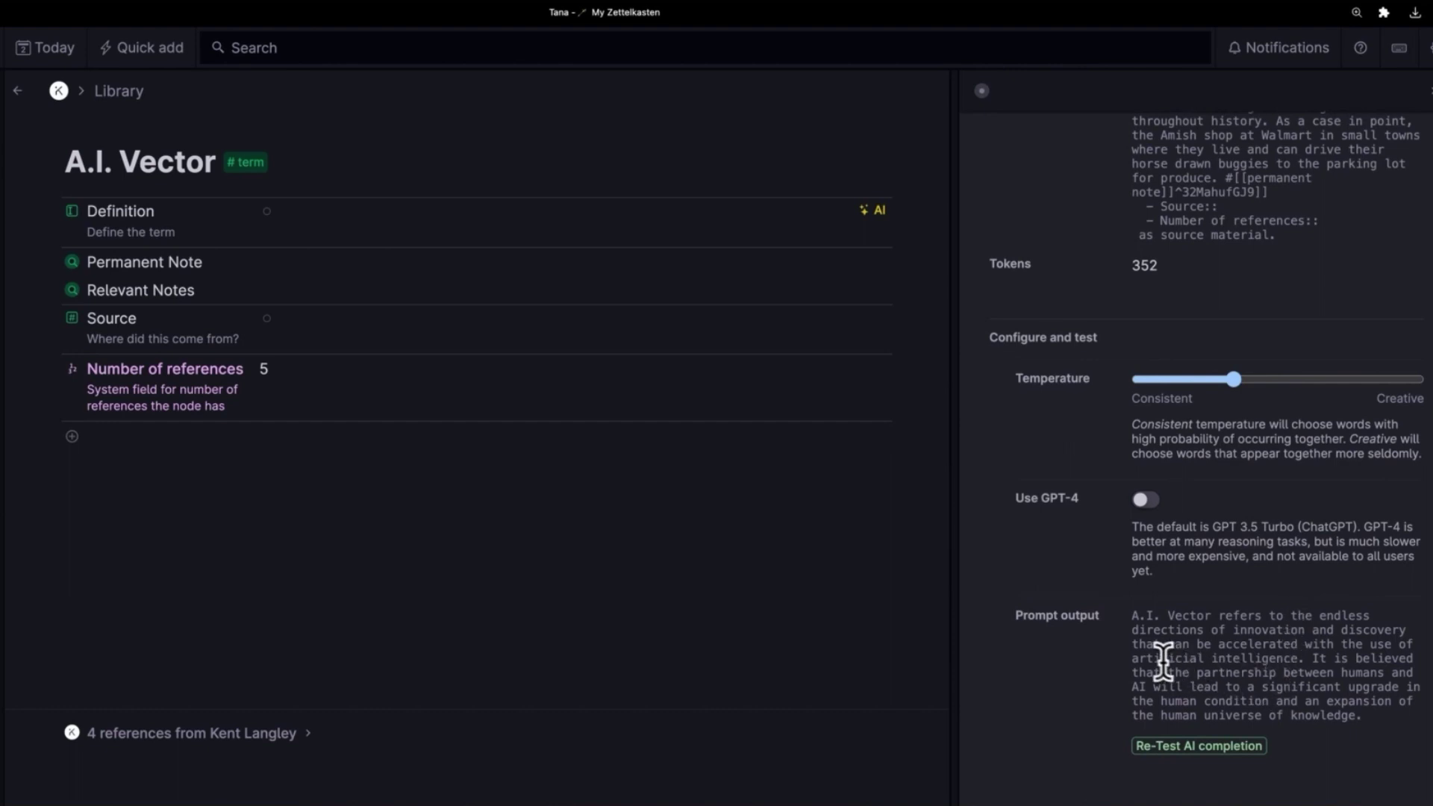
drag(1132, 616, 1368, 722)
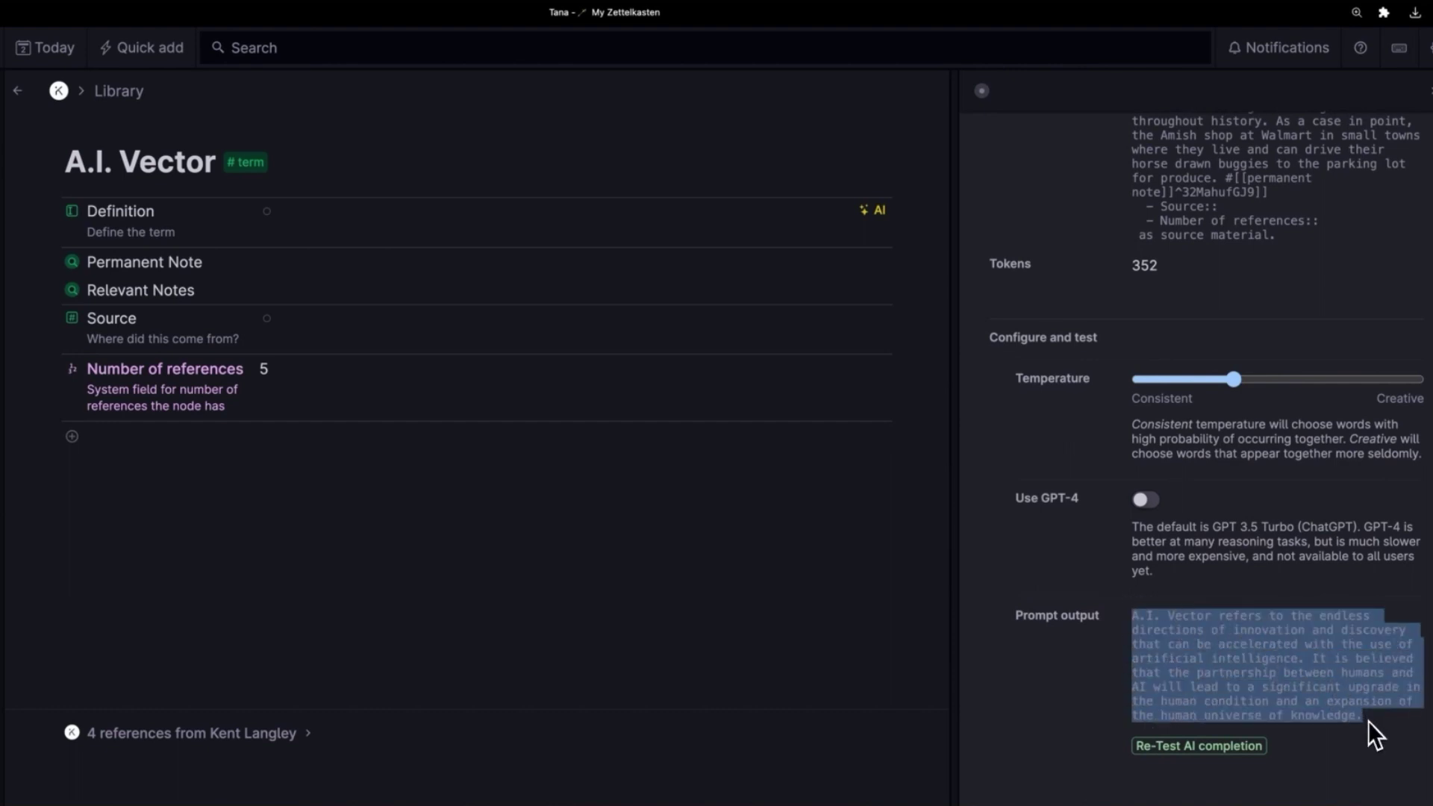
click(1297, 705)
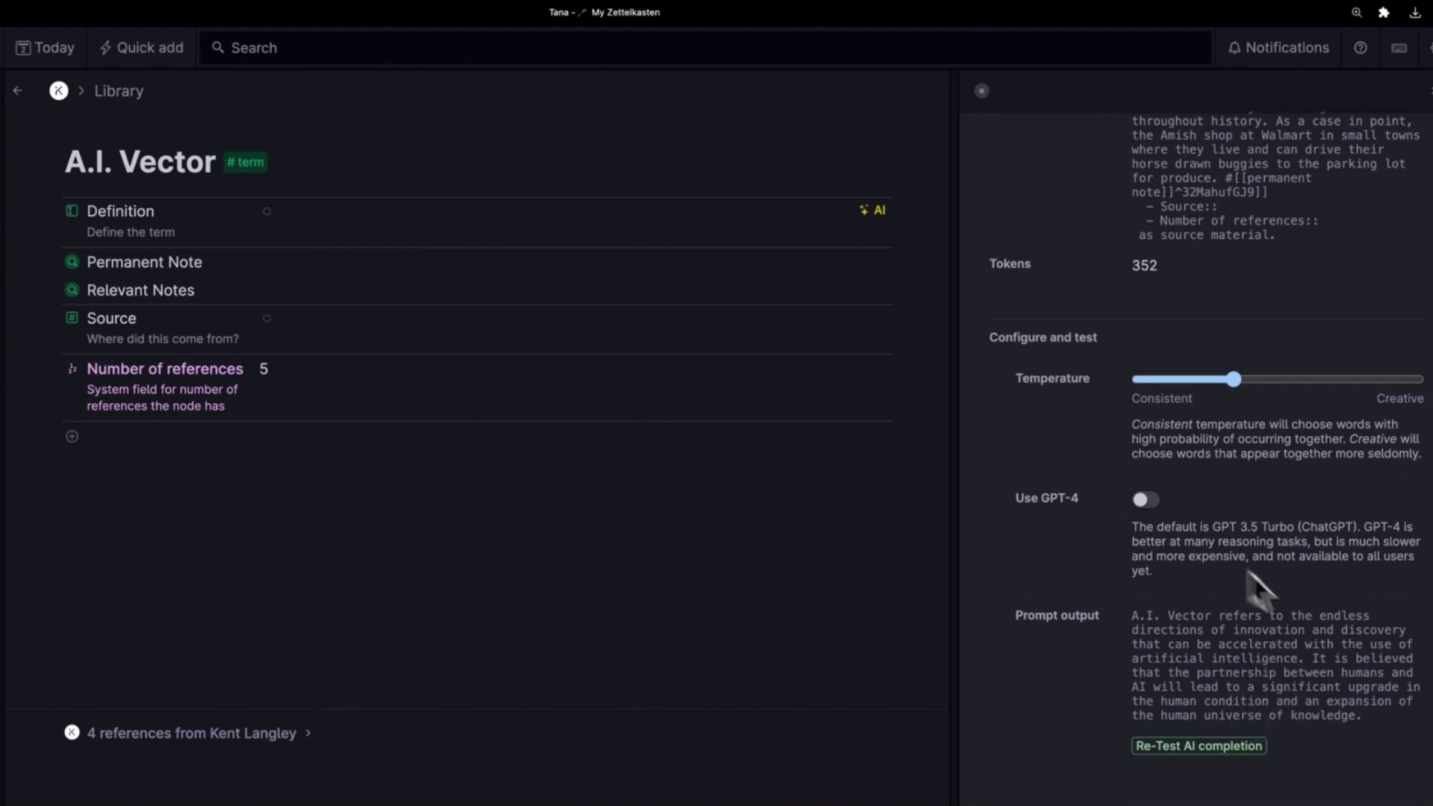
click(75, 290)
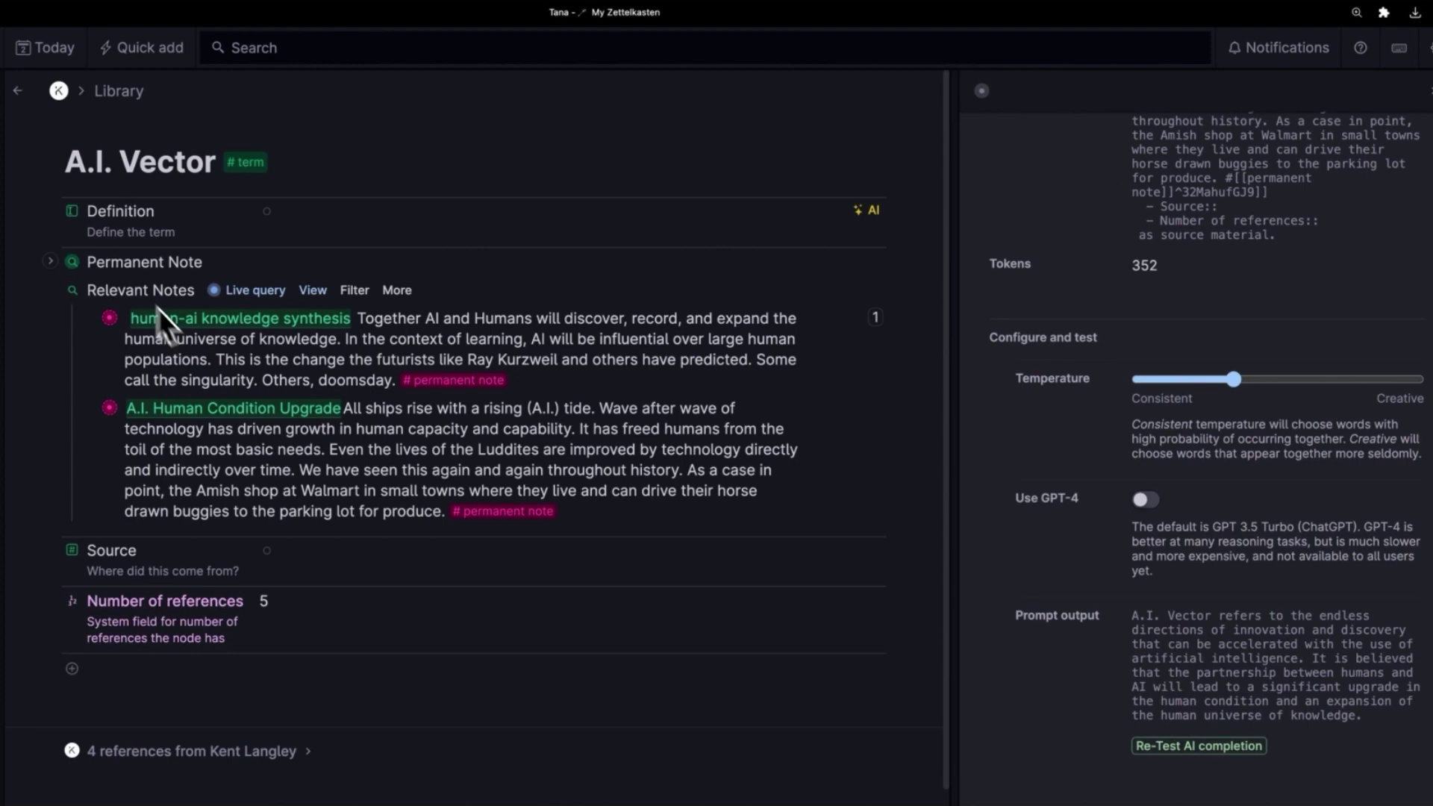
click(69, 263)
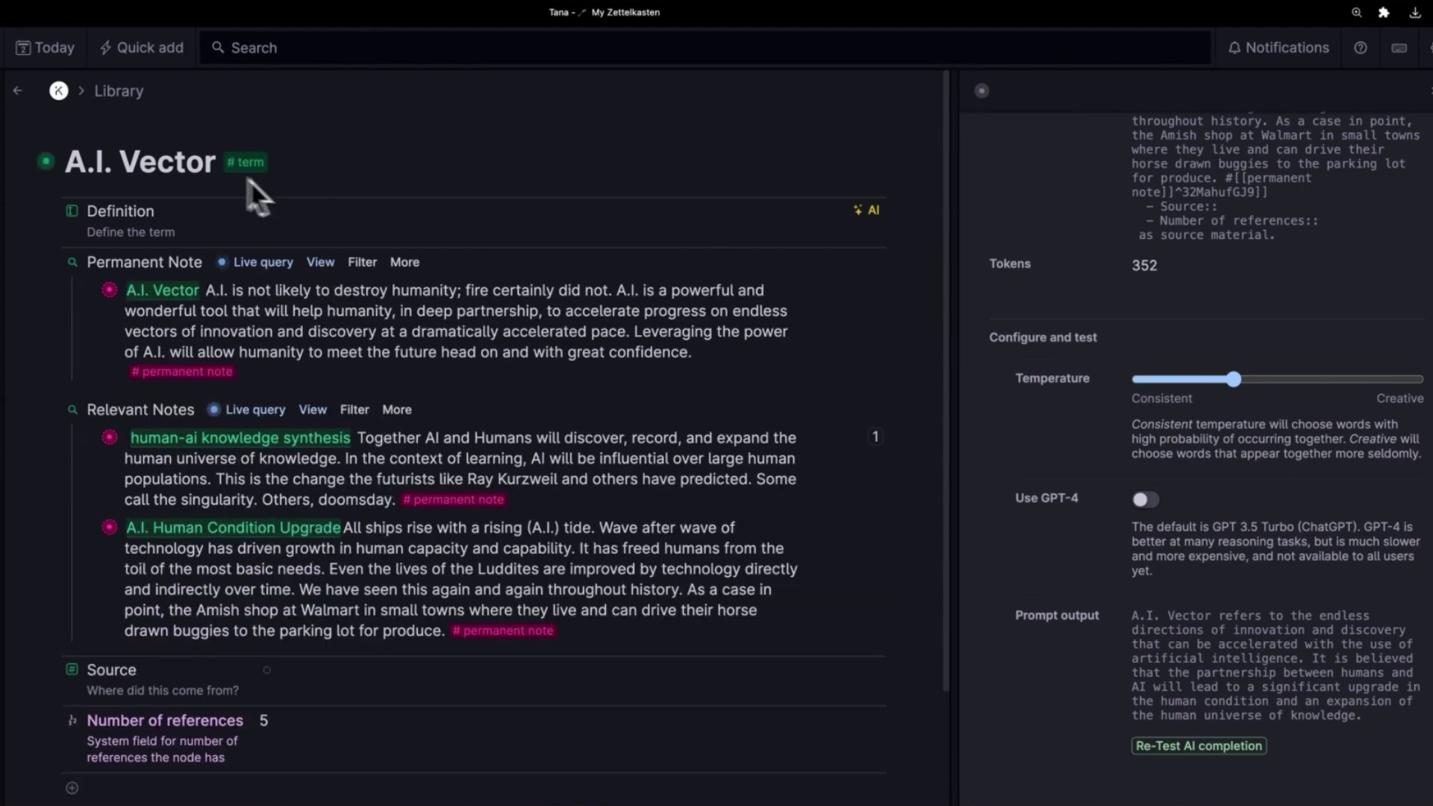
key(ctrl+Up)
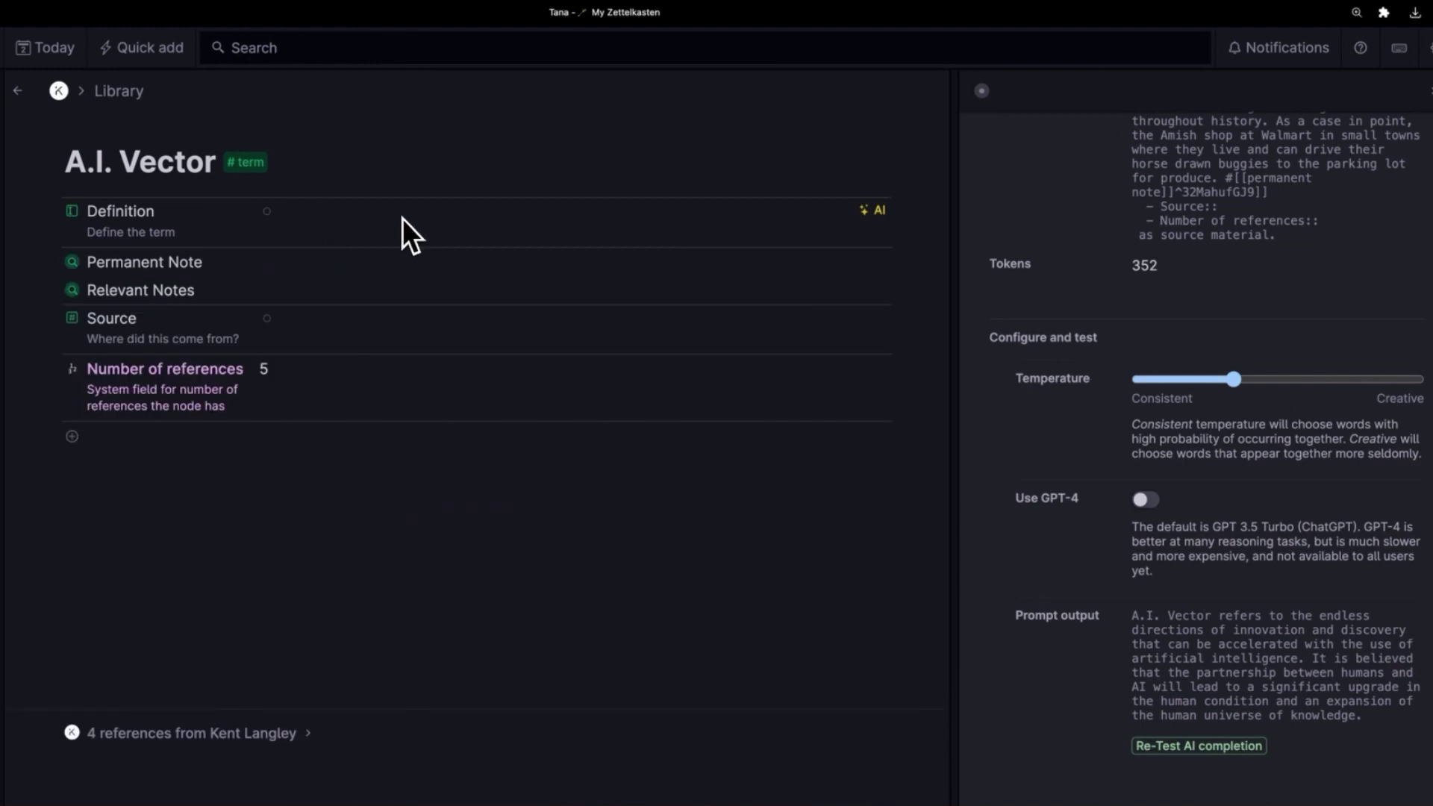
scroll(1216, 641, up, 10)
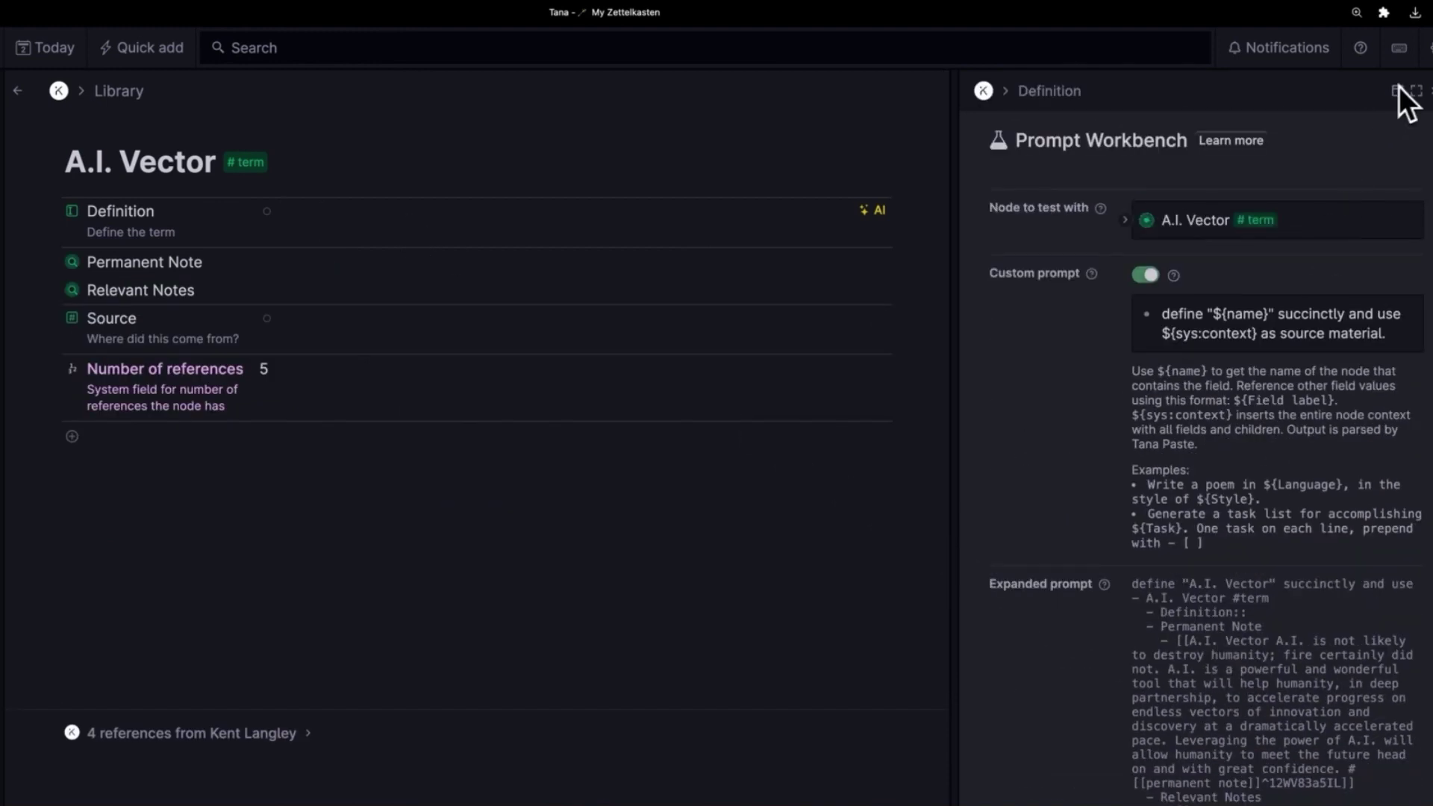
Step: Close the workbench and generate an AI definition in A.I. Vector's Definition field
click(1430, 90)
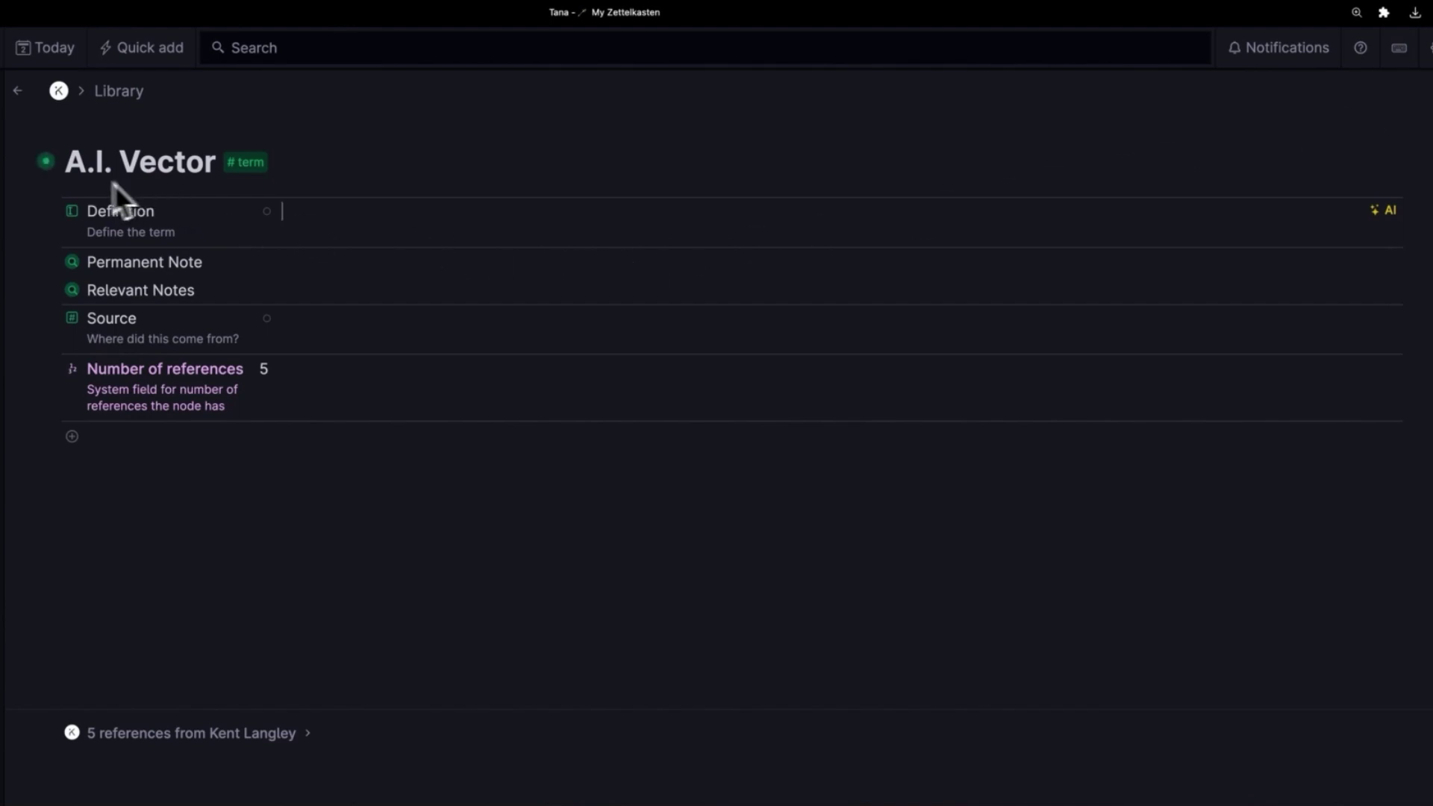
click(287, 209)
click(51, 262)
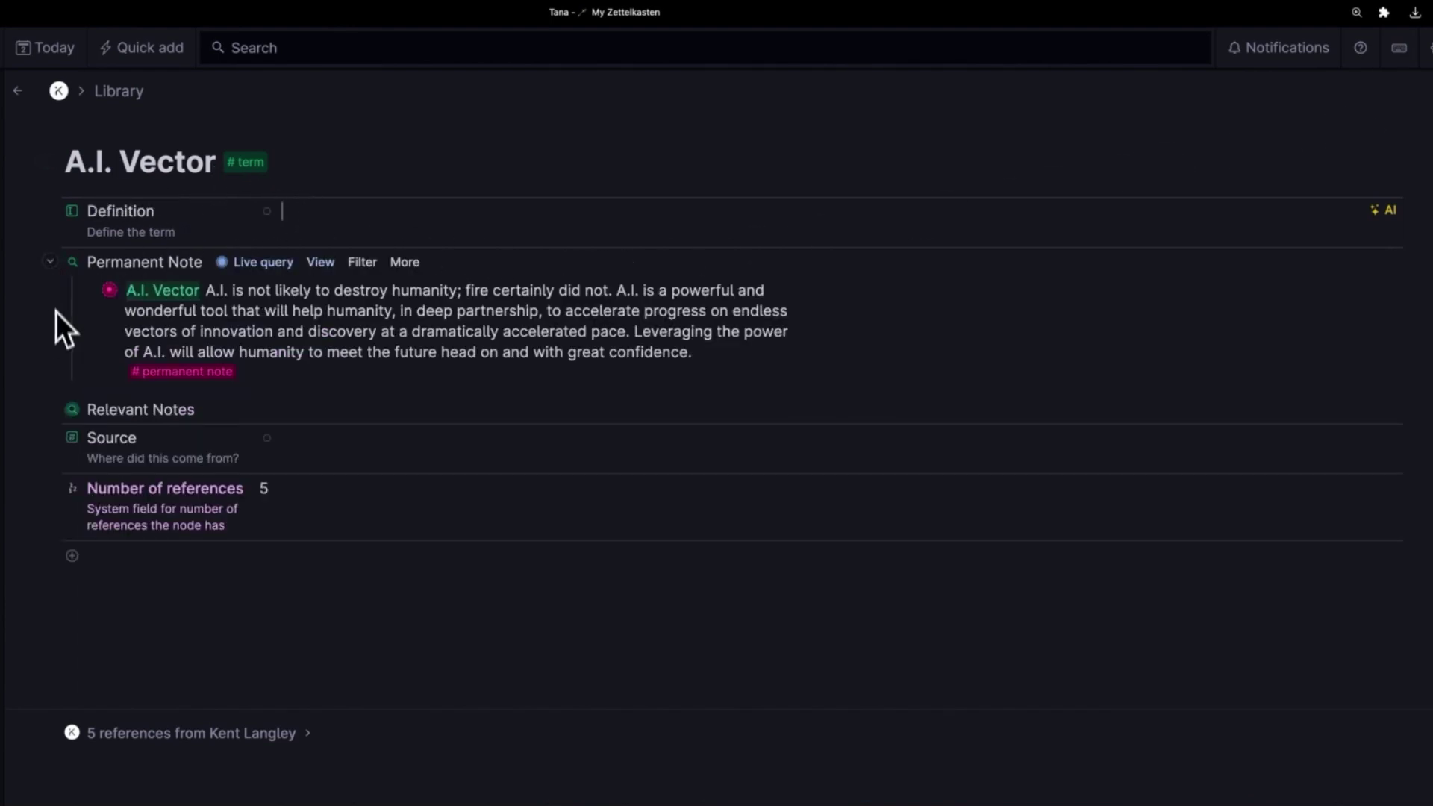
click(50, 261)
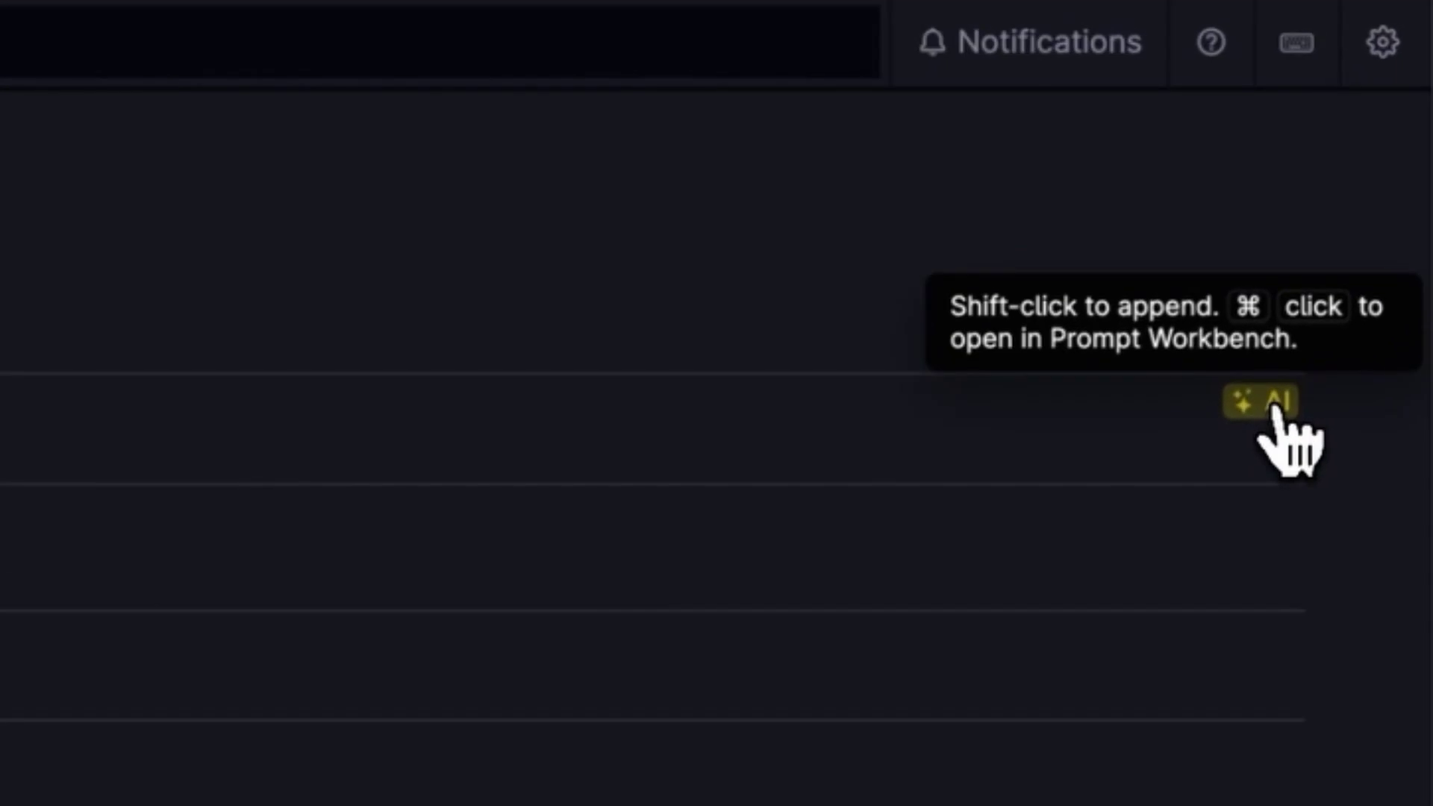
click(1288, 385)
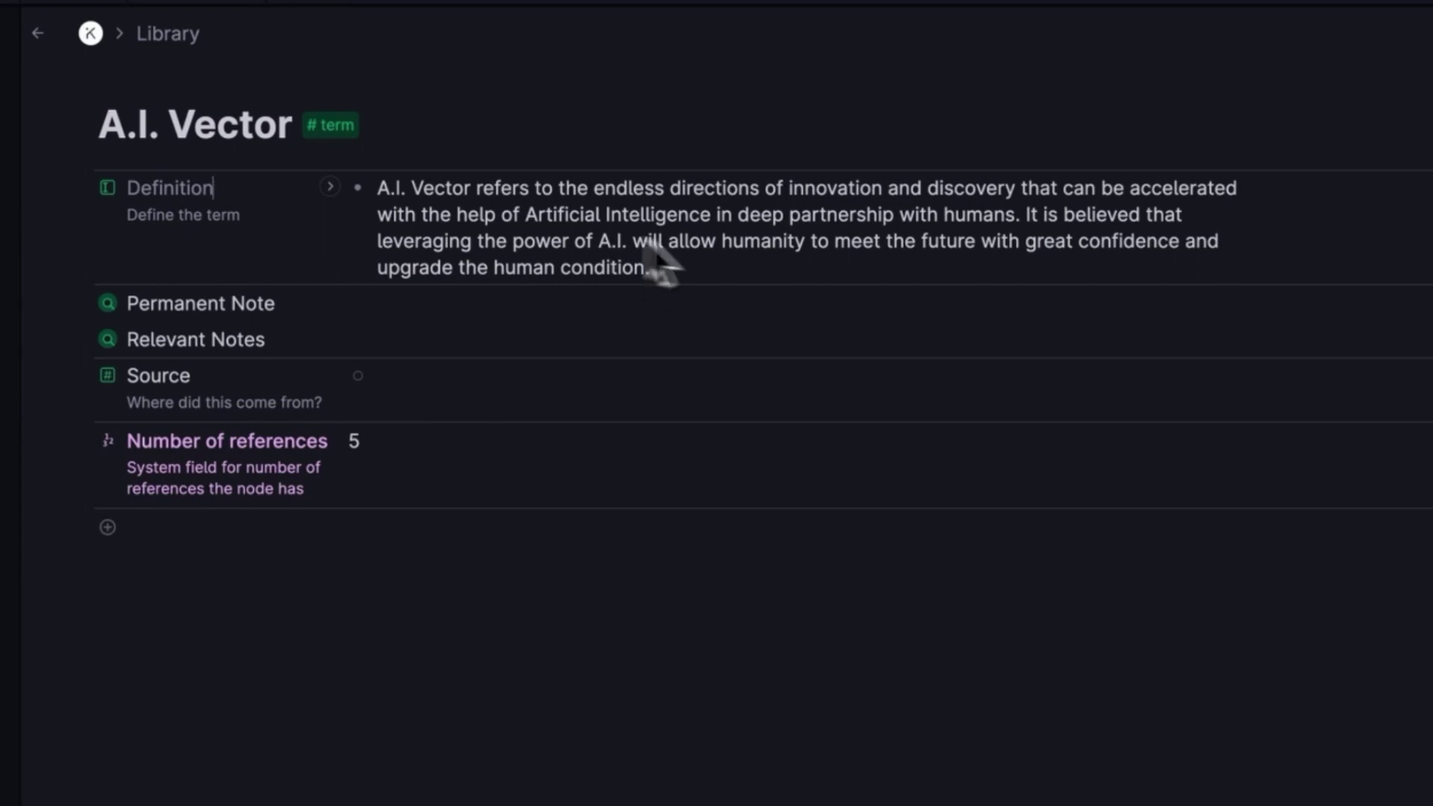
Step: Prefix the generated definition with 'GPT-3.5-Turbo - ' and reopen the Prompt Workbench
click(380, 198)
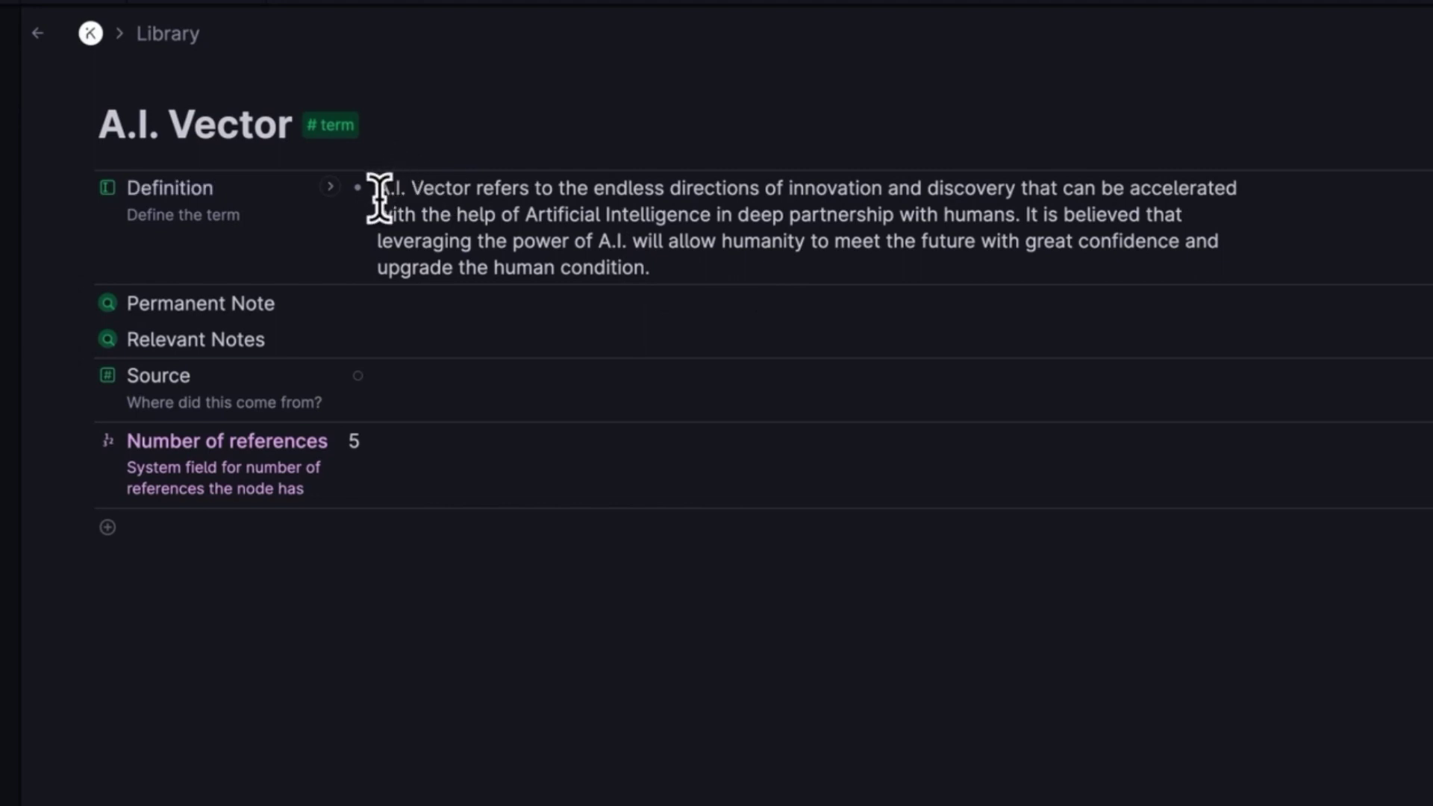
text(T)
text(PT-)
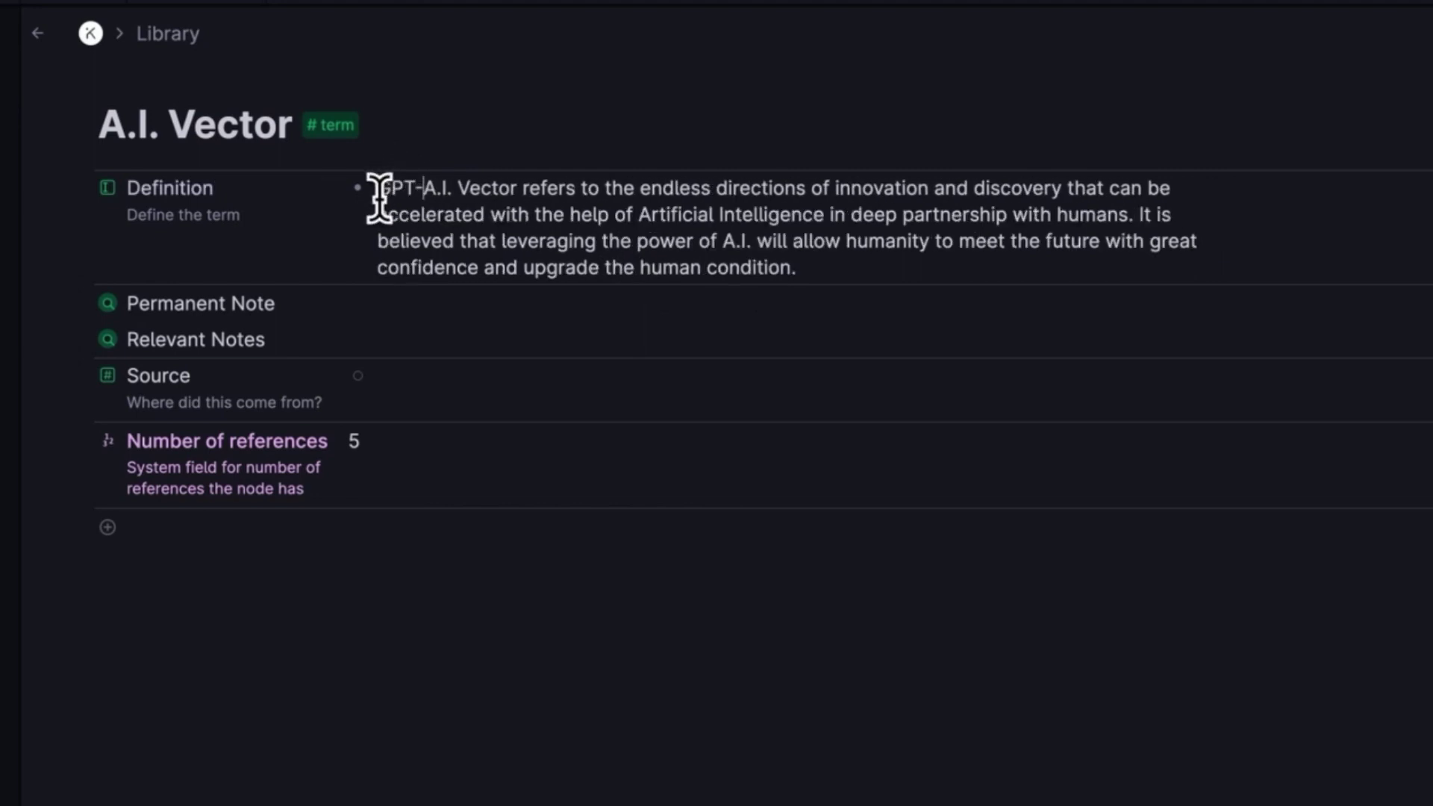
text(3.5)
key(BackSpace)
key(BackSpace)
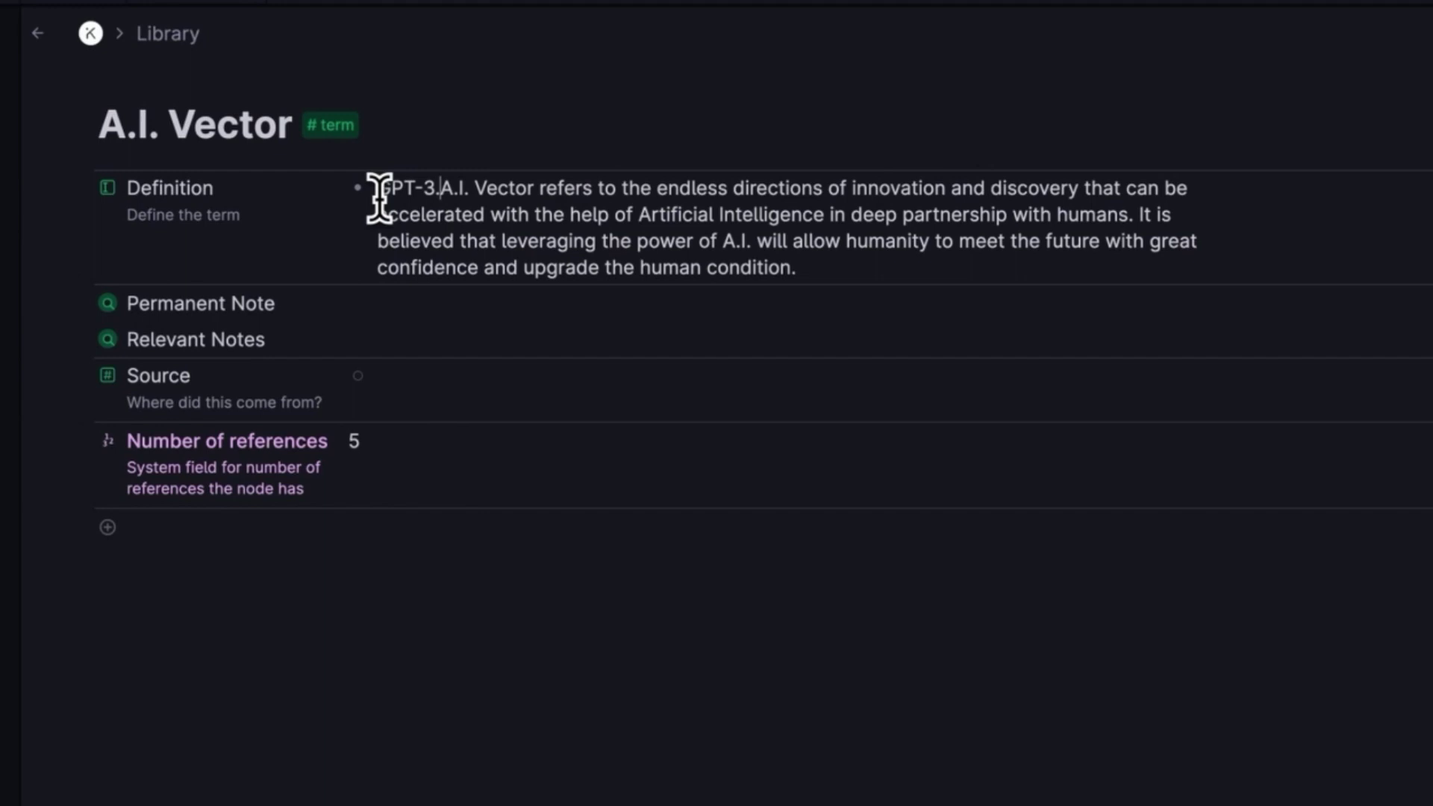
text(.5-Turbo -)
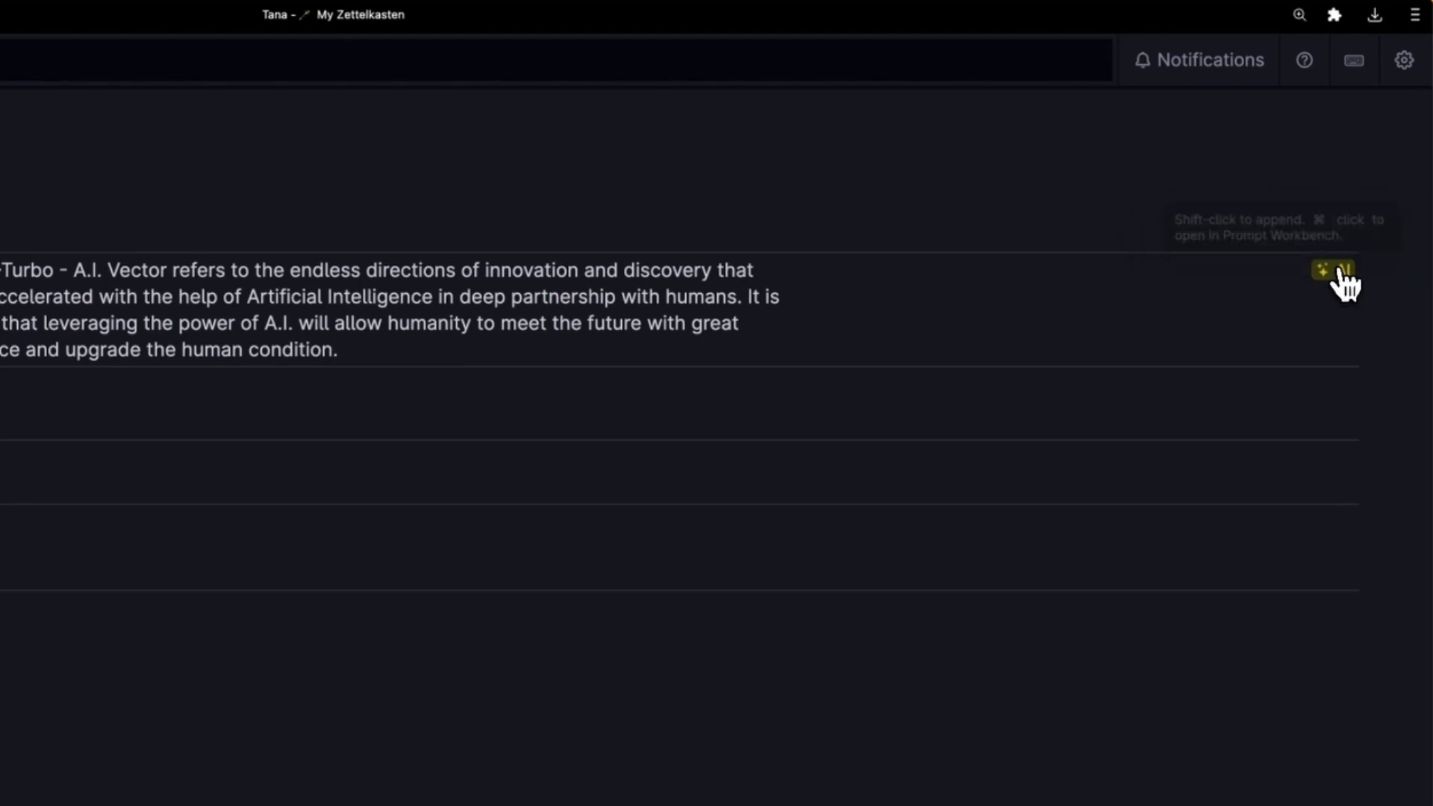
super+click(1343, 287)
scroll(1194, 485, down, 10)
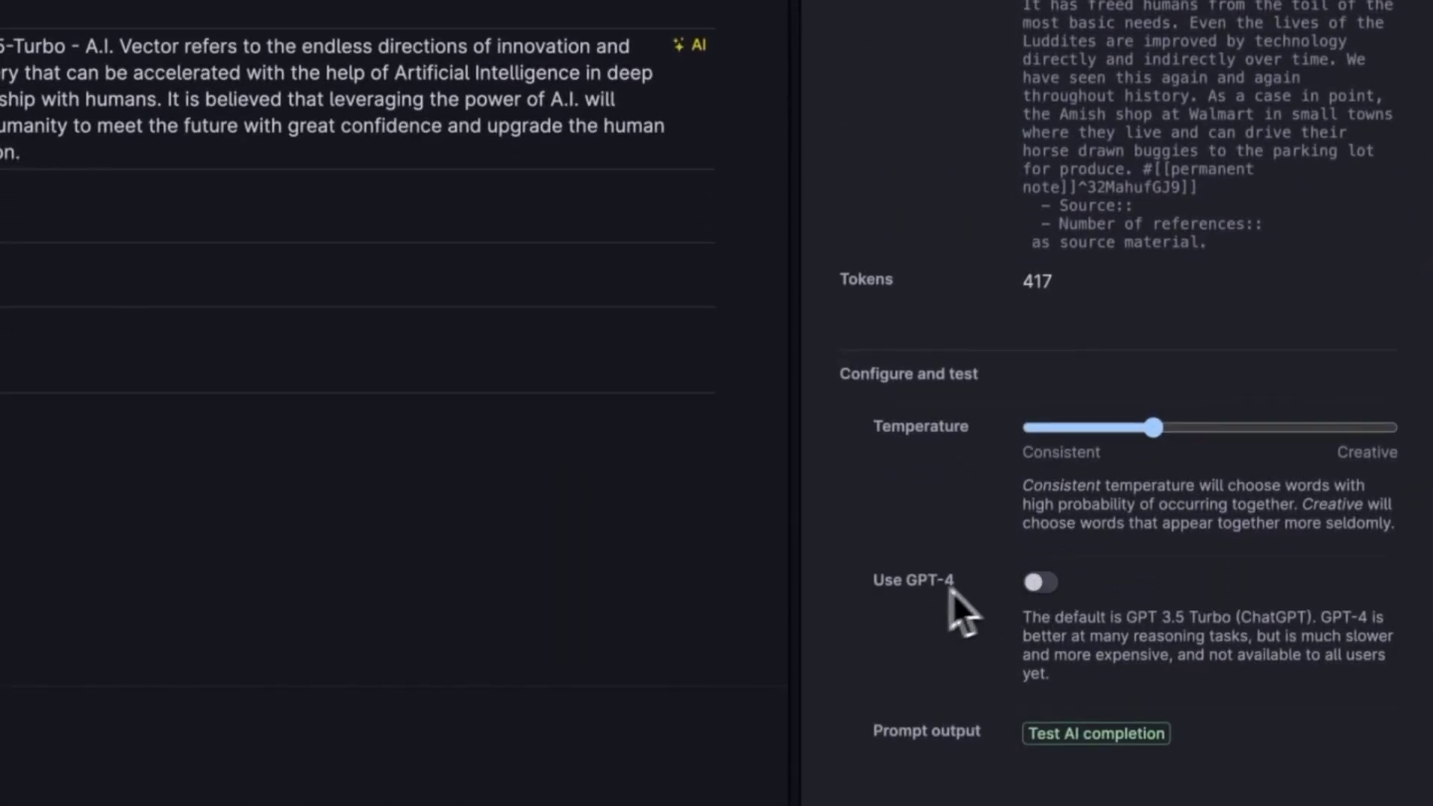
Step: Enable Use GPT-4 for the Definition prompt and bold the 'GPT-3.5-Turbo' label
click(1042, 584)
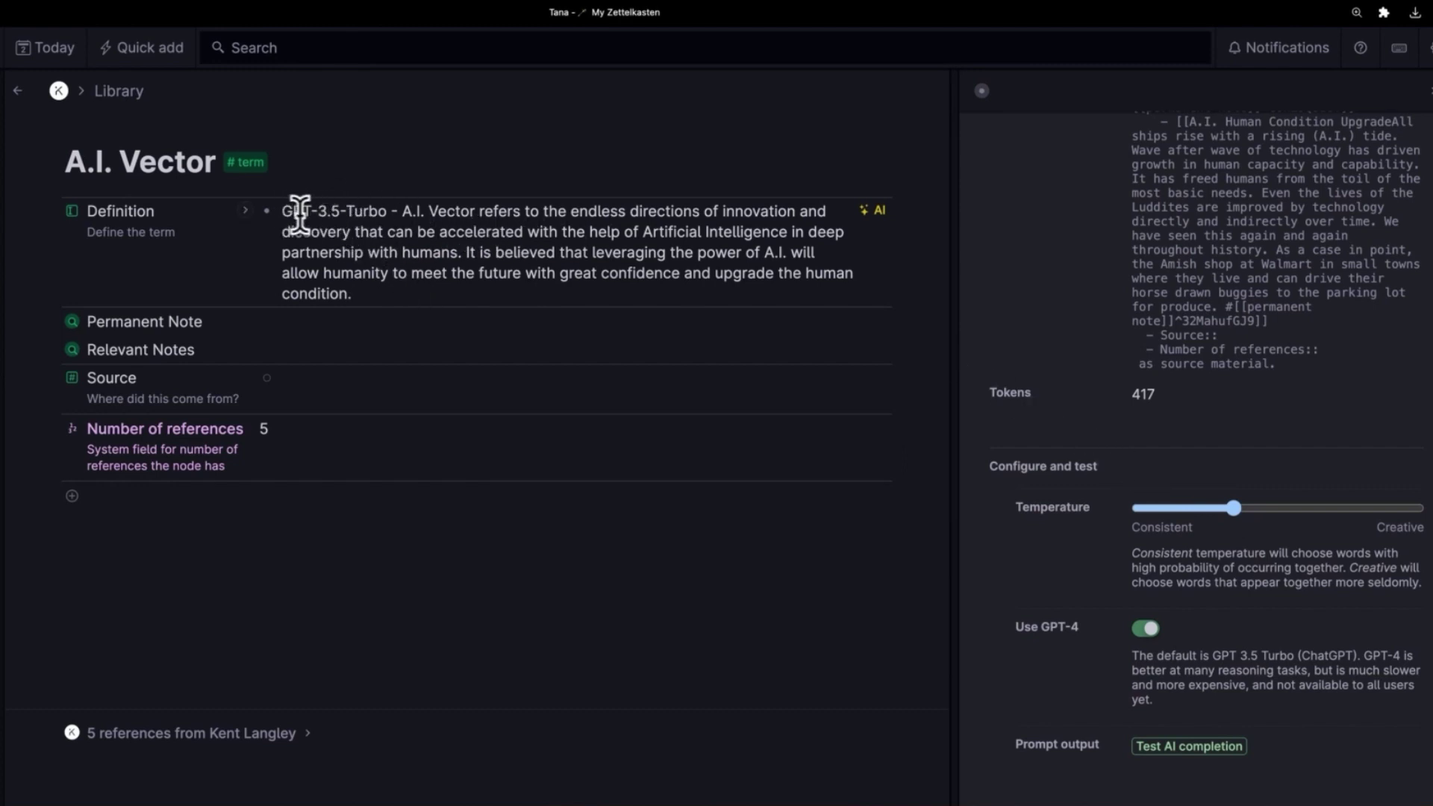
drag(281, 212, 392, 212)
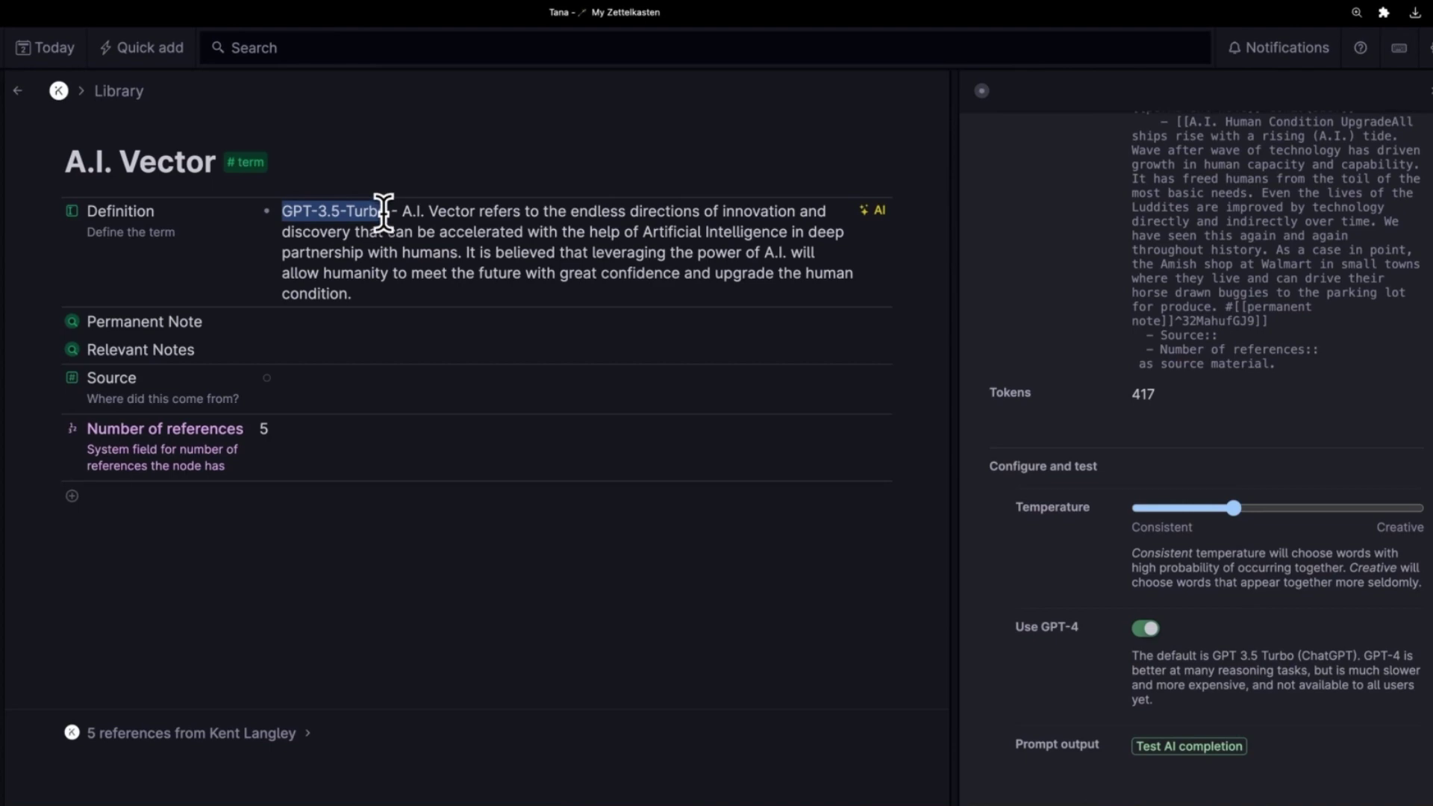
key(ctrl+b)
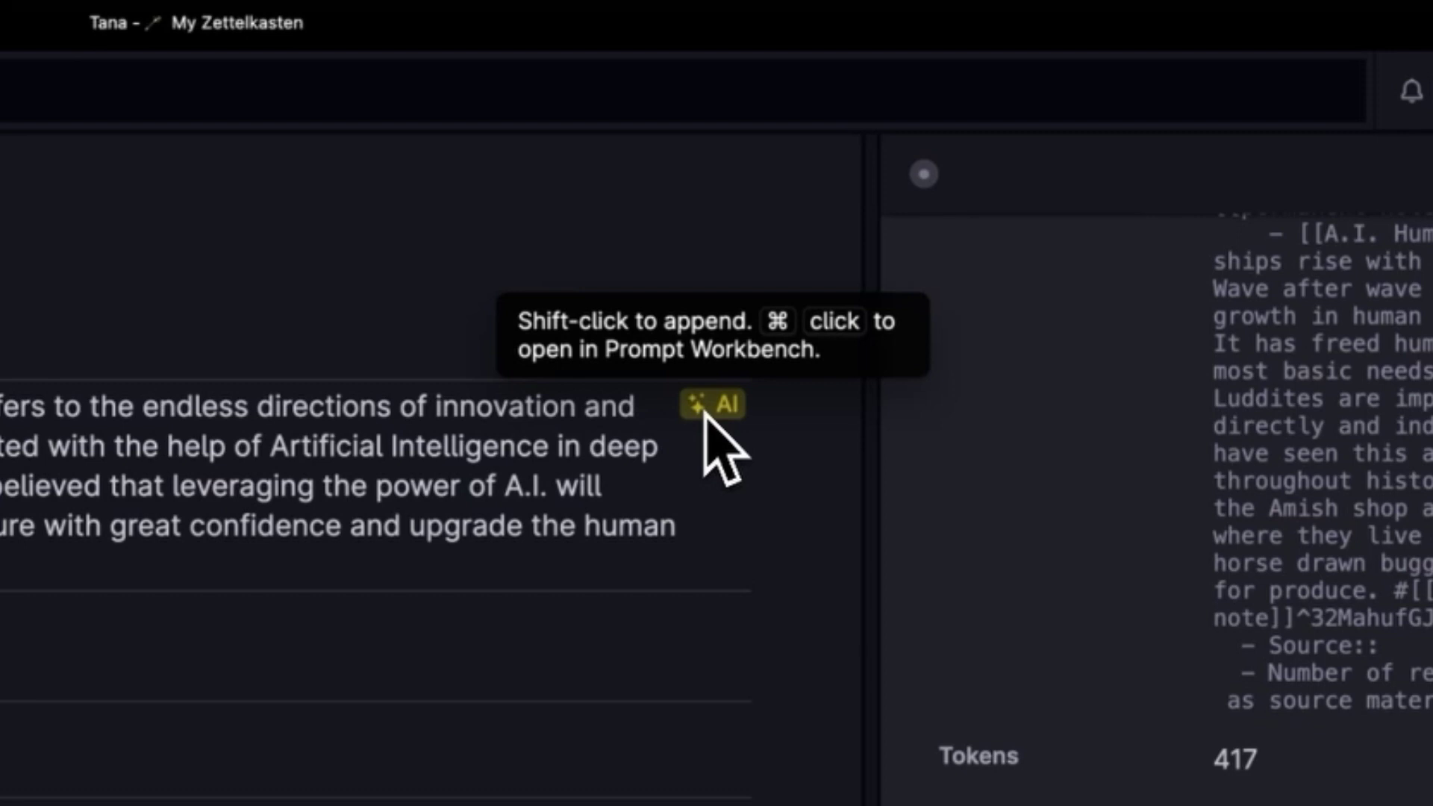
Step: Append a GPT-4 completion below the GPT-3.5-Turbo definition, then close the Prompt Workbench
click(725, 407)
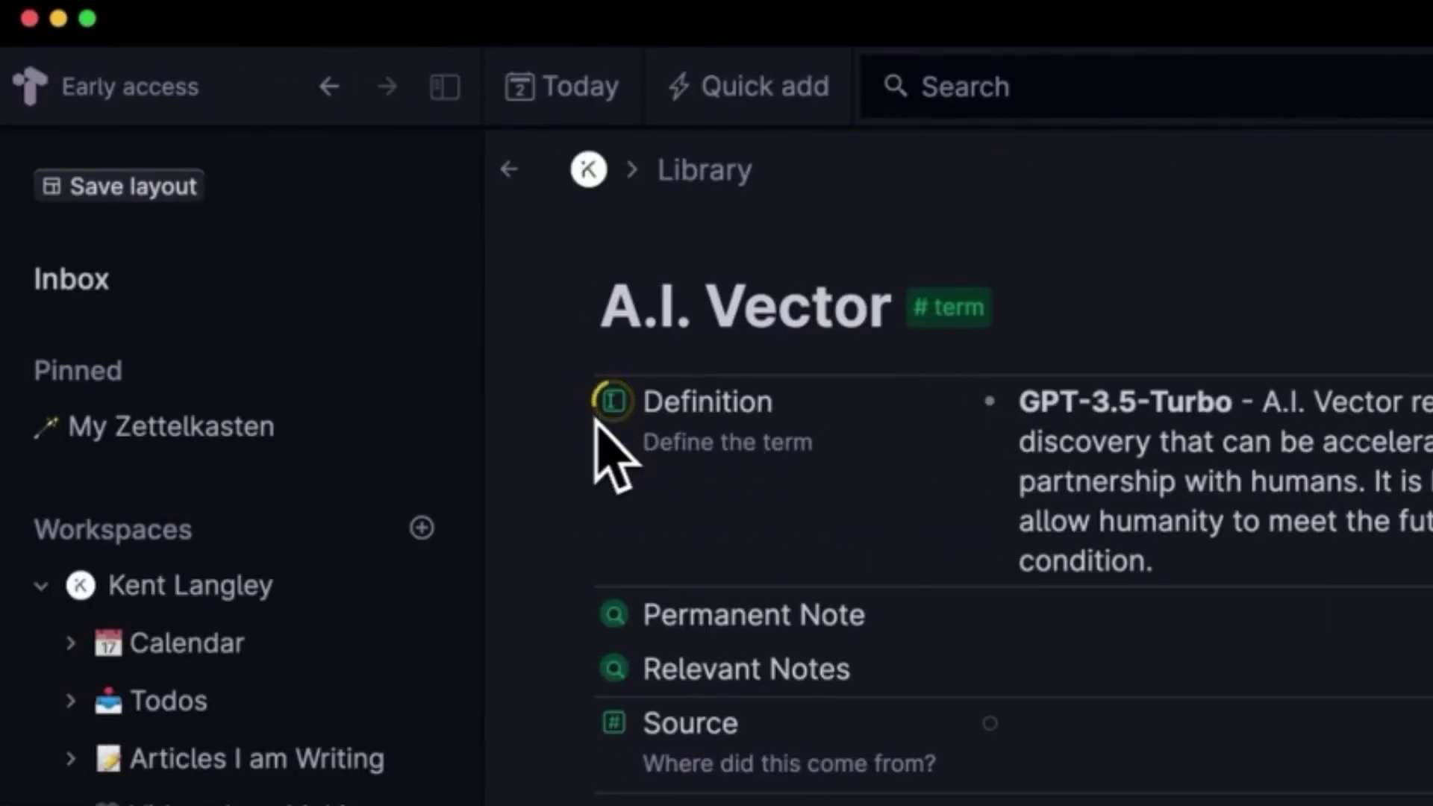
click(1198, 572)
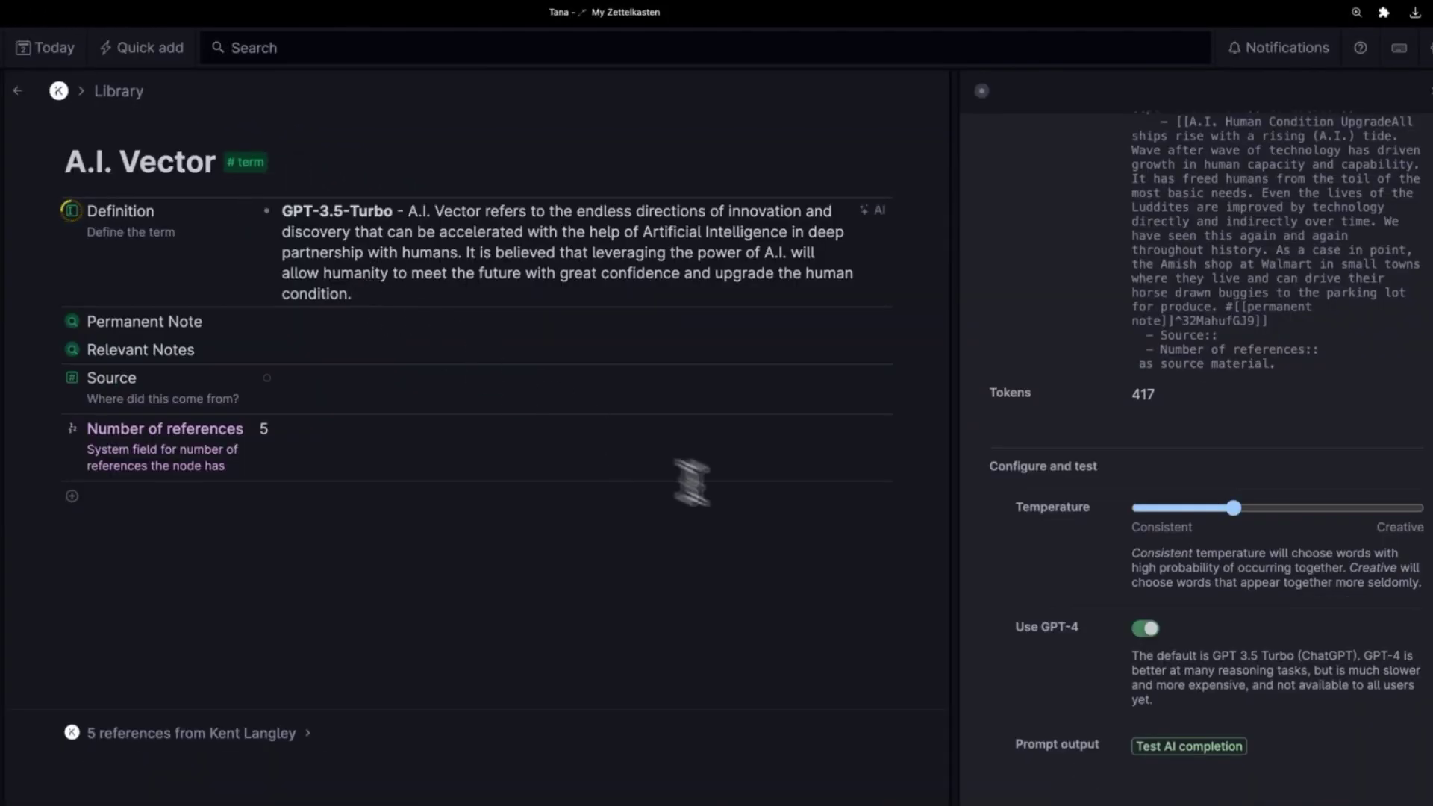
click(1424, 90)
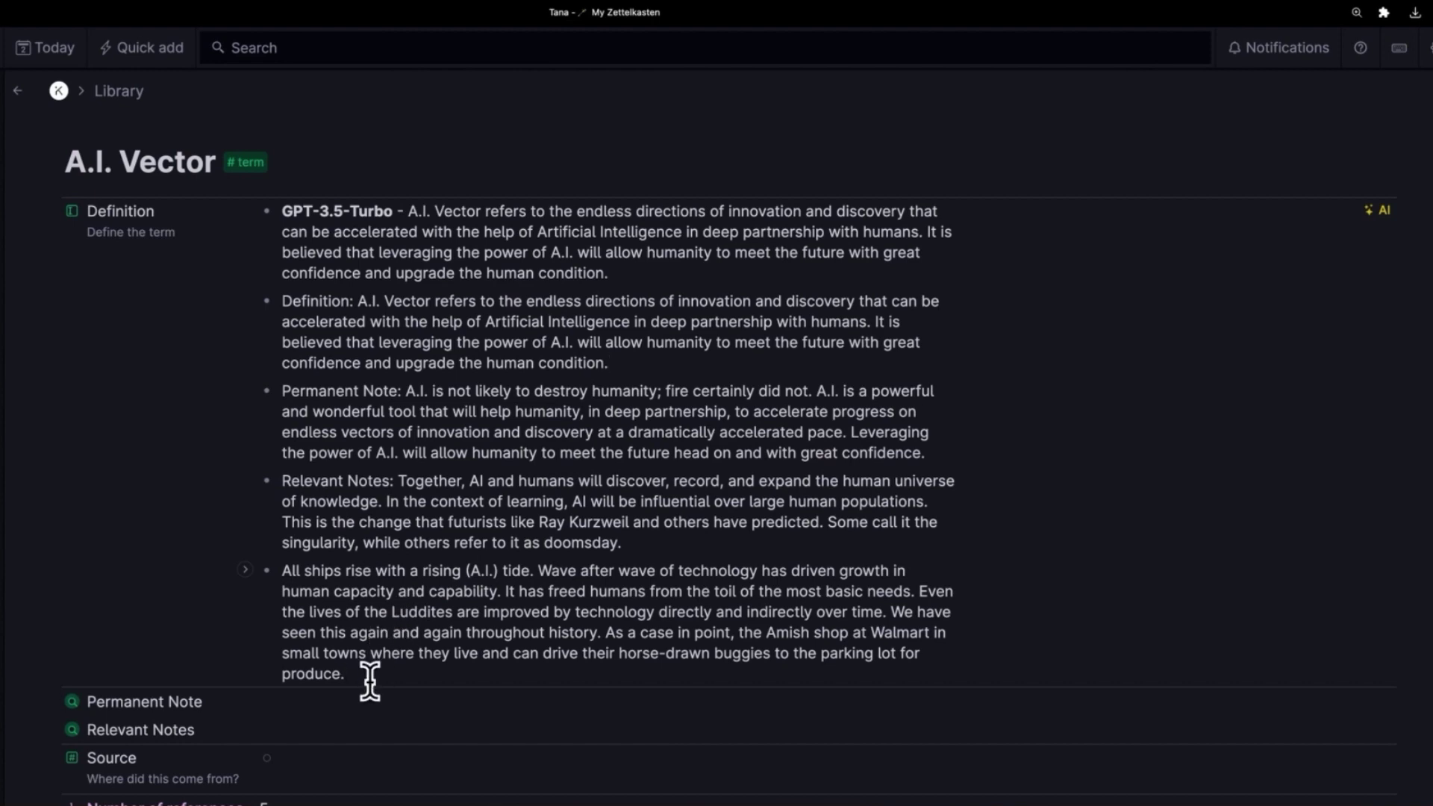
Step: Delete the three extra AI bullets and label the second definition 'GPT-4 -'
drag(355, 635, 252, 410)
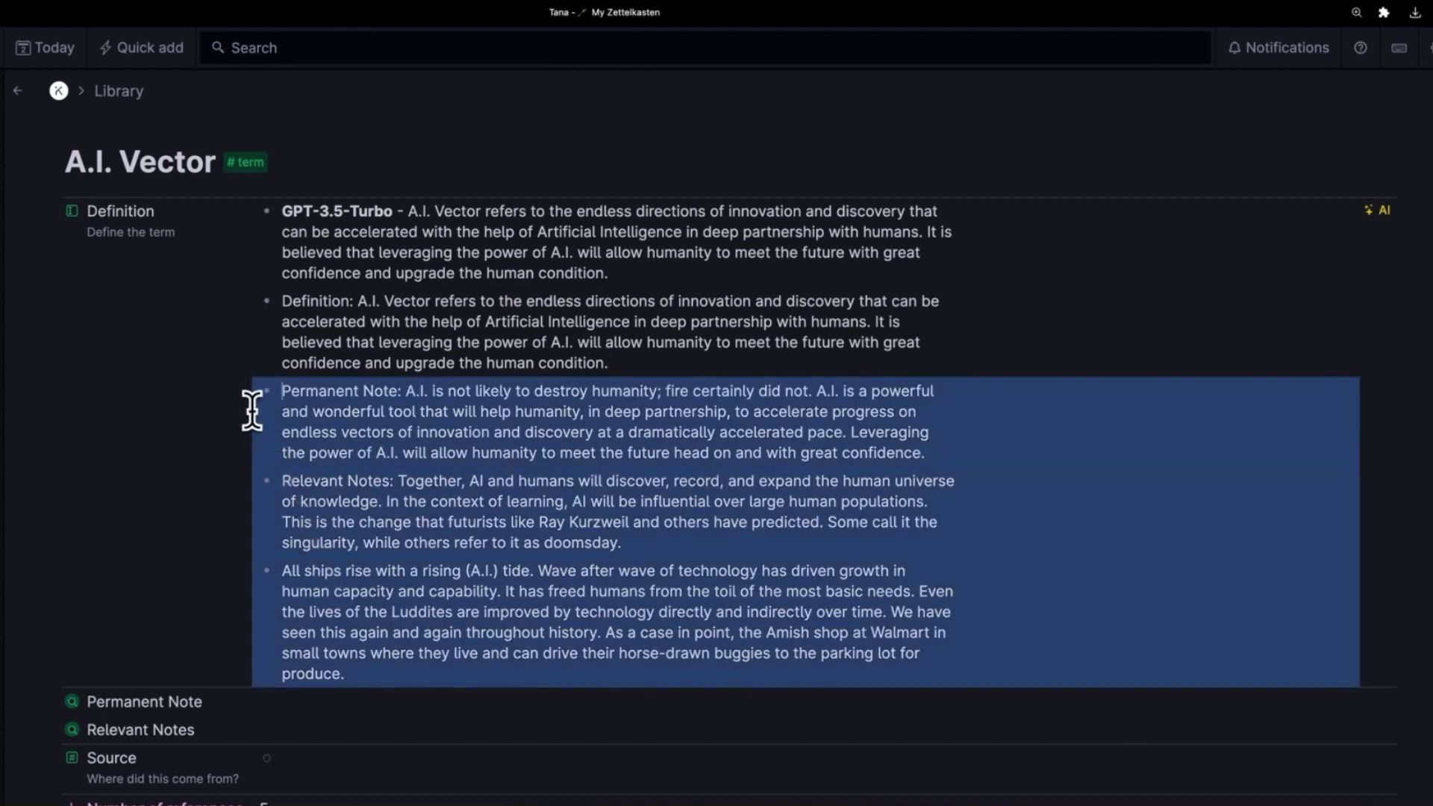
key(BackSpace)
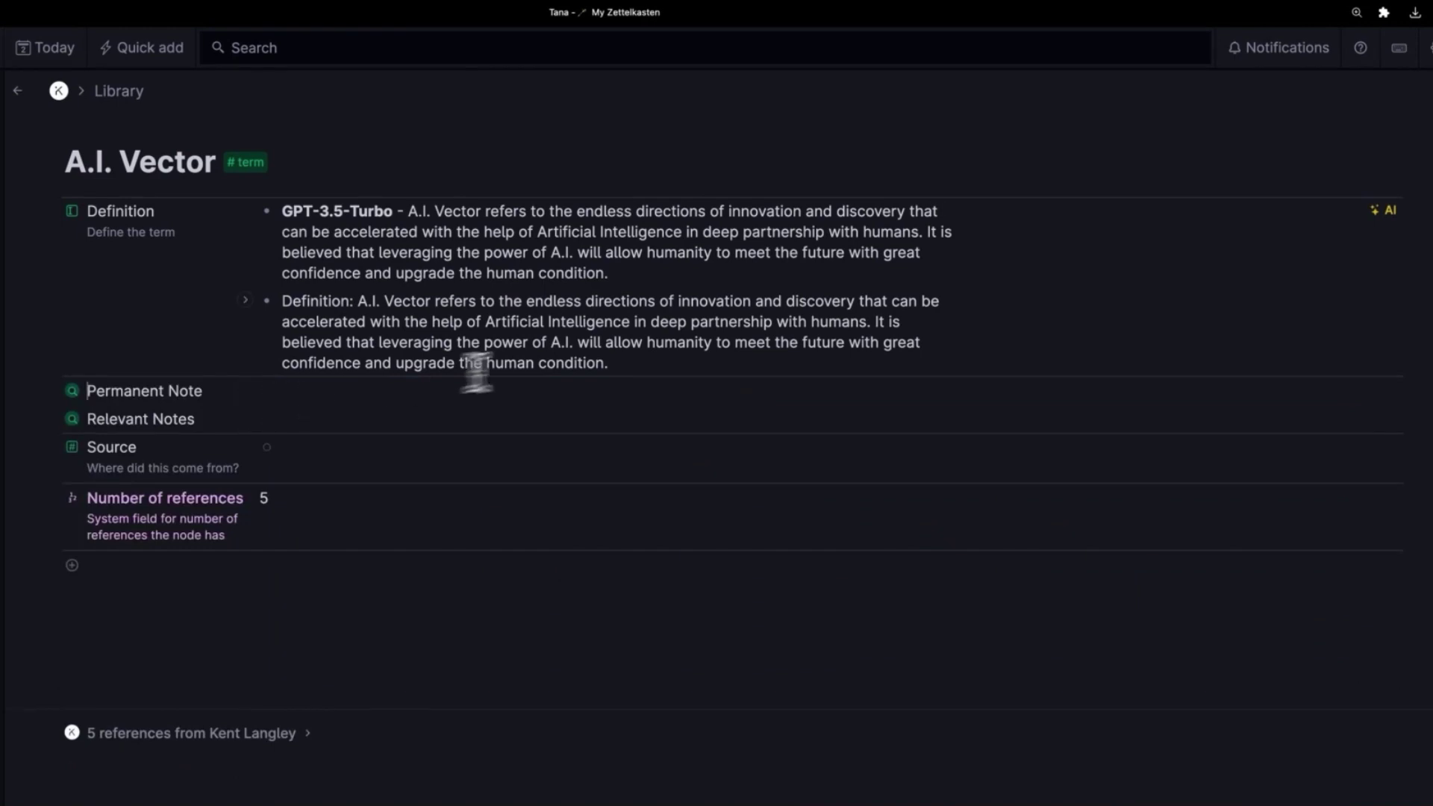
click(371, 302)
text(GPT-4)
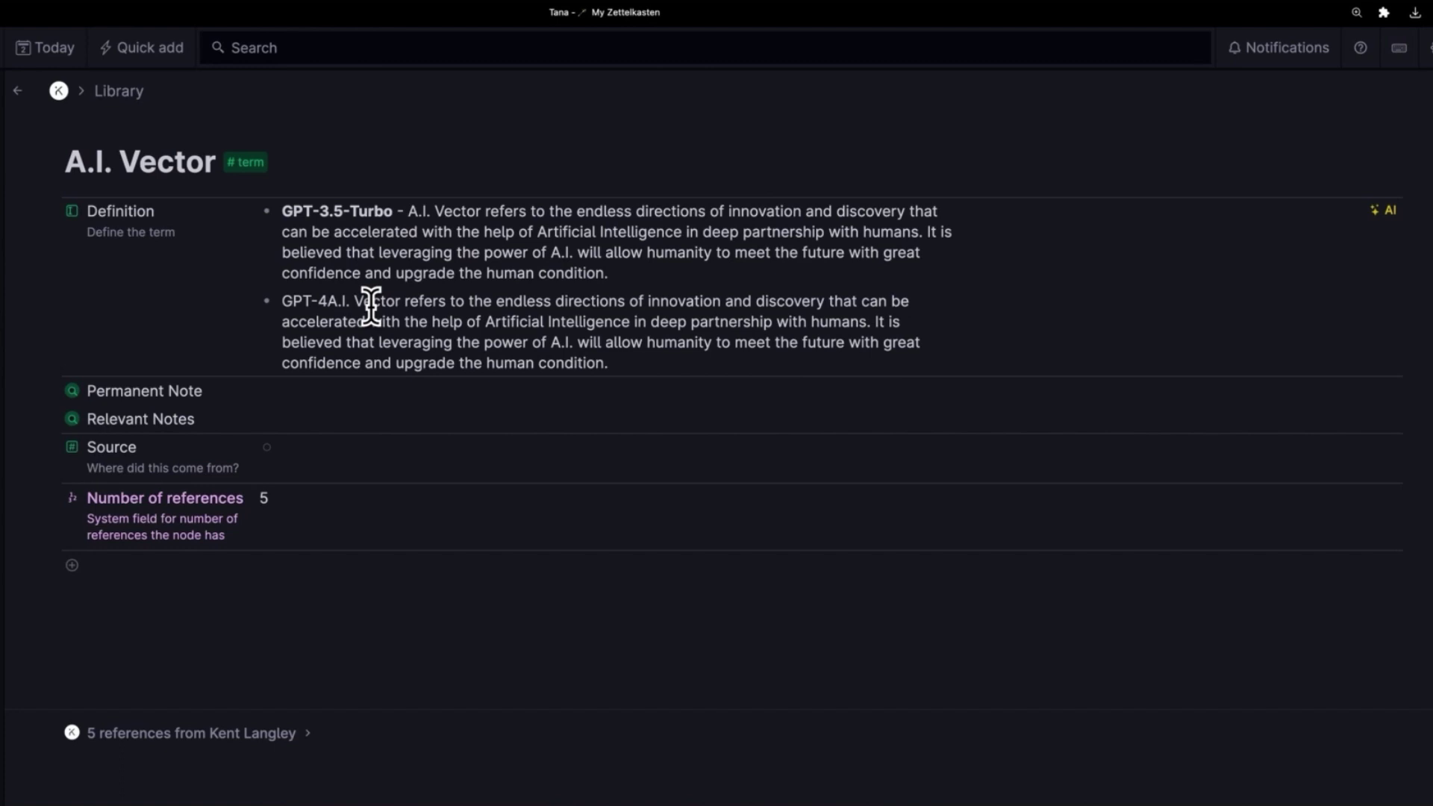
text( -)
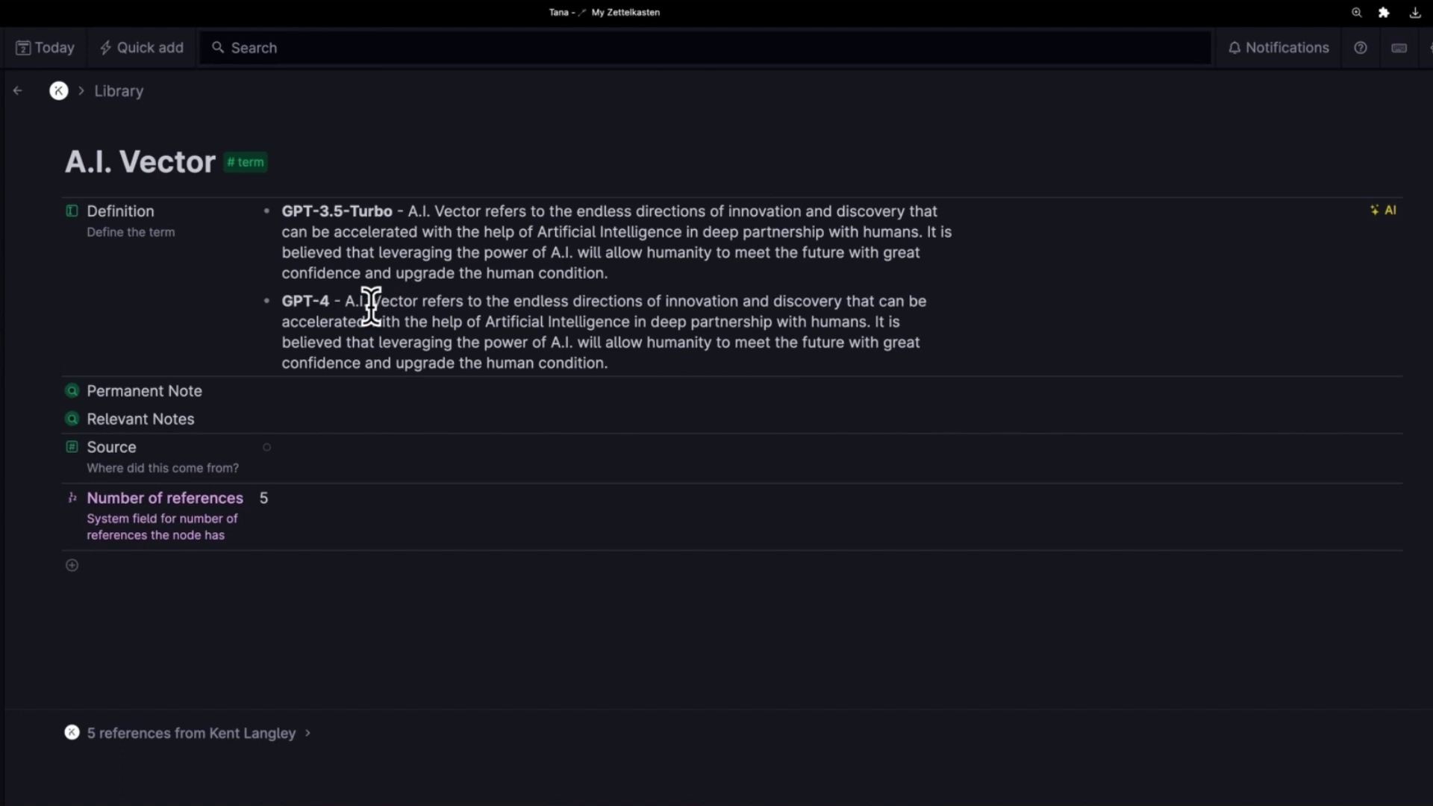
Step: Delete the GPT-4 definition bullet entirely
key(Home)
key(Down)
key(Up)
key(Up)
key(Home)
key(shift+Down)
key(shift+Down)
key(shift+Down)
key(shift+Down)
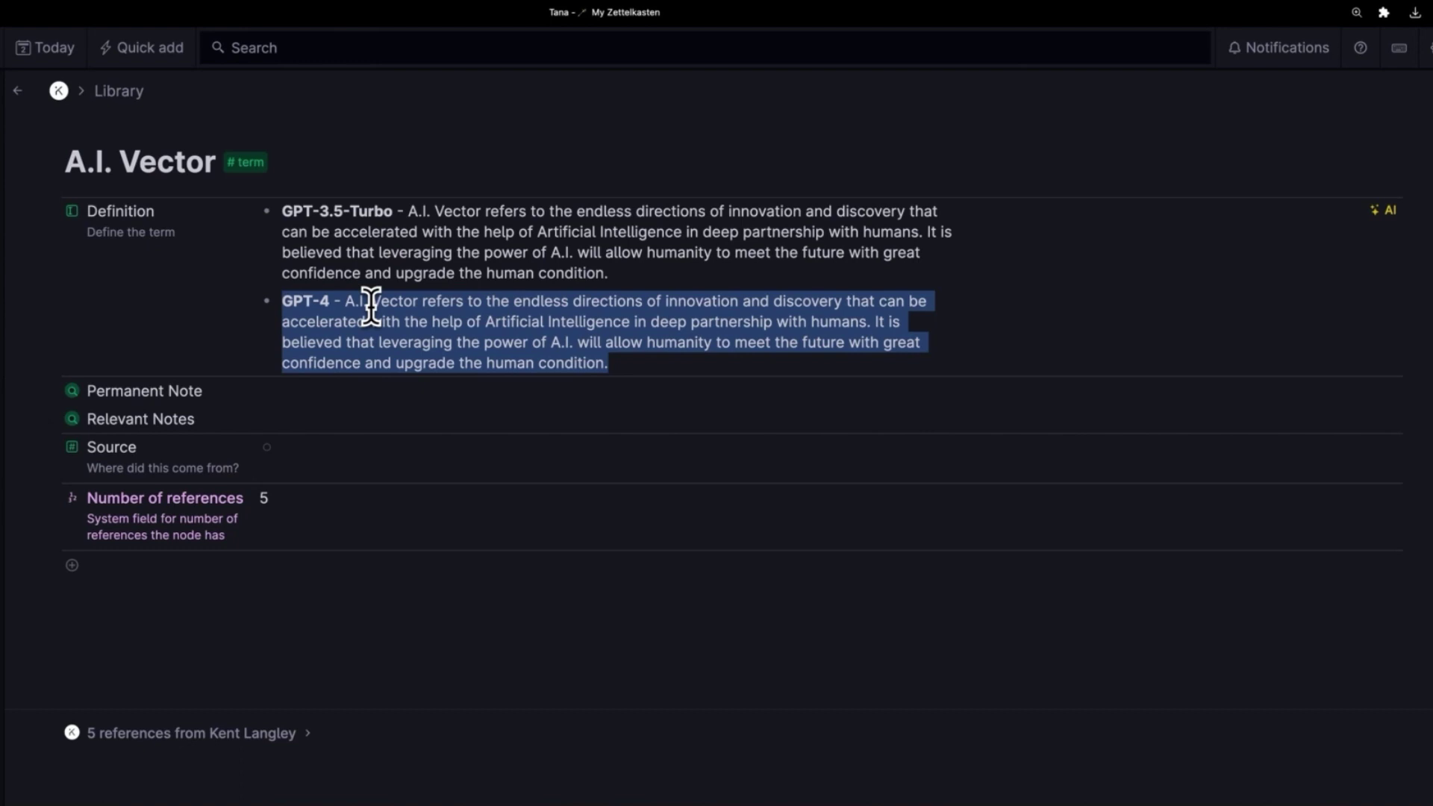
key(Right)
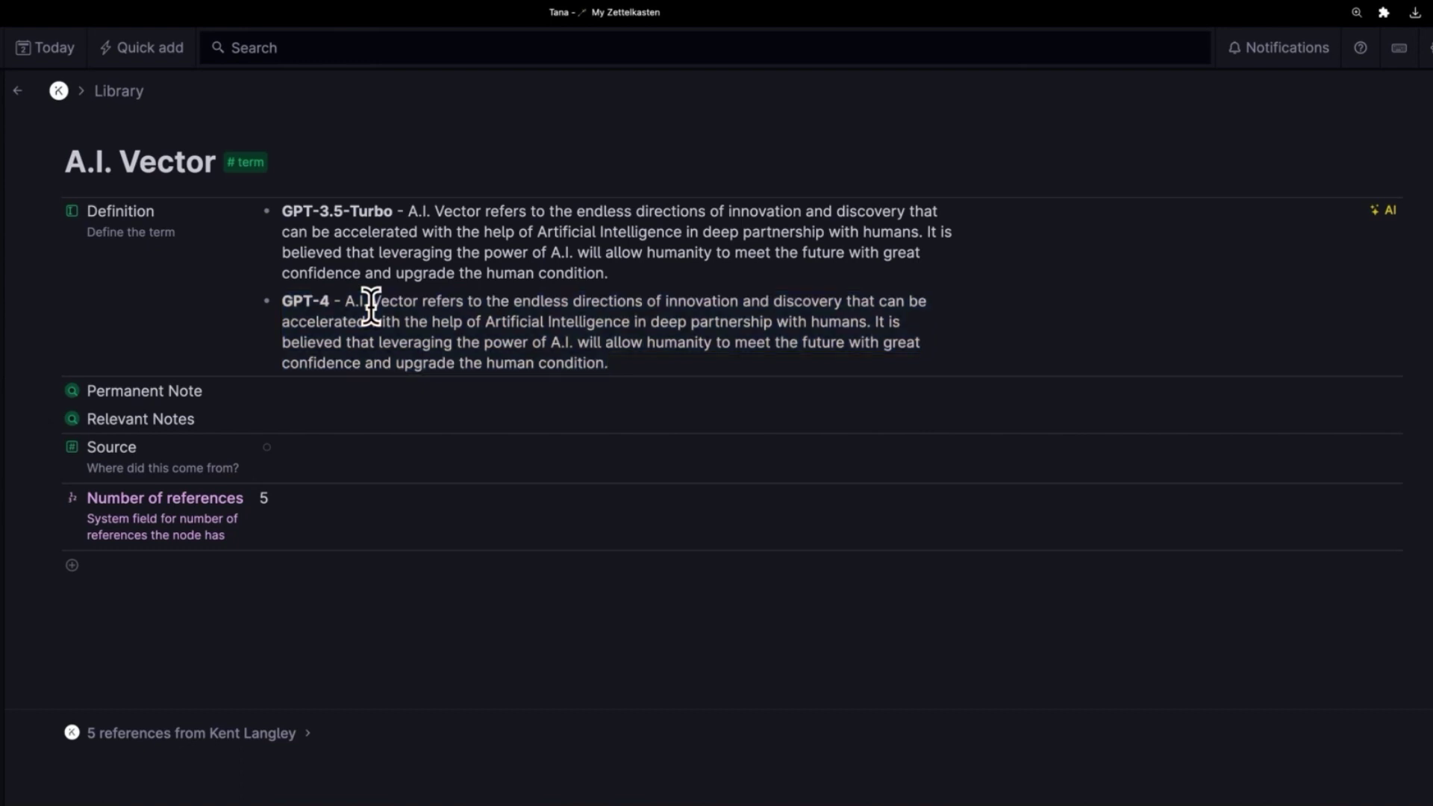
shift+click(283, 301)
key(BackSpace)
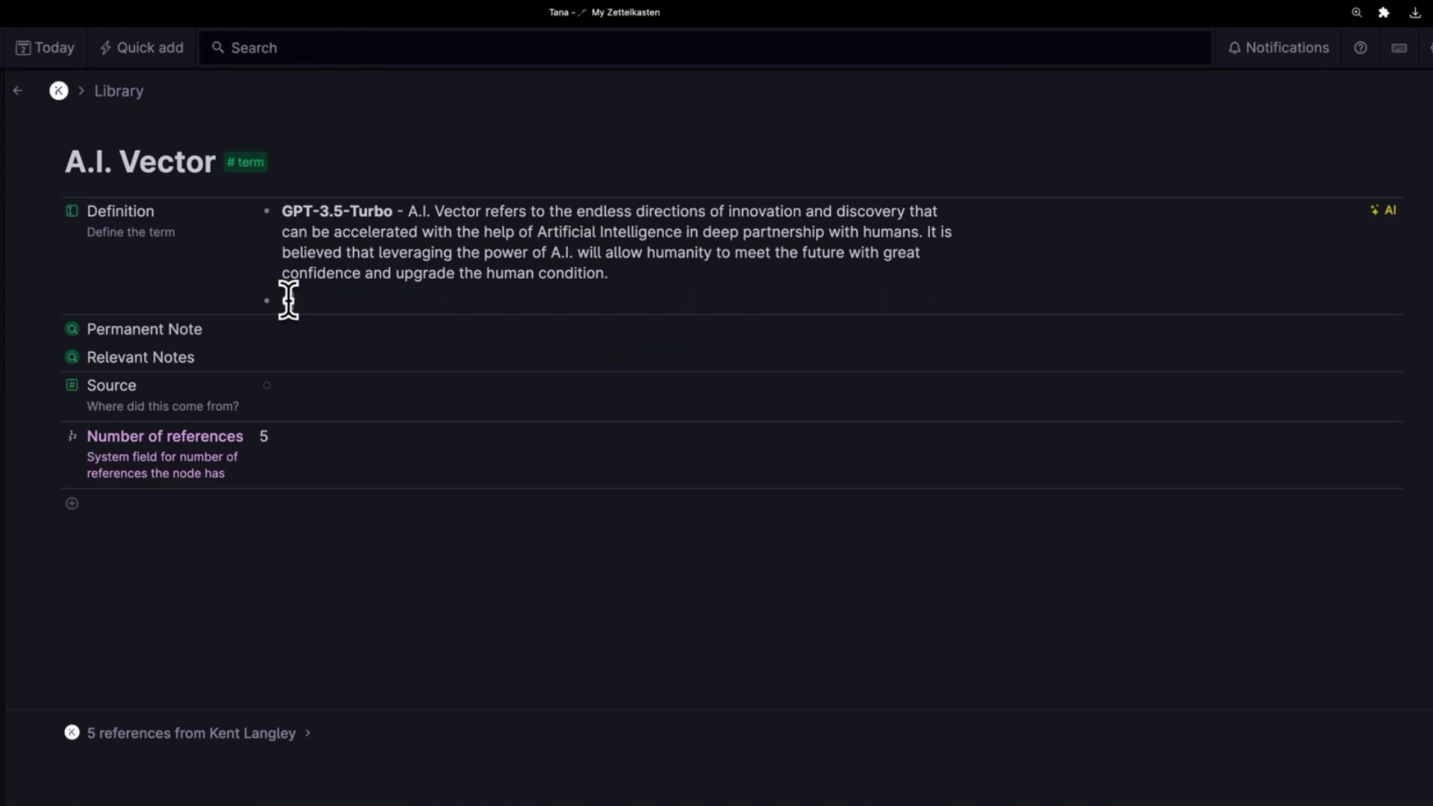
key(BackSpace)
Step: Remove the 'GPT-3.5-Turbo - ' label from the remaining definition
key(Up)
key(shift+Right)
key(shift+Right)
key(shift+Right)
key(shift+Right)
key(shift+Right)
key(shift+Right)
key(shift+Right)
key(shift+Right)
key(shift+Right)
key(shift+Right)
key(shift+Right)
key(shift+Right)
key(shift+Right)
key(shift+Right)
key(shift+Right)
key(shift+Right)
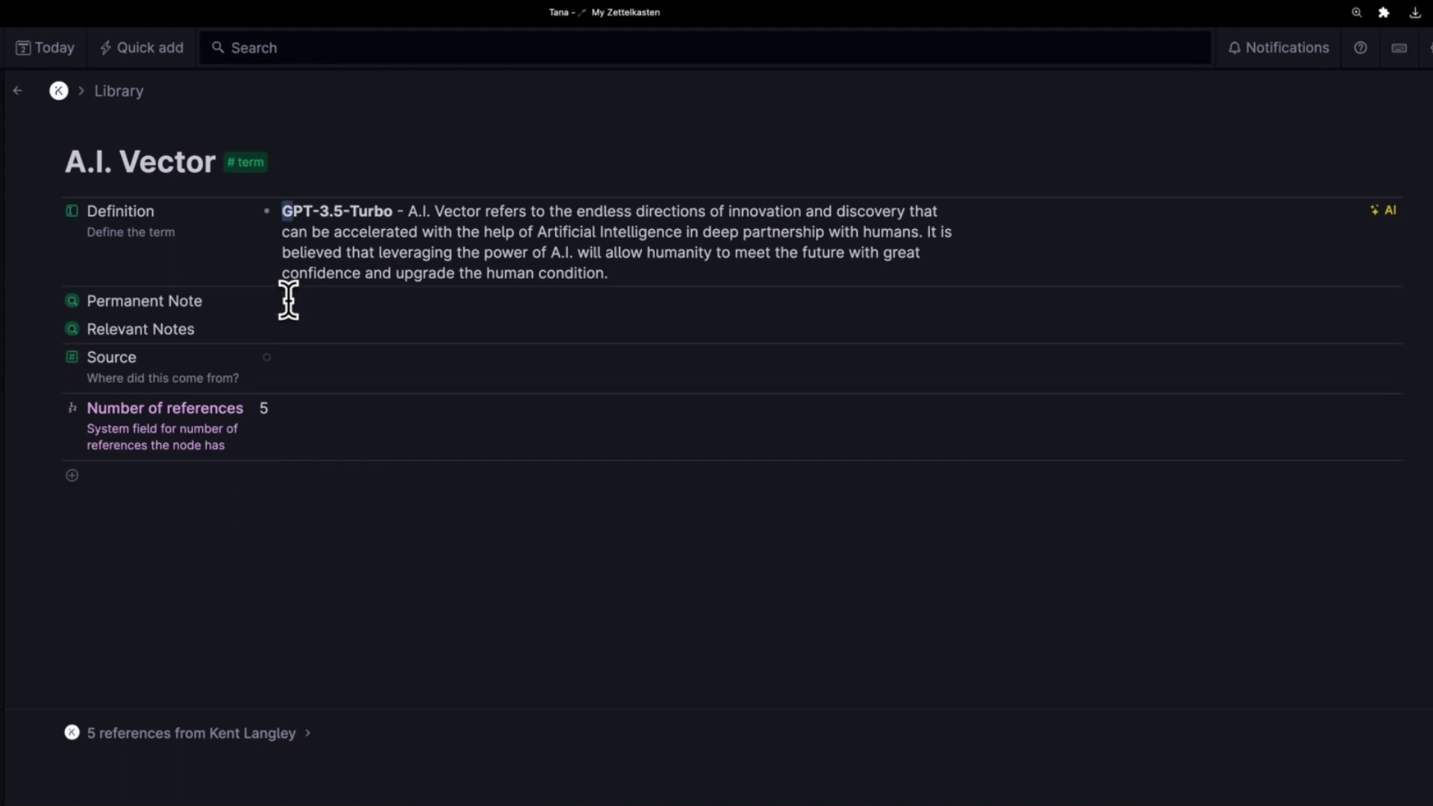
key(BackSpace)
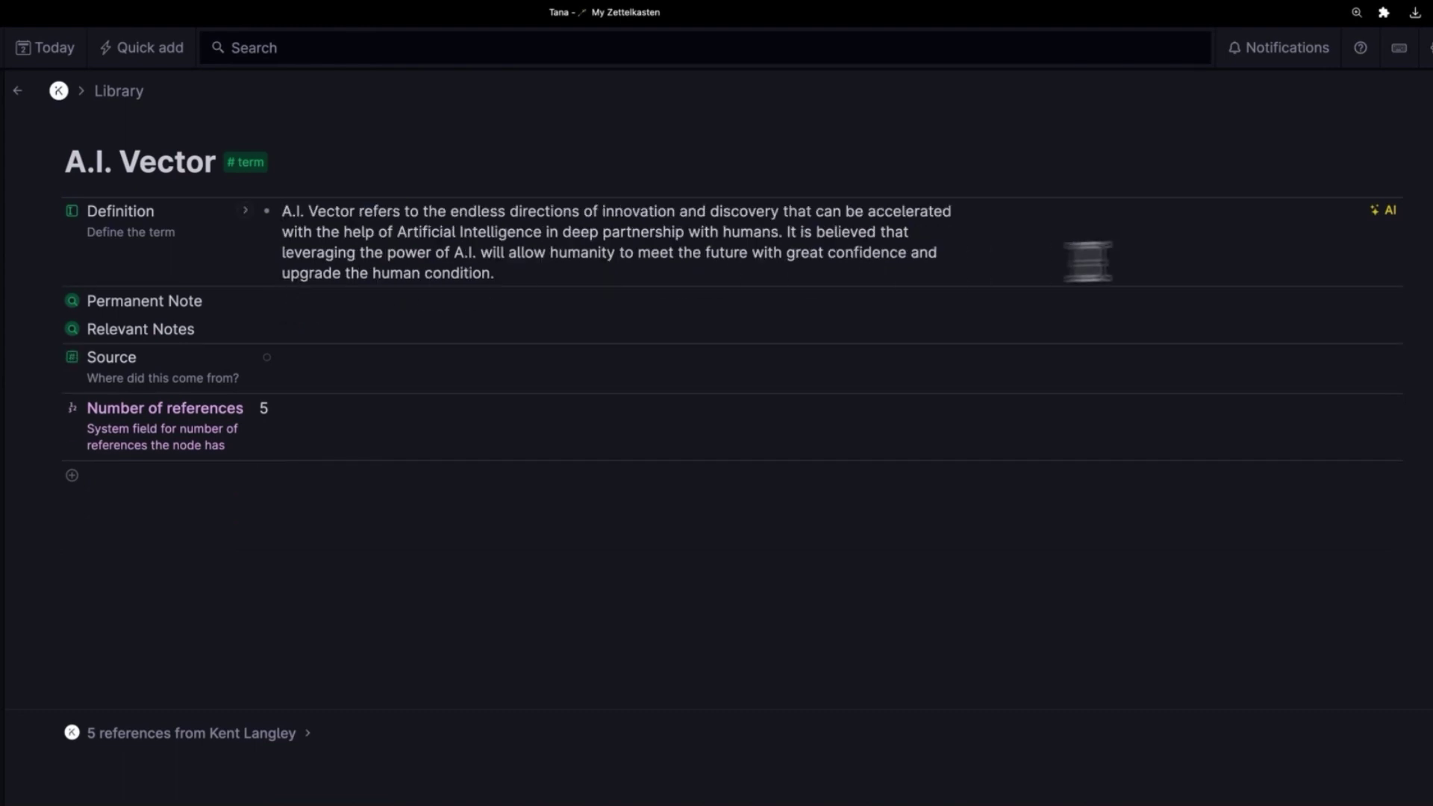
Step: Dismiss the Definition prompt workbench
super+click(1383, 215)
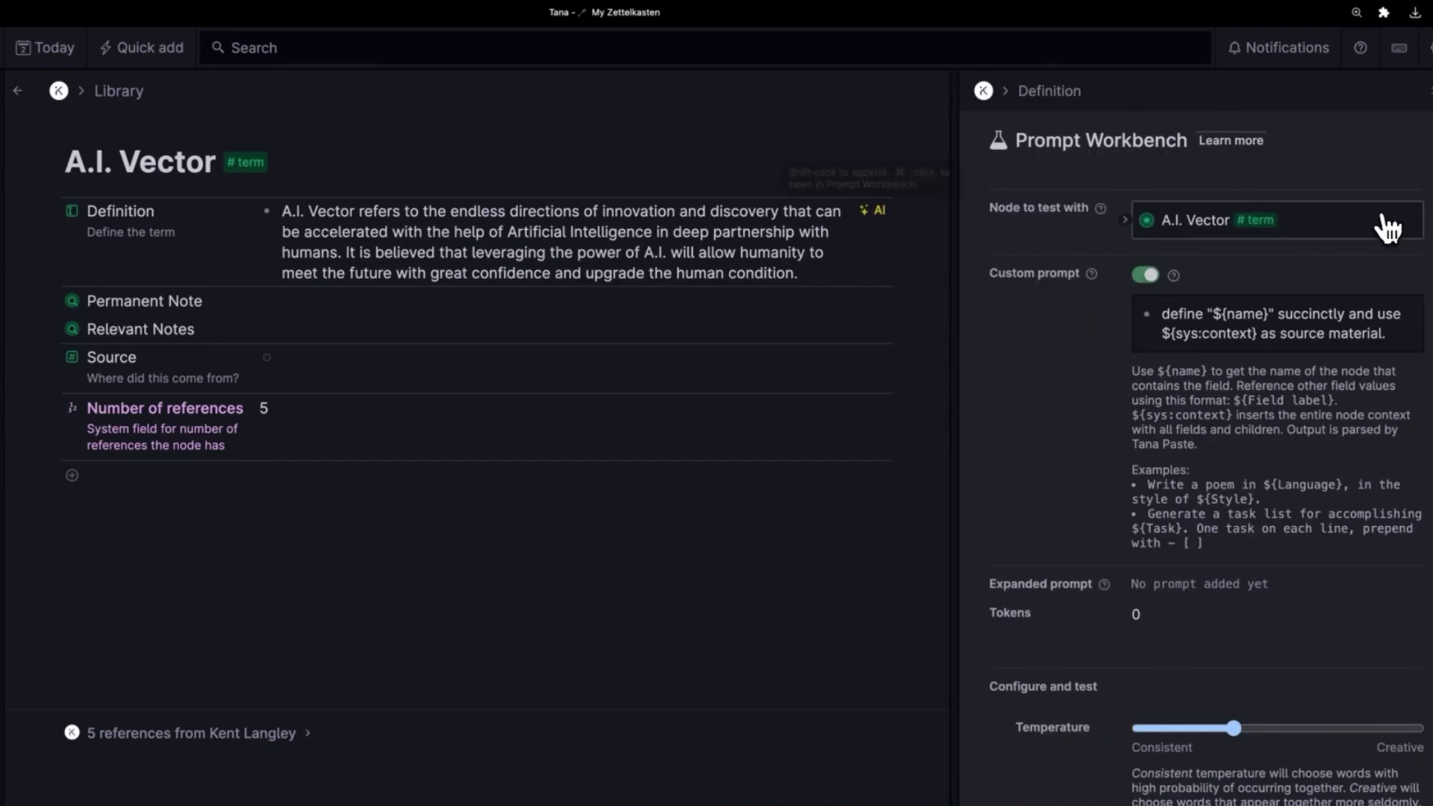
scroll(1306, 512, down, 8)
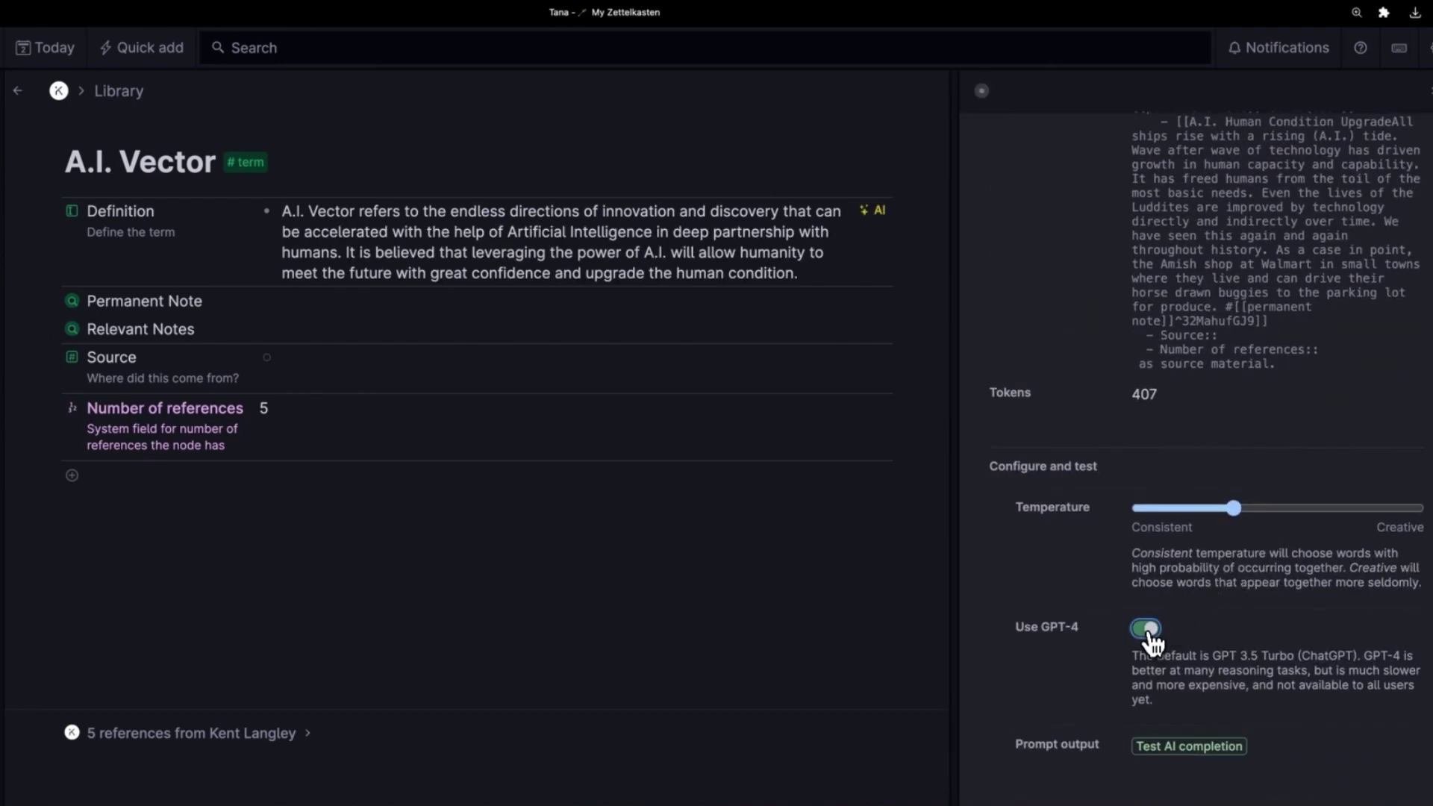
key(Escape)
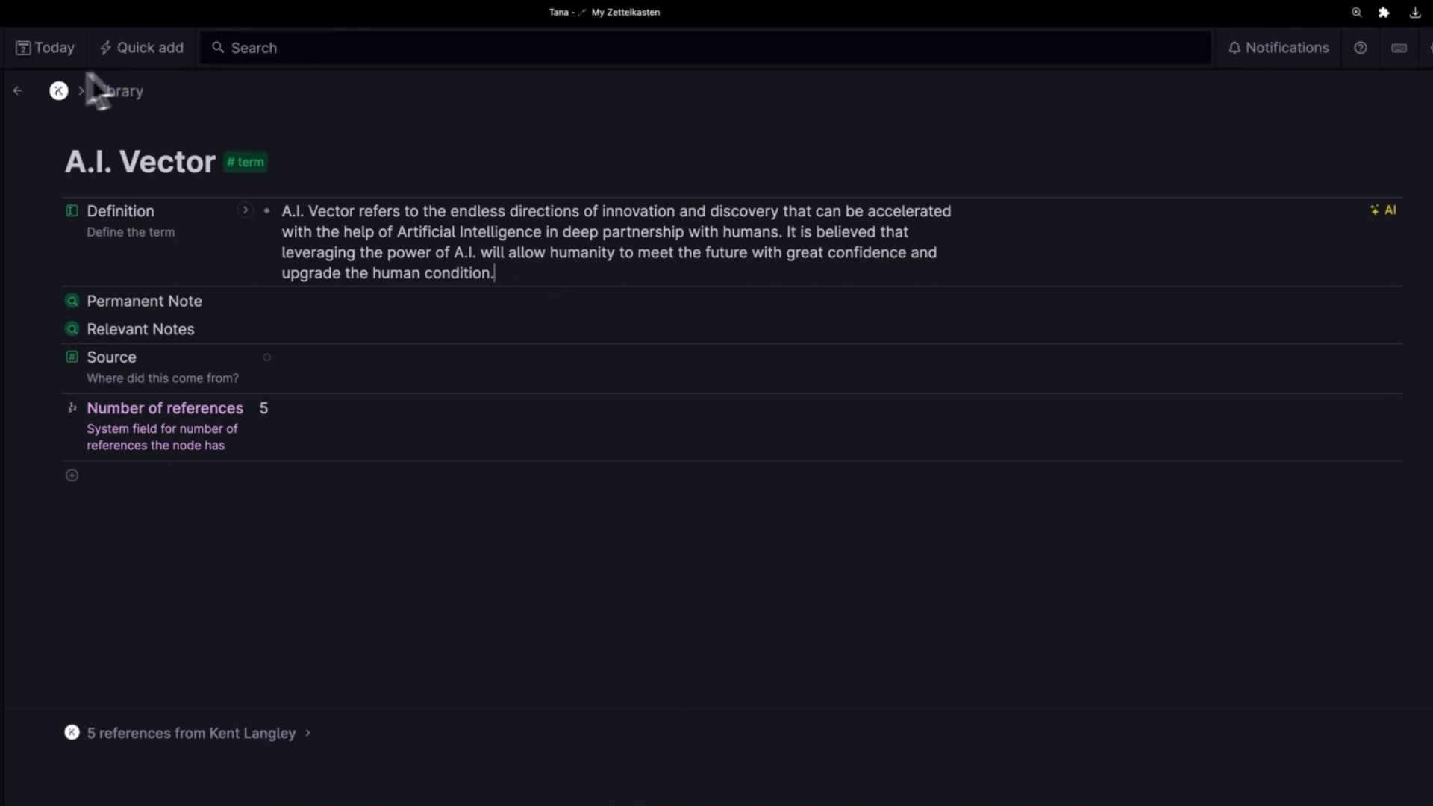
Step: Return to My Zettelkasten, reopen A.I. Vector, and expand its Relevant Notes
click(17, 91)
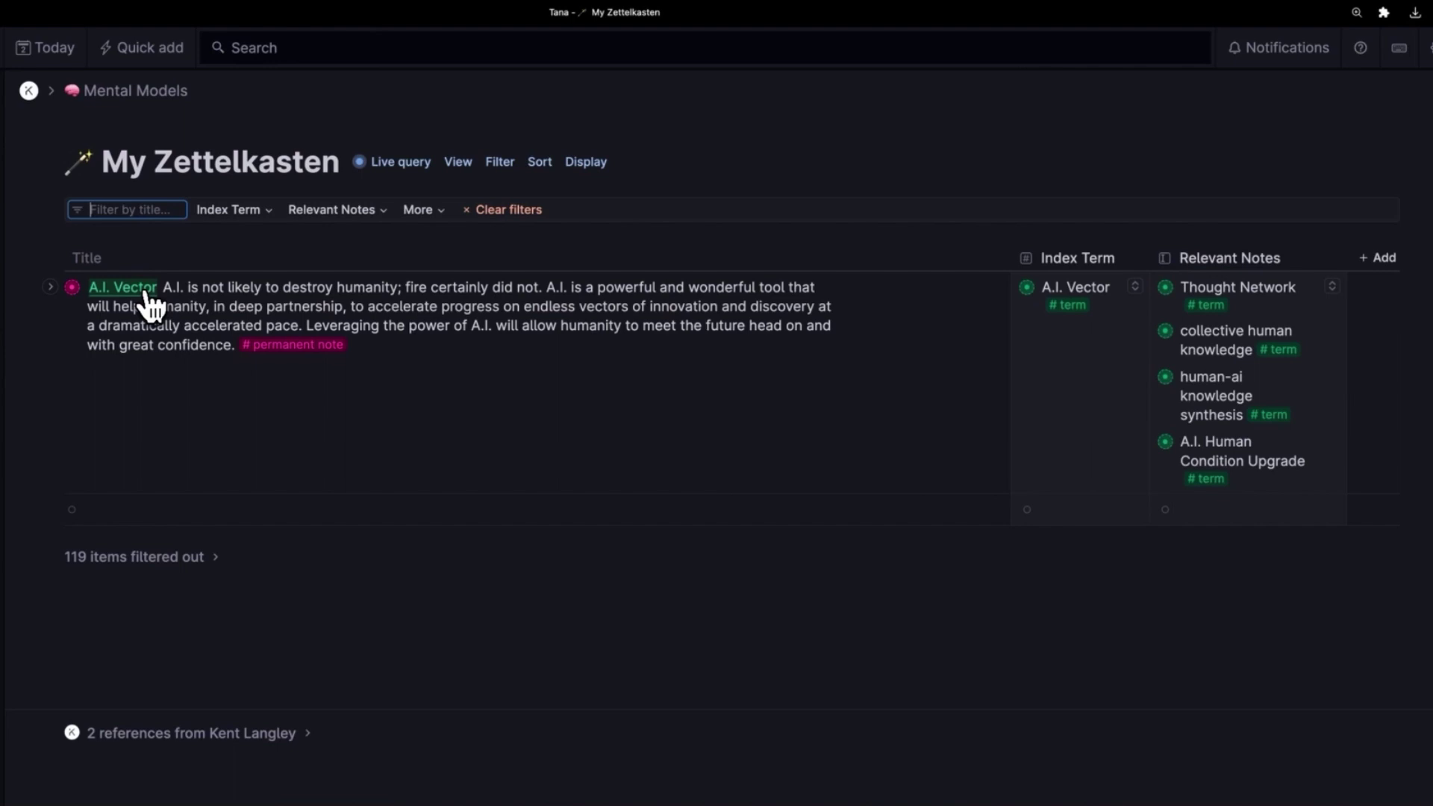
click(123, 291)
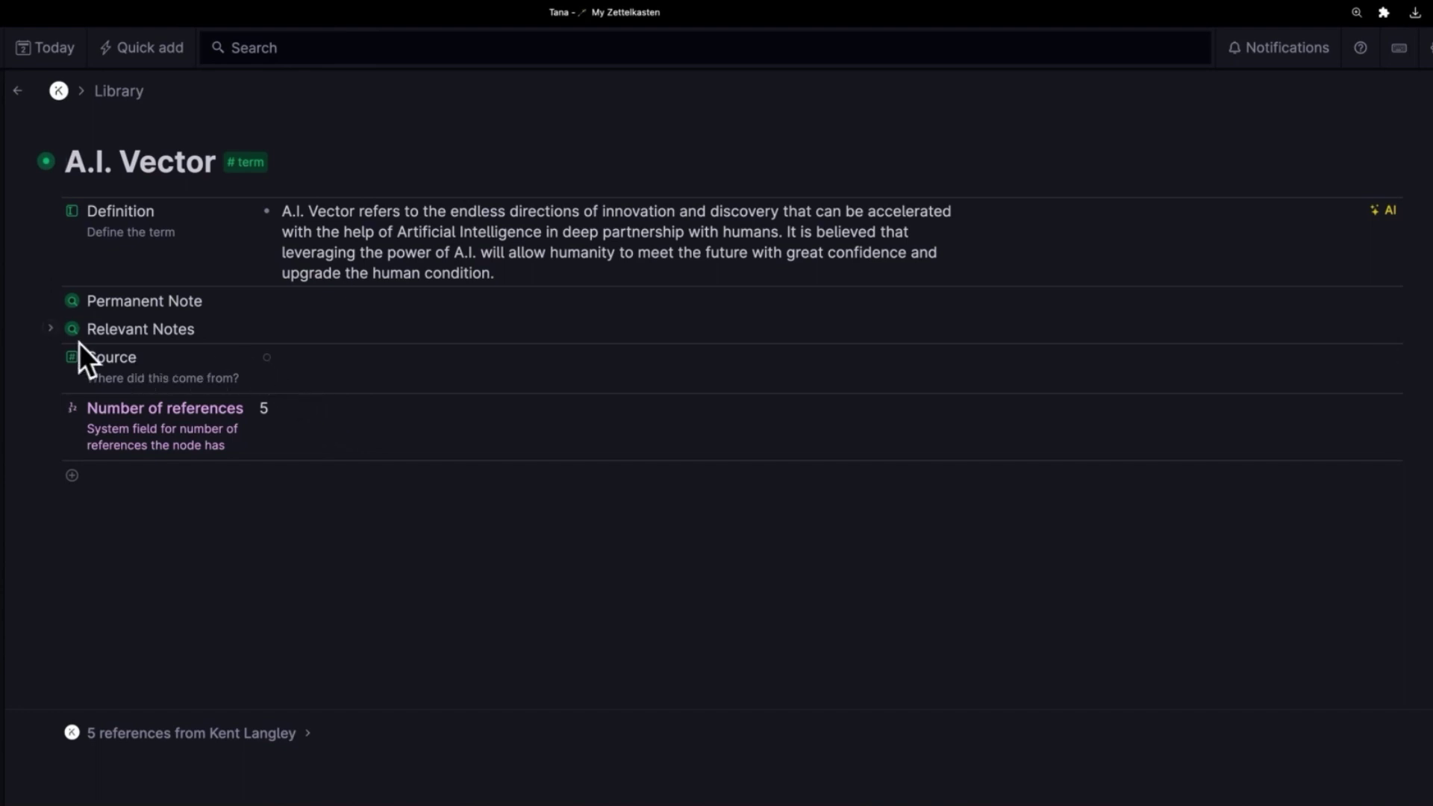
click(56, 332)
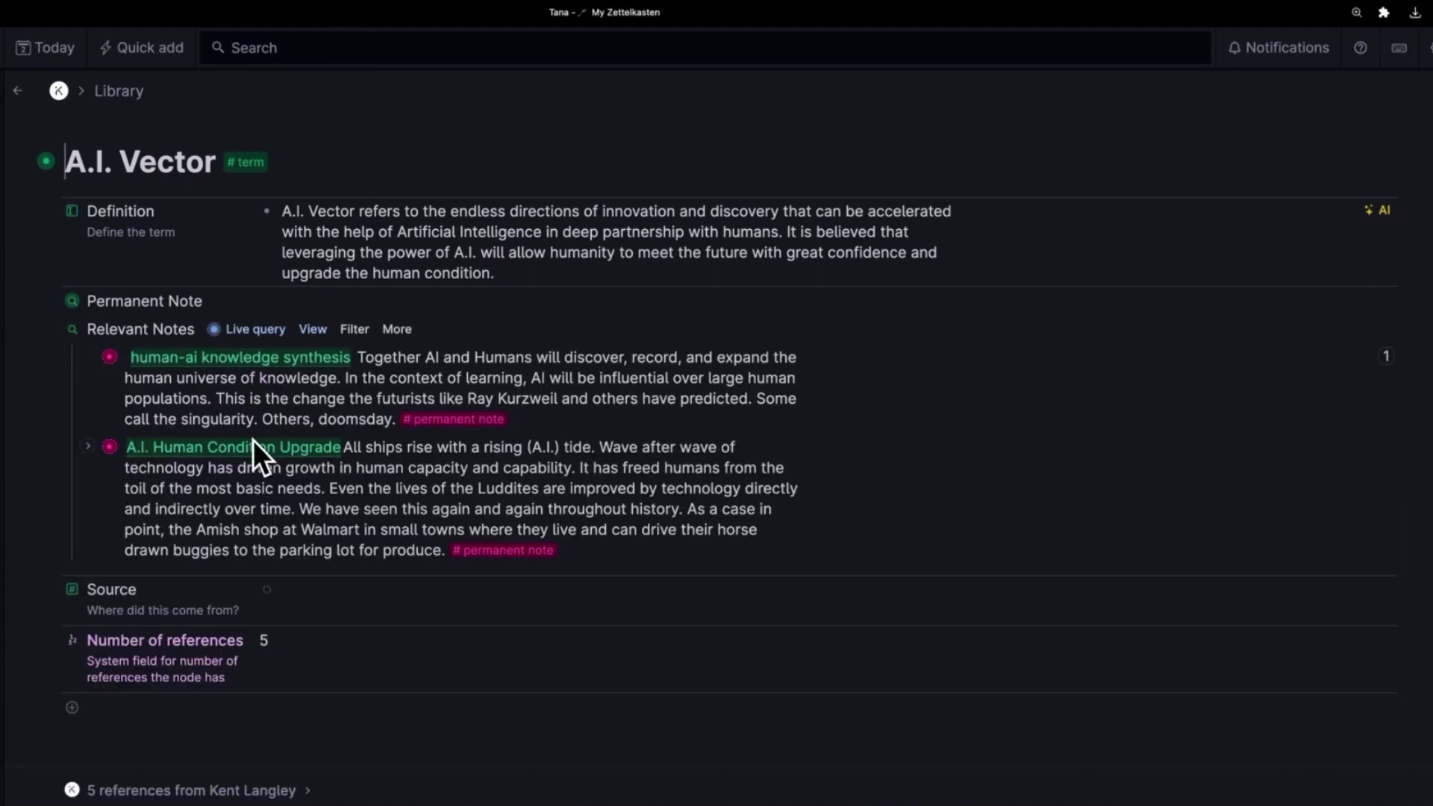
Step: Open A.I. Human Condition Upgrade, generate its AI definition, and expand its Relevant and Permanent Notes
click(290, 454)
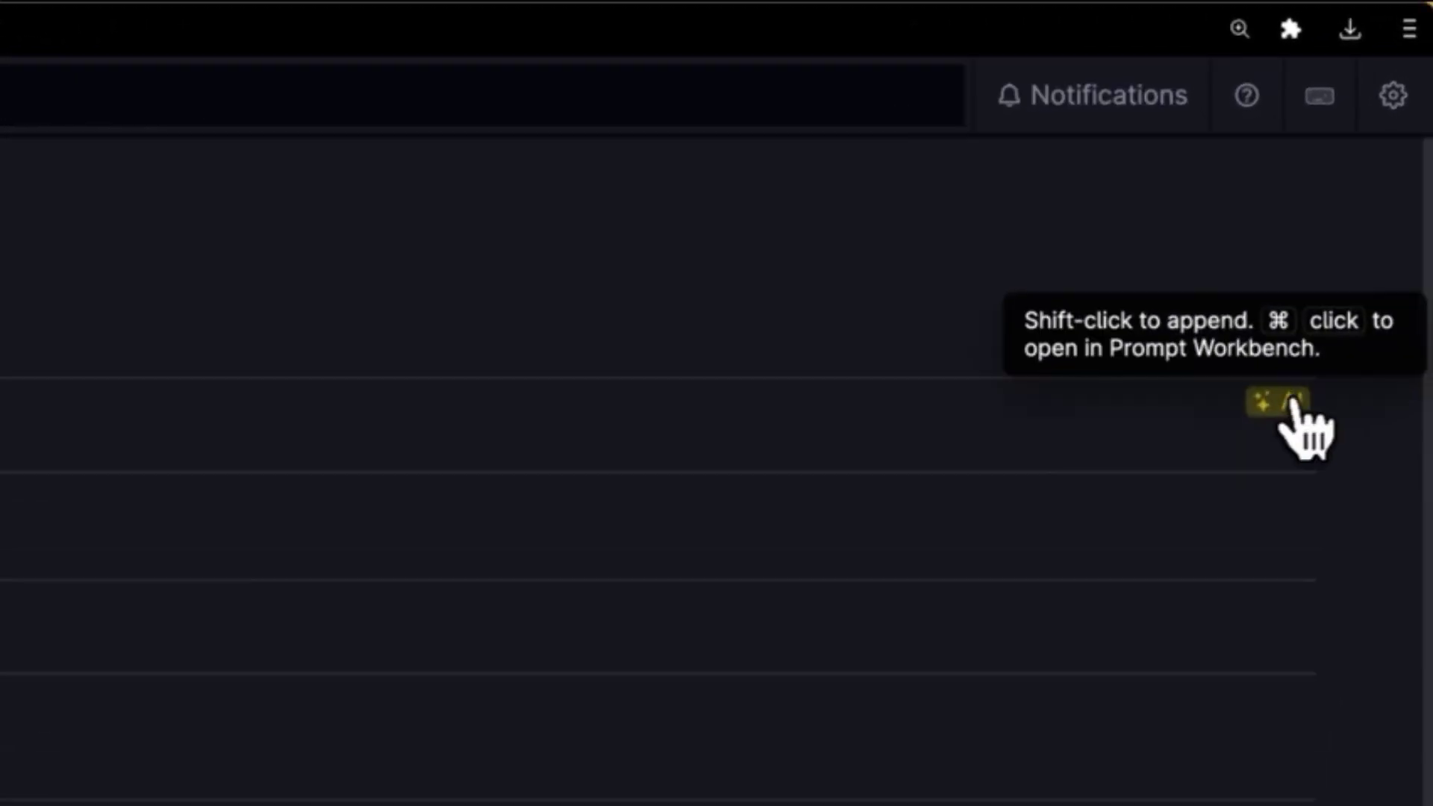
click(1344, 277)
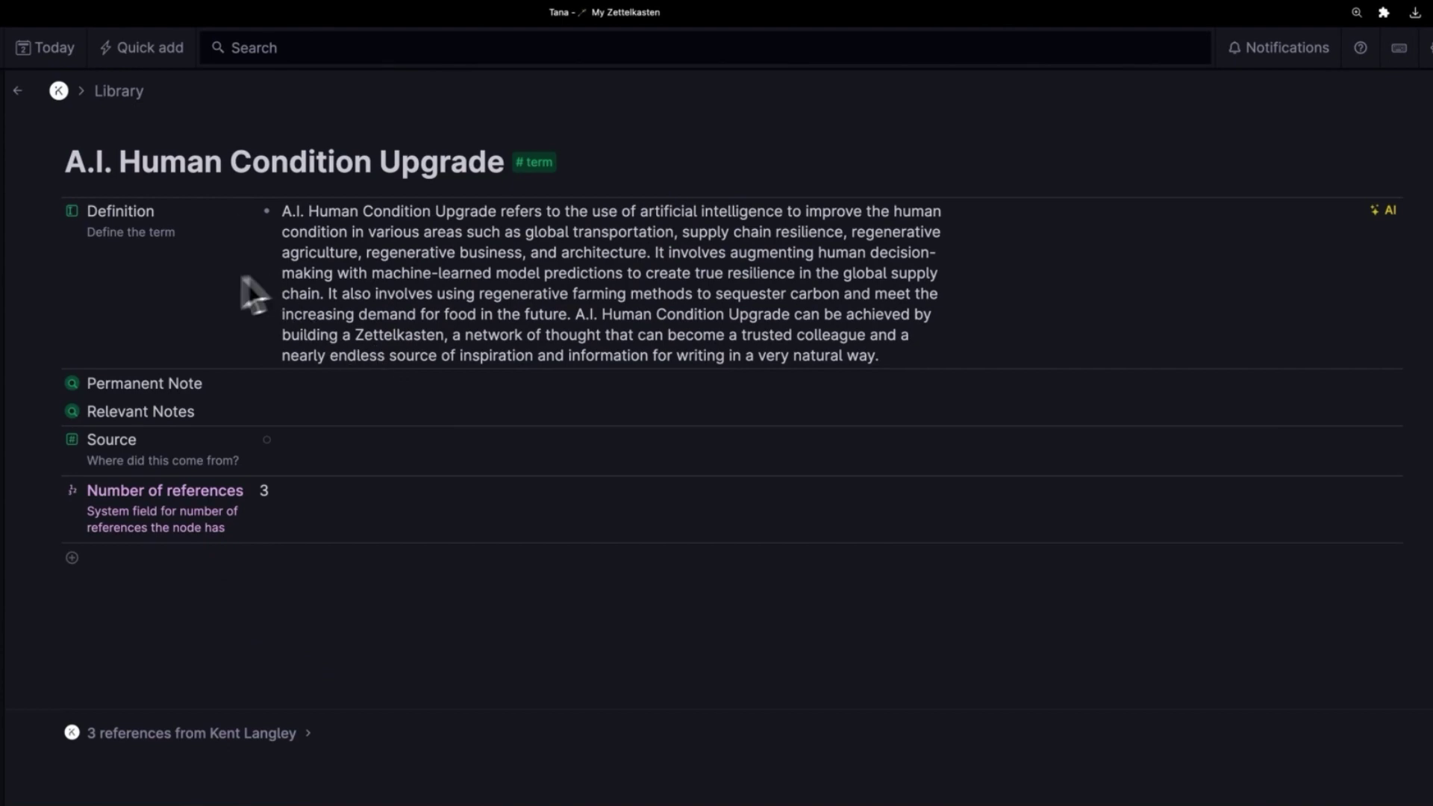
click(50, 411)
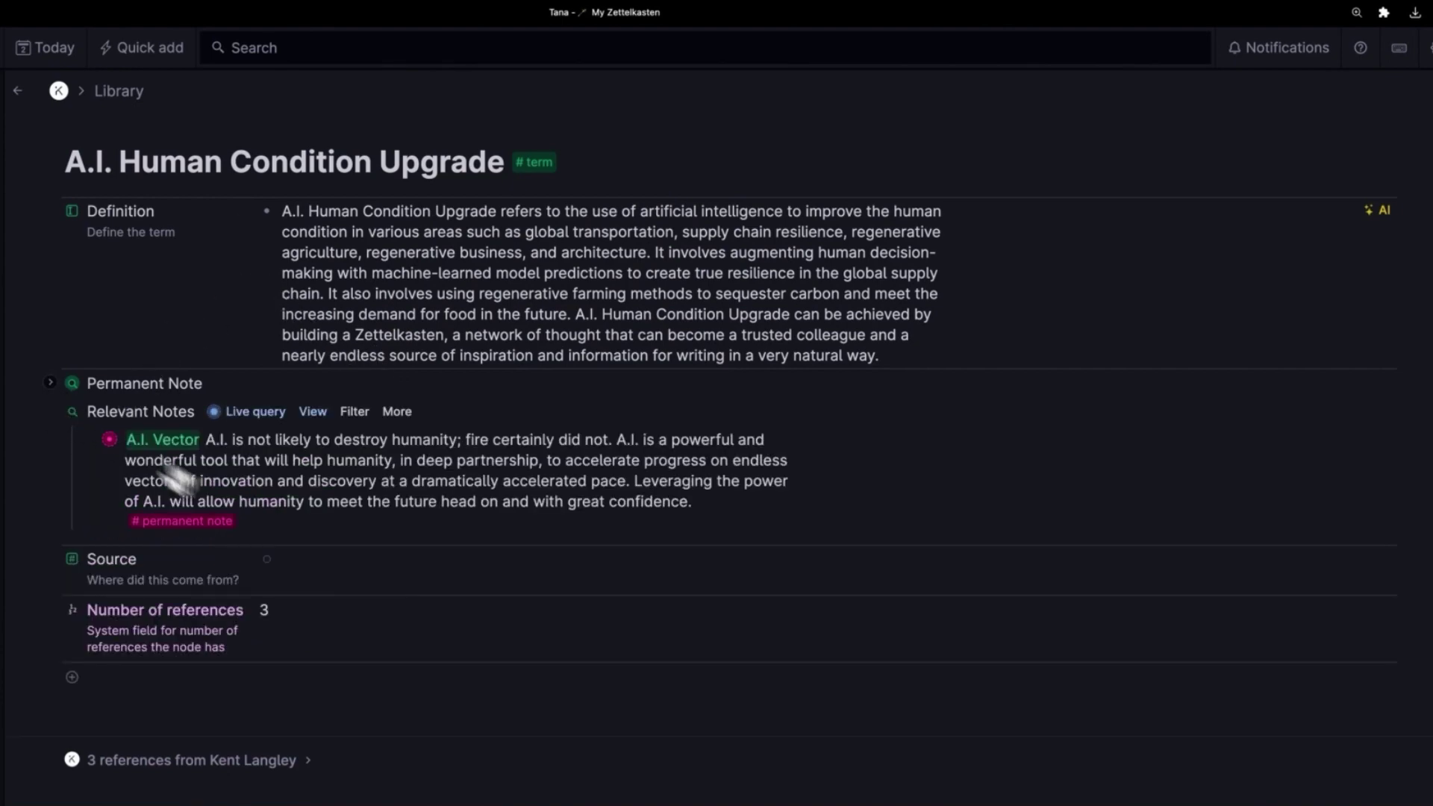
click(63, 384)
scroll(343, 505, down, 1)
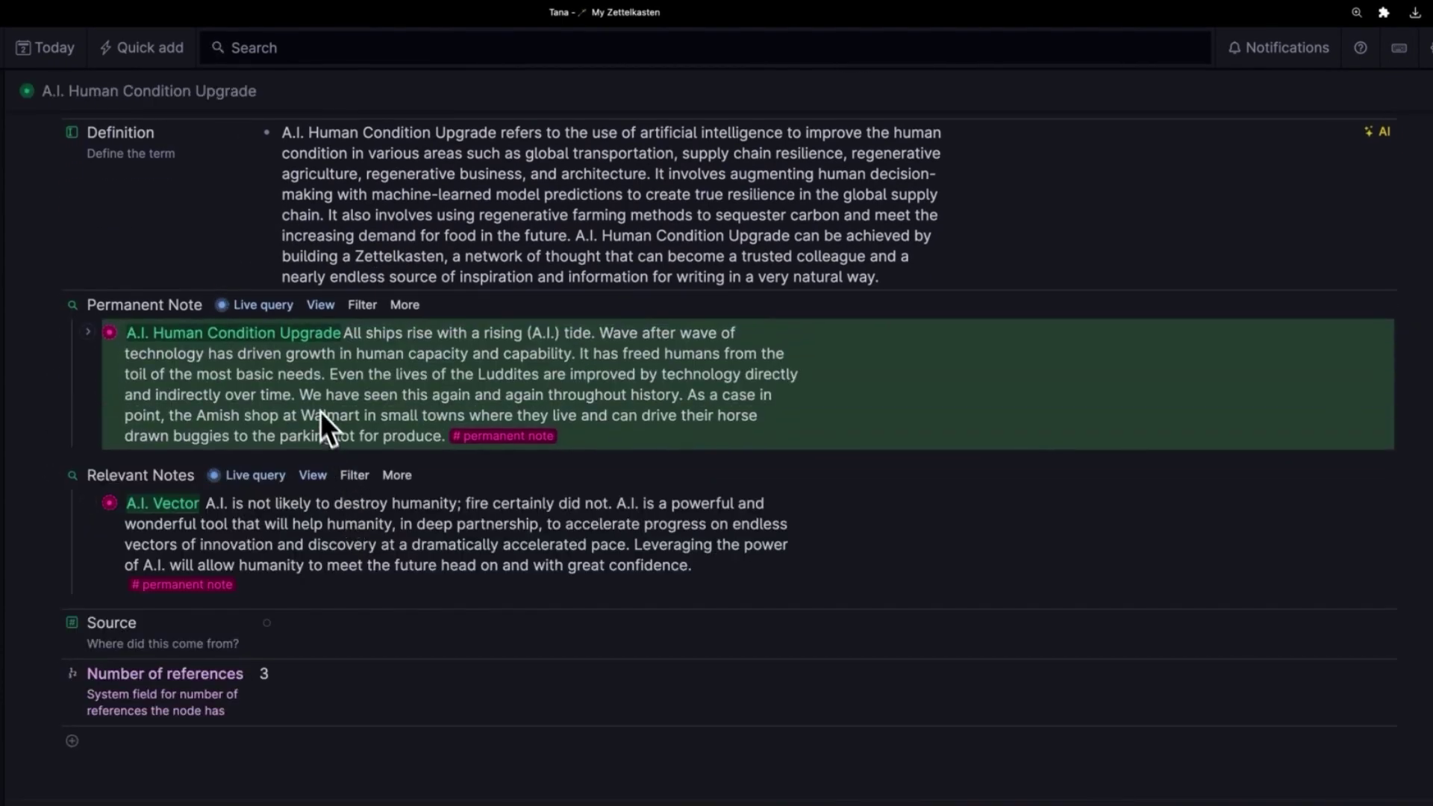
scroll(283, 493, down, 1)
scroll(379, 359, up, 2)
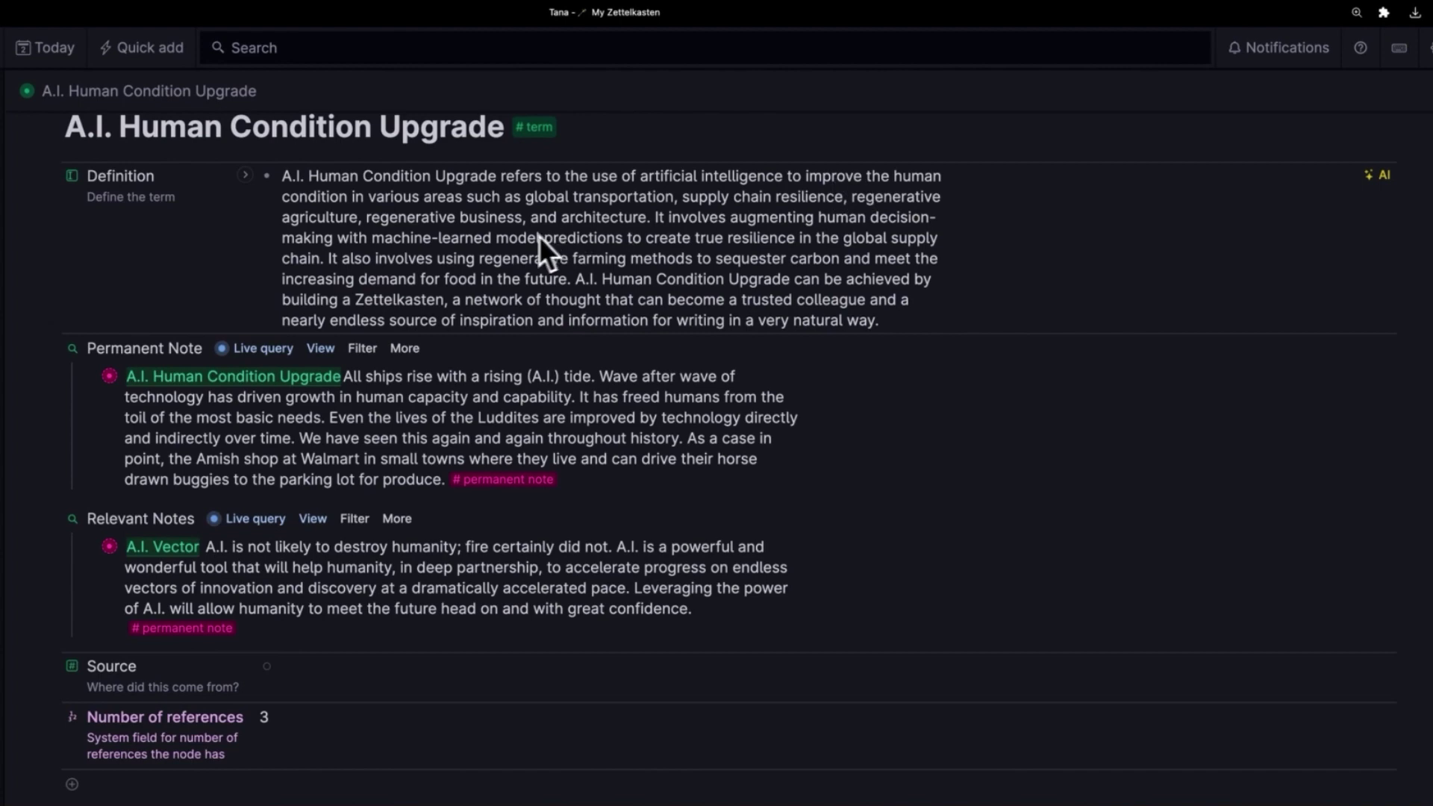
Step: Copy a reference to the A.I. Human Condition Upgrade node
click(602, 280)
scroll(390, 159, up, 1)
key(super+c)
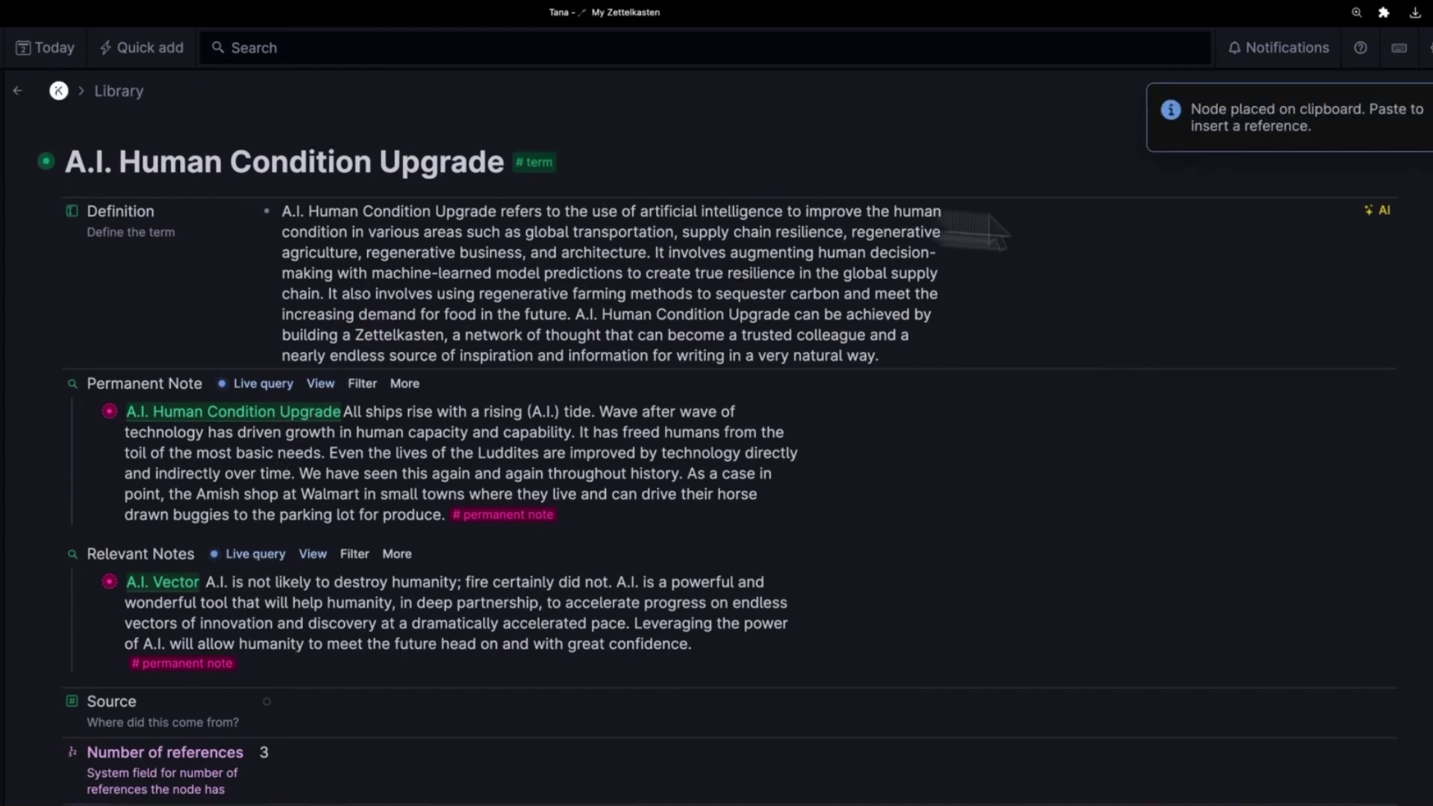
Step: In the Prompt Workbench, replace the A.I. Vector test node with A.I. Human Condition Upgrade
super+click(1383, 215)
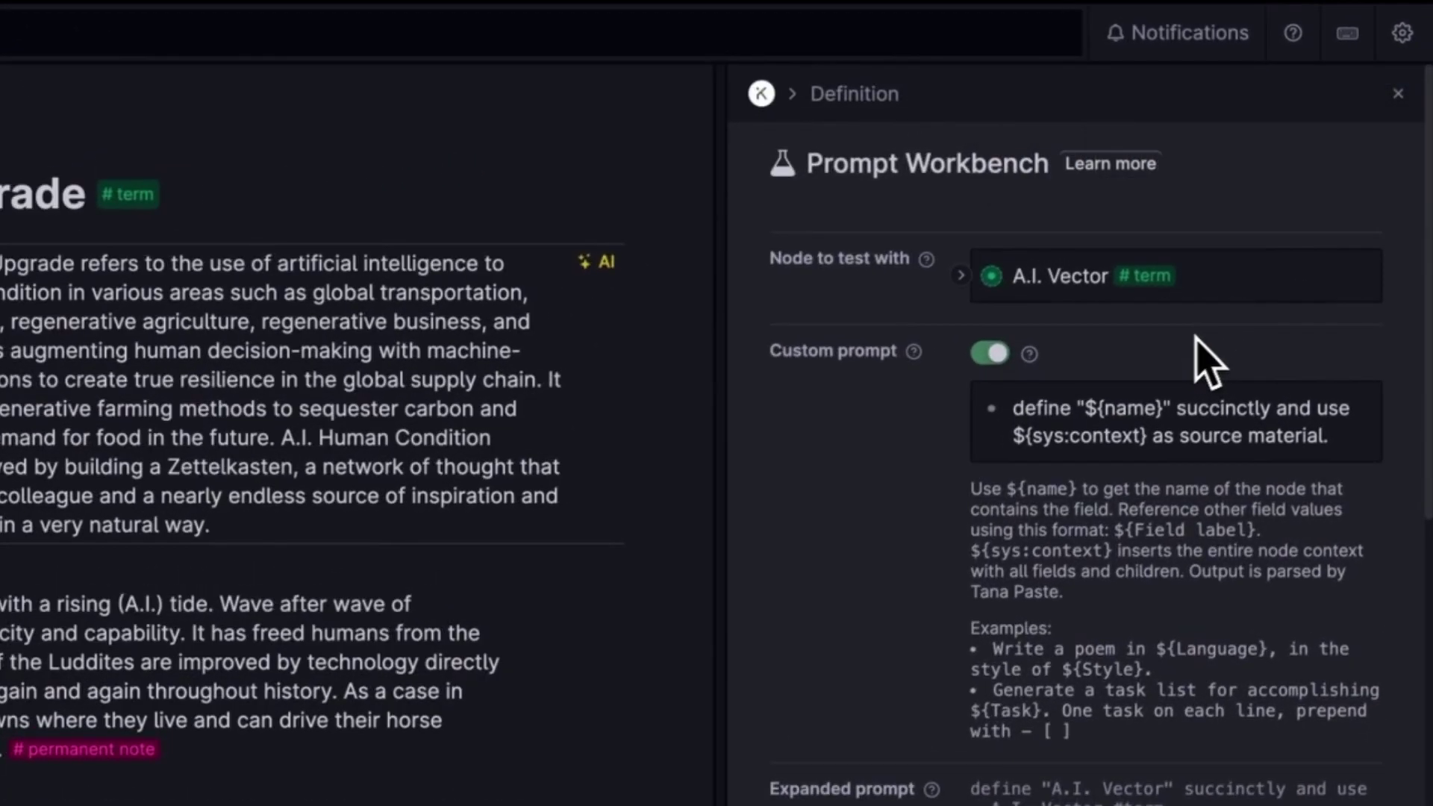
right_click(992, 278)
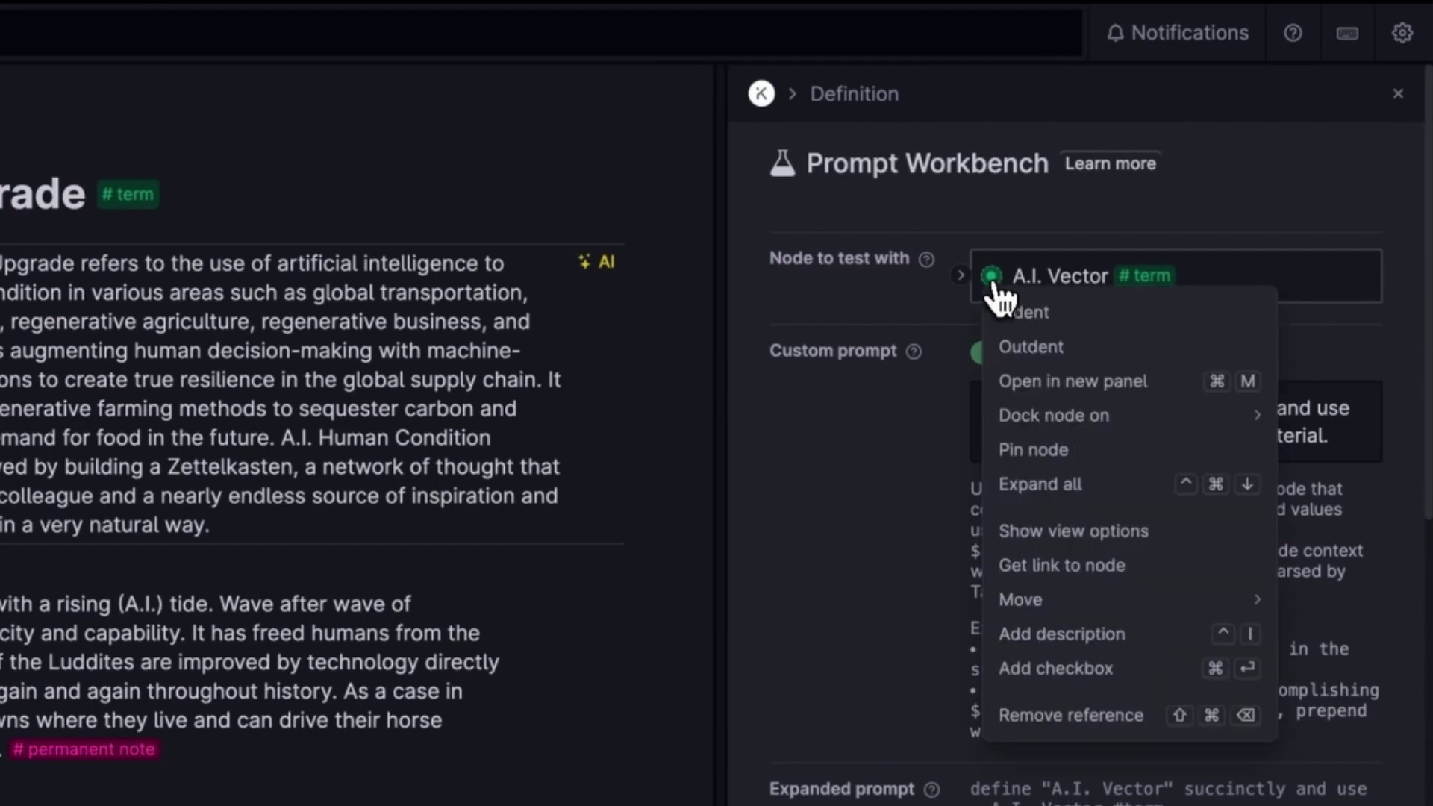
click(1024, 716)
click(1071, 291)
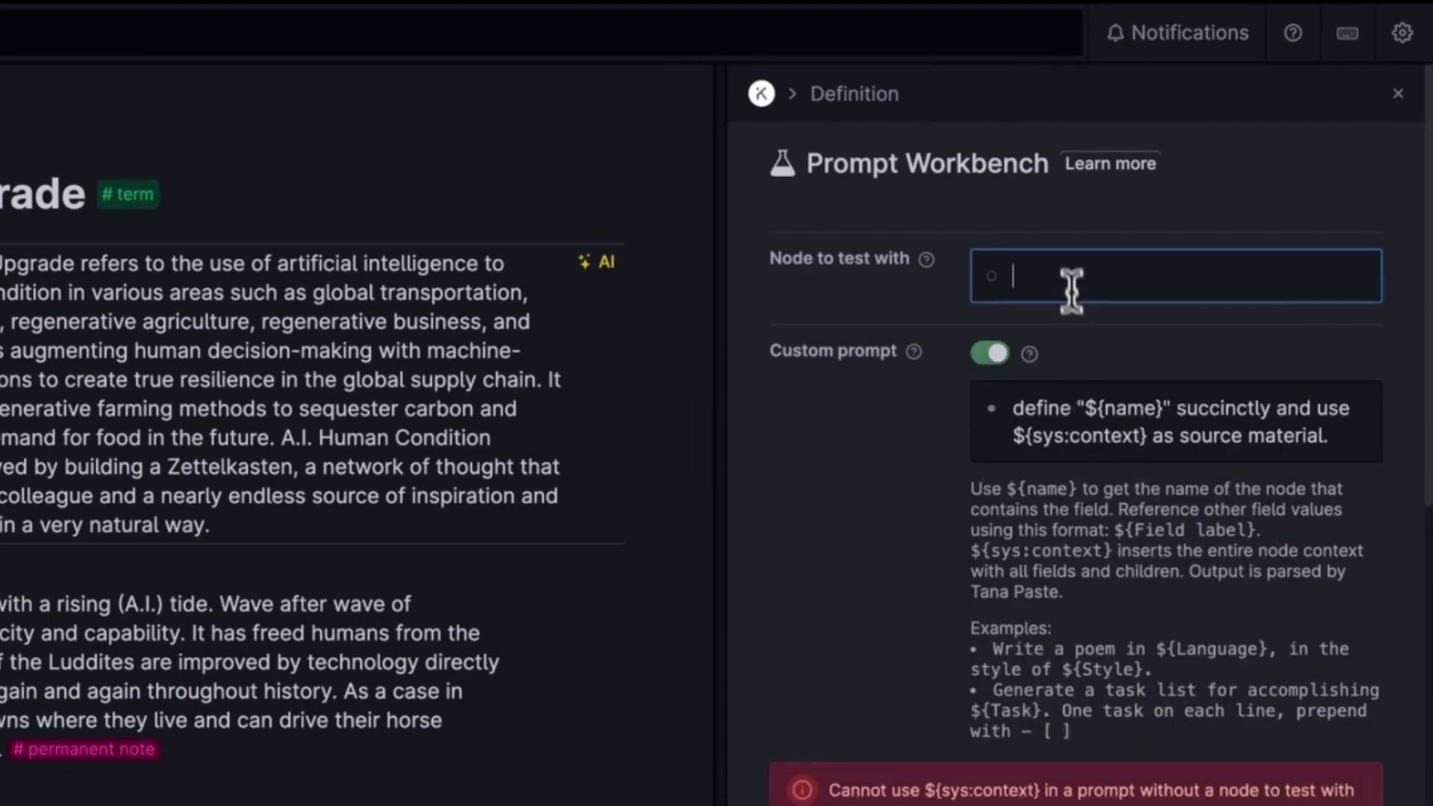
click(1073, 325)
Step: Review the workbench output and select the whole definition paragraph
scroll(1045, 694, down, 10)
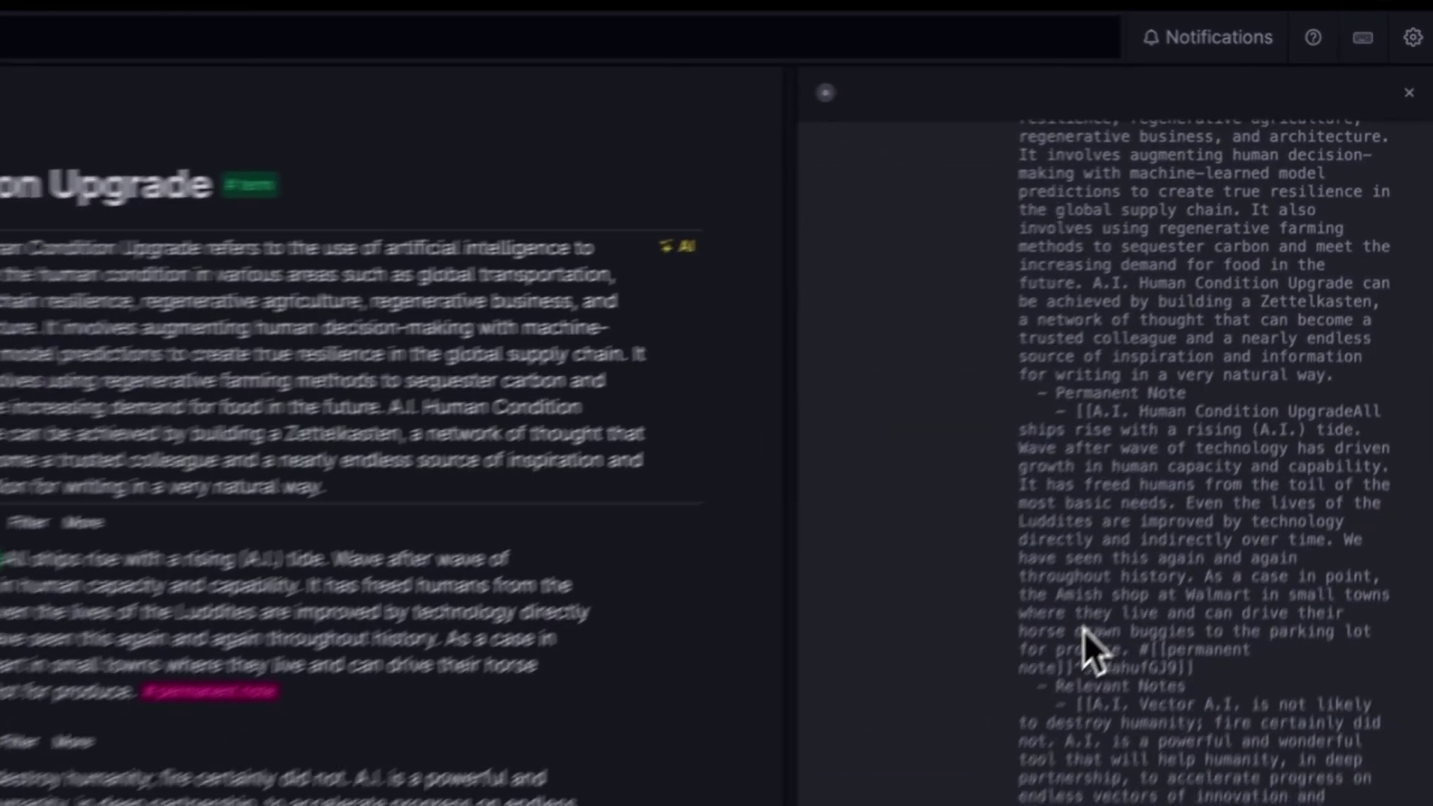
scroll(1084, 630, up, 5)
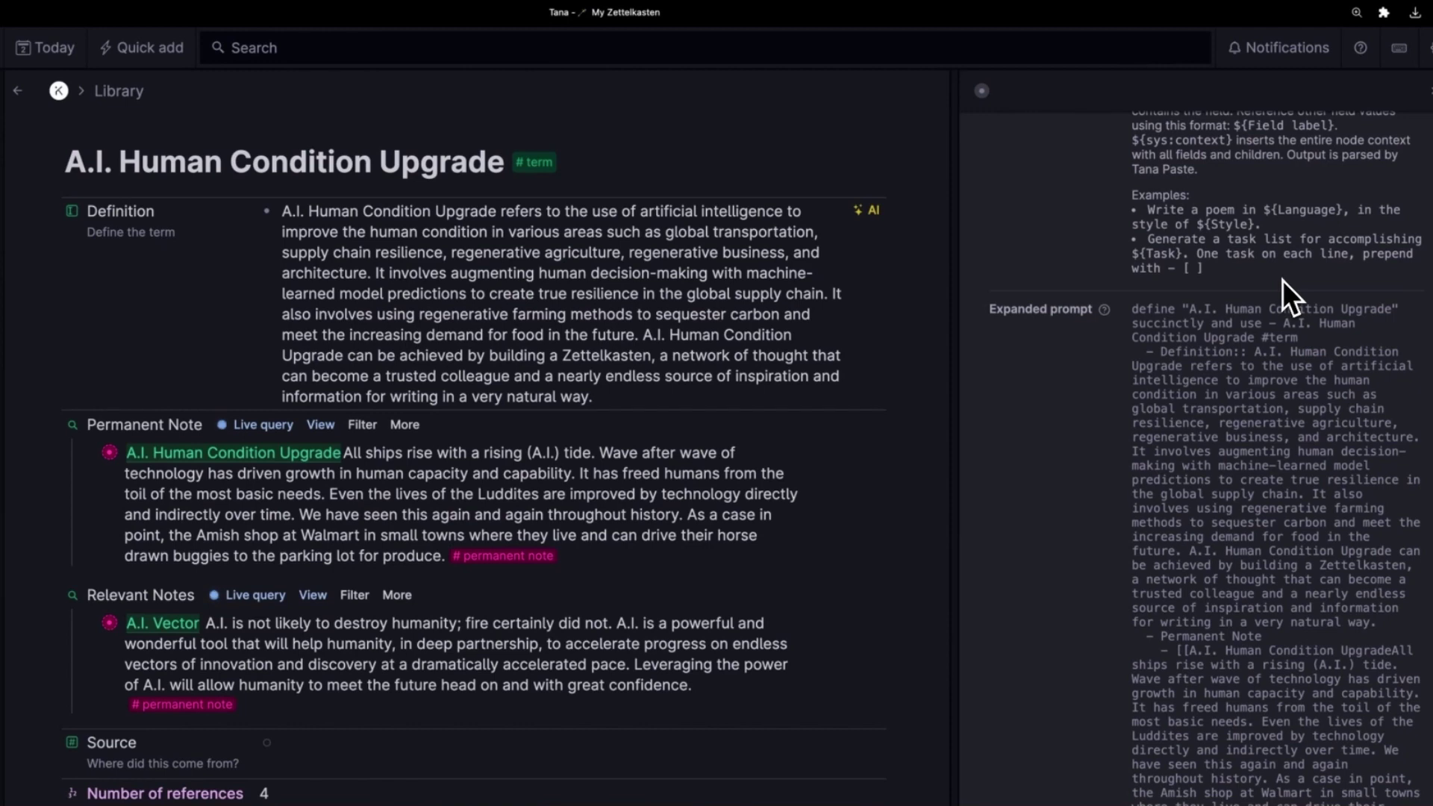
scroll(1207, 518, up, 4)
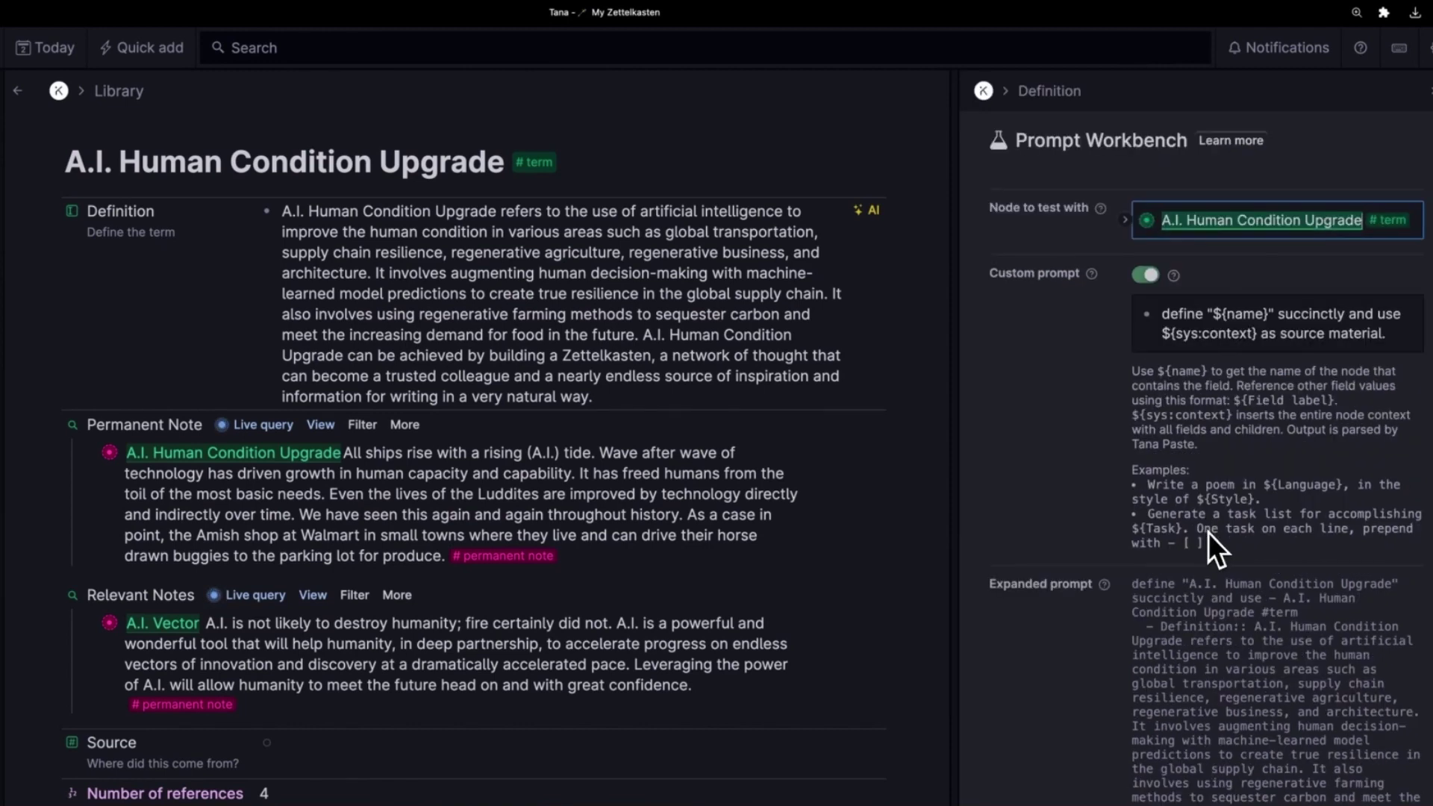
scroll(1207, 532, down, 5)
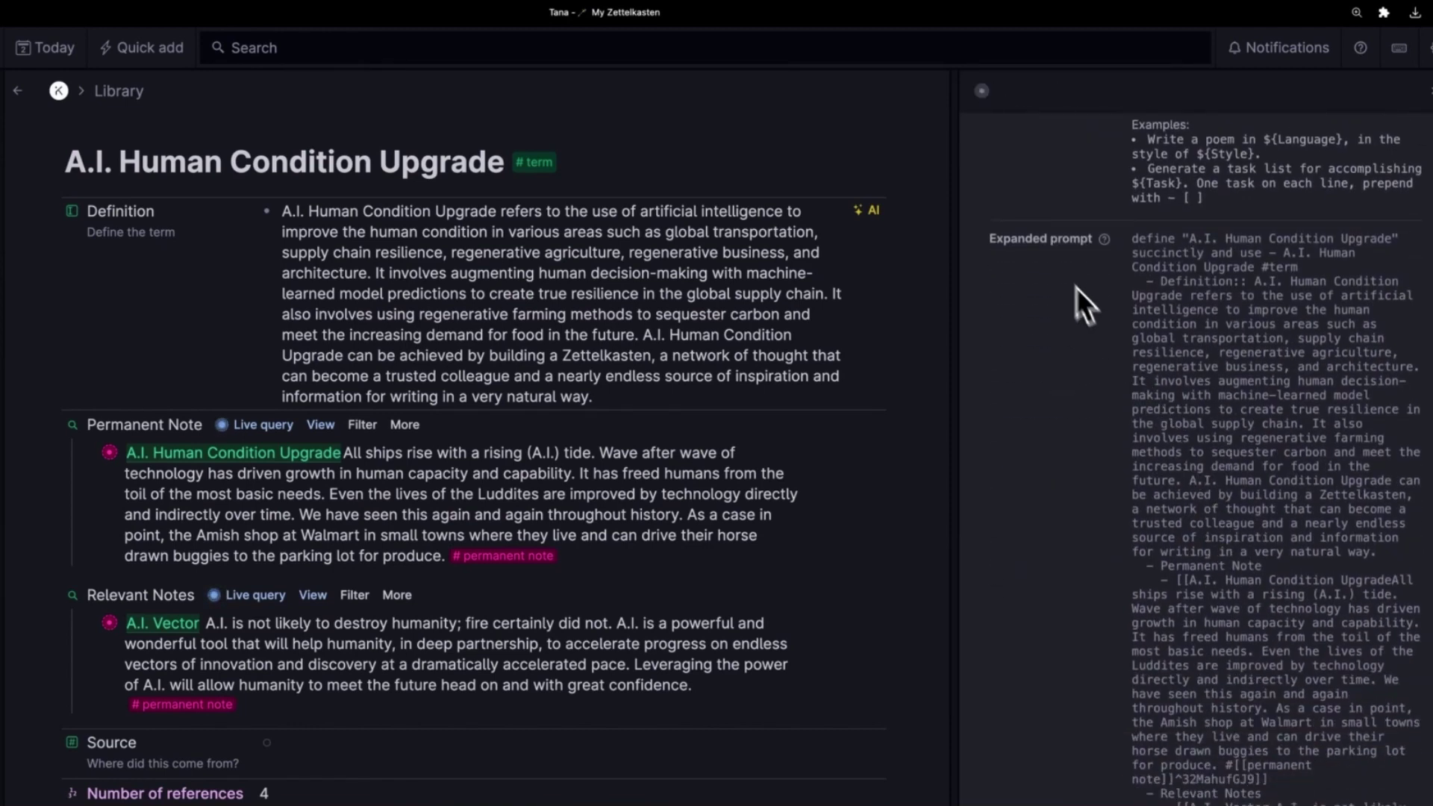
triple_click(655, 257)
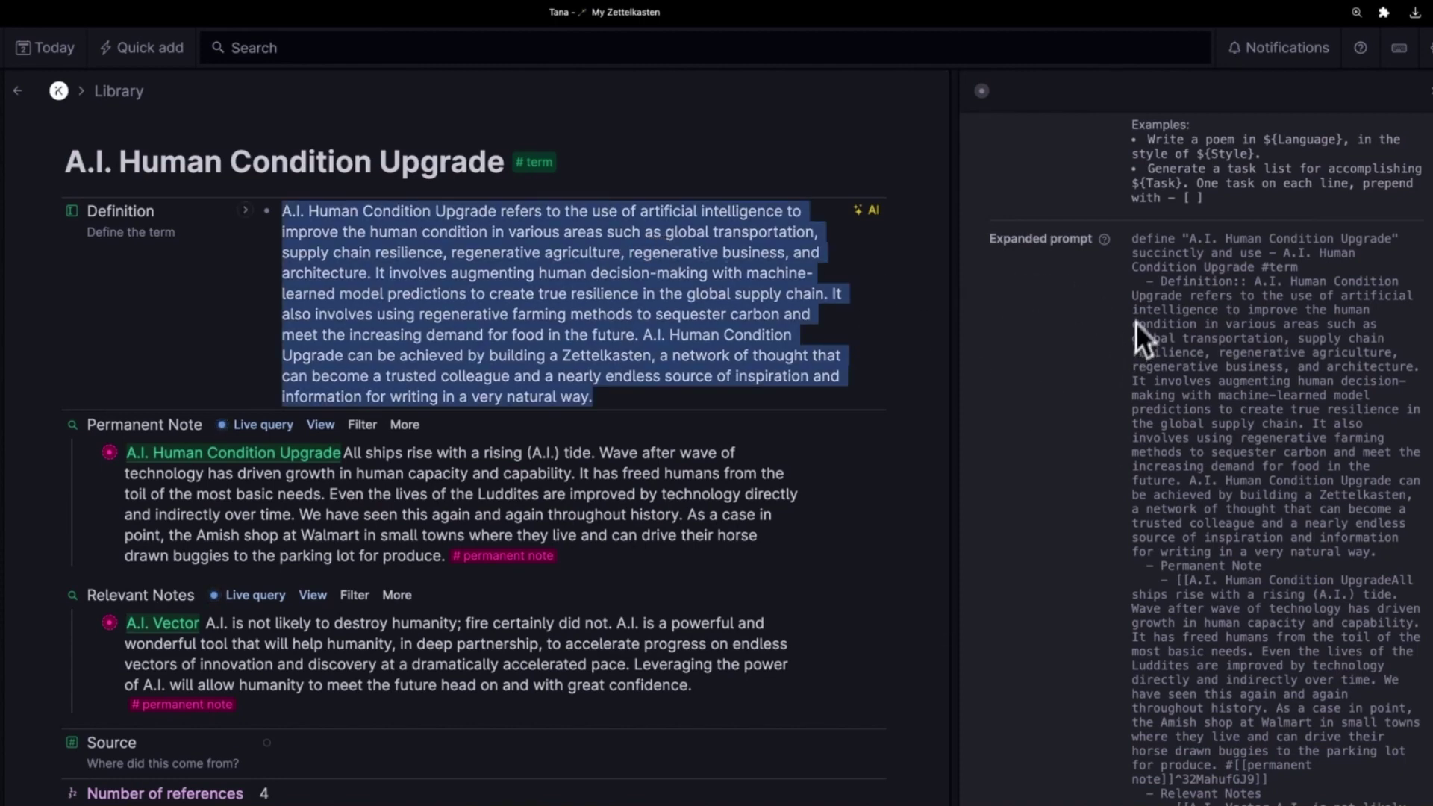
scroll(1153, 282, up, 5)
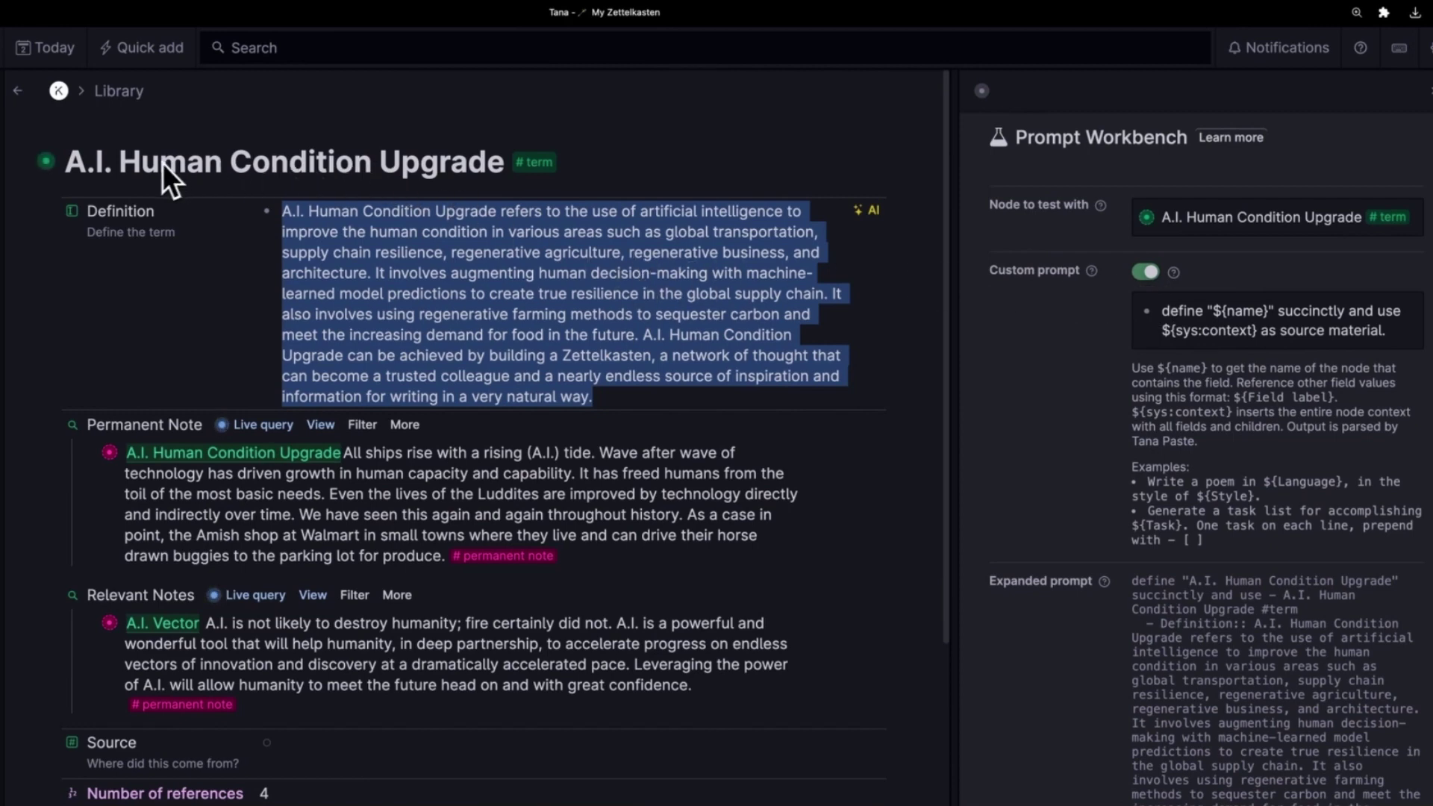
Step: Add a second generated definition for A.I. Human Condition Upgrade and check its Zettelkasten sentence
click(511, 247)
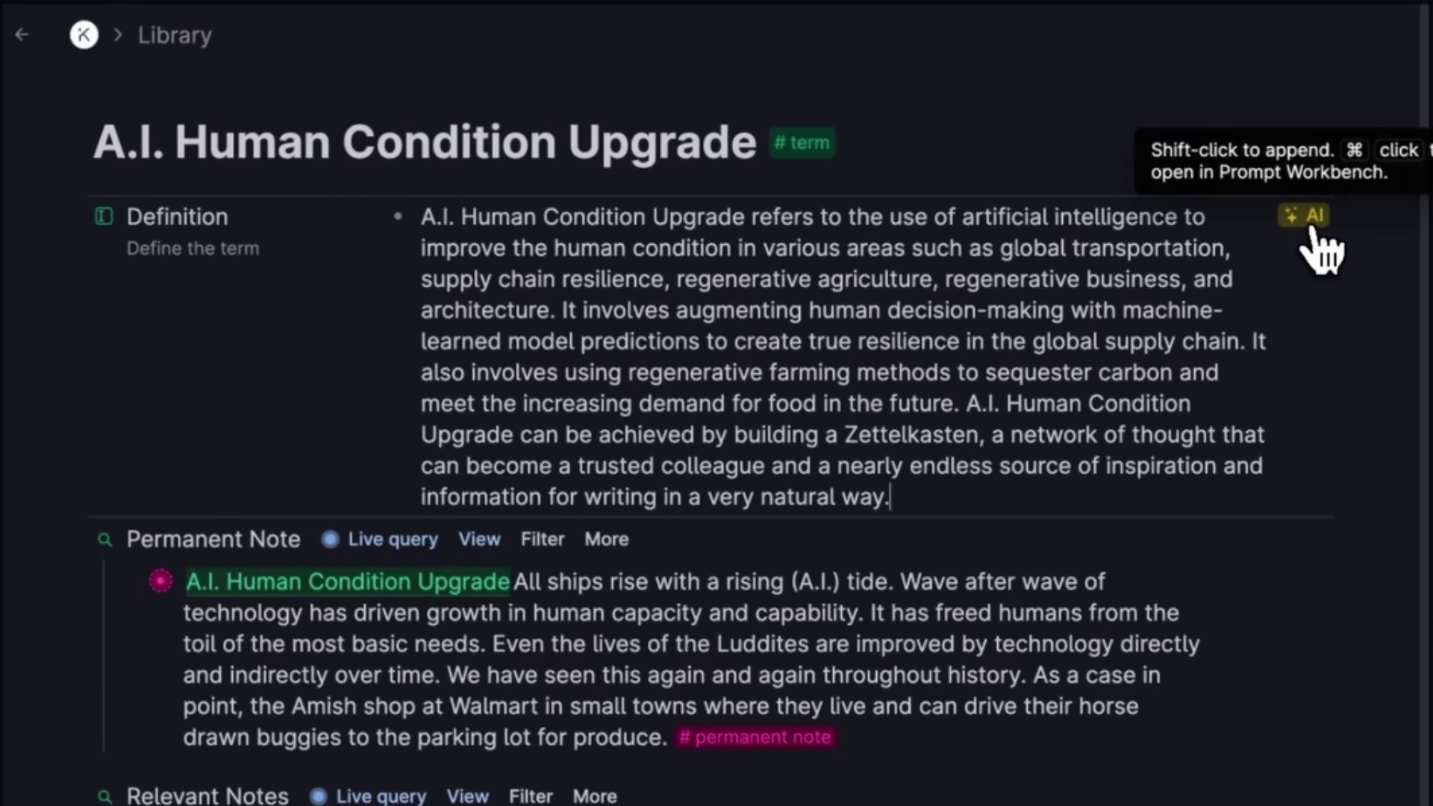
click(868, 210)
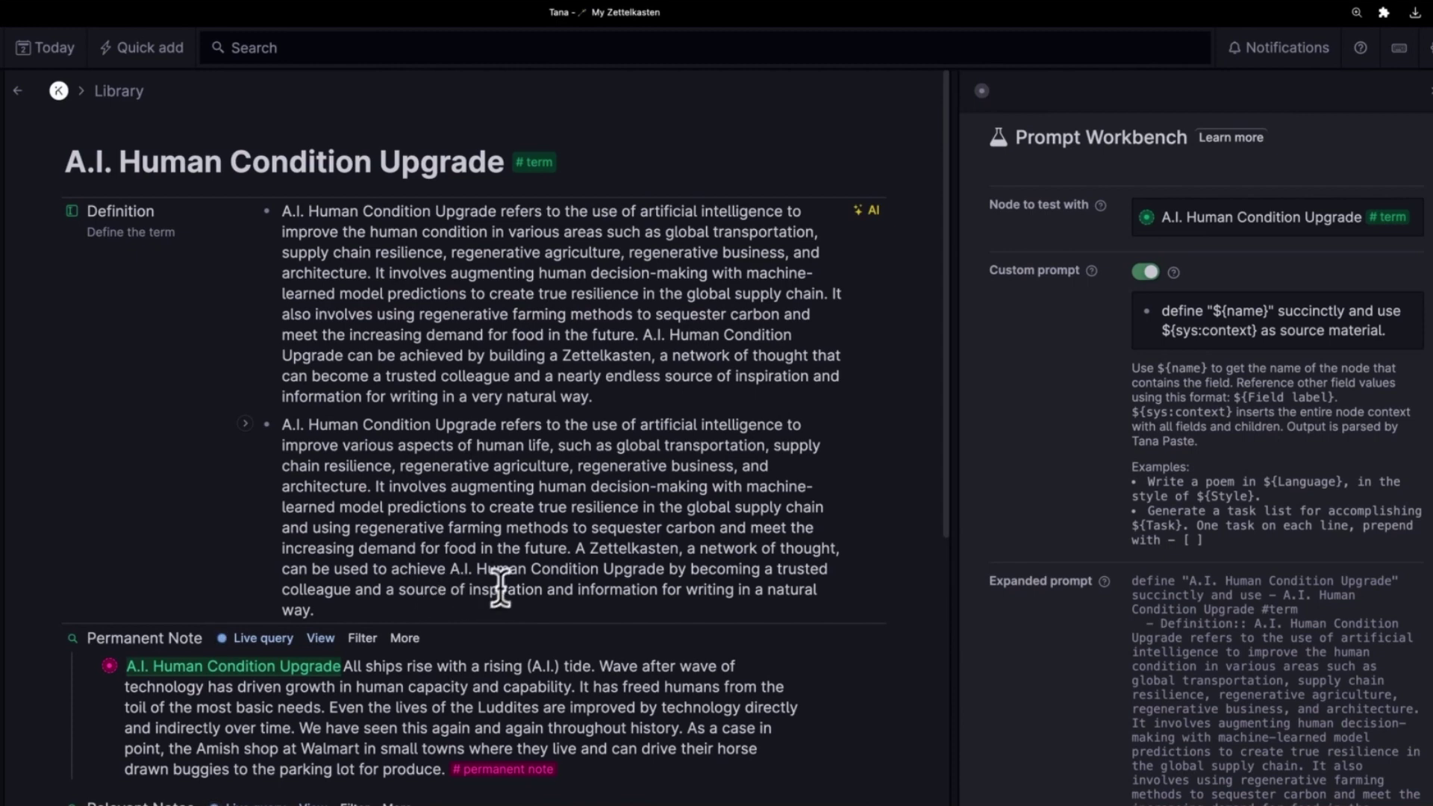
drag(314, 609, 586, 550)
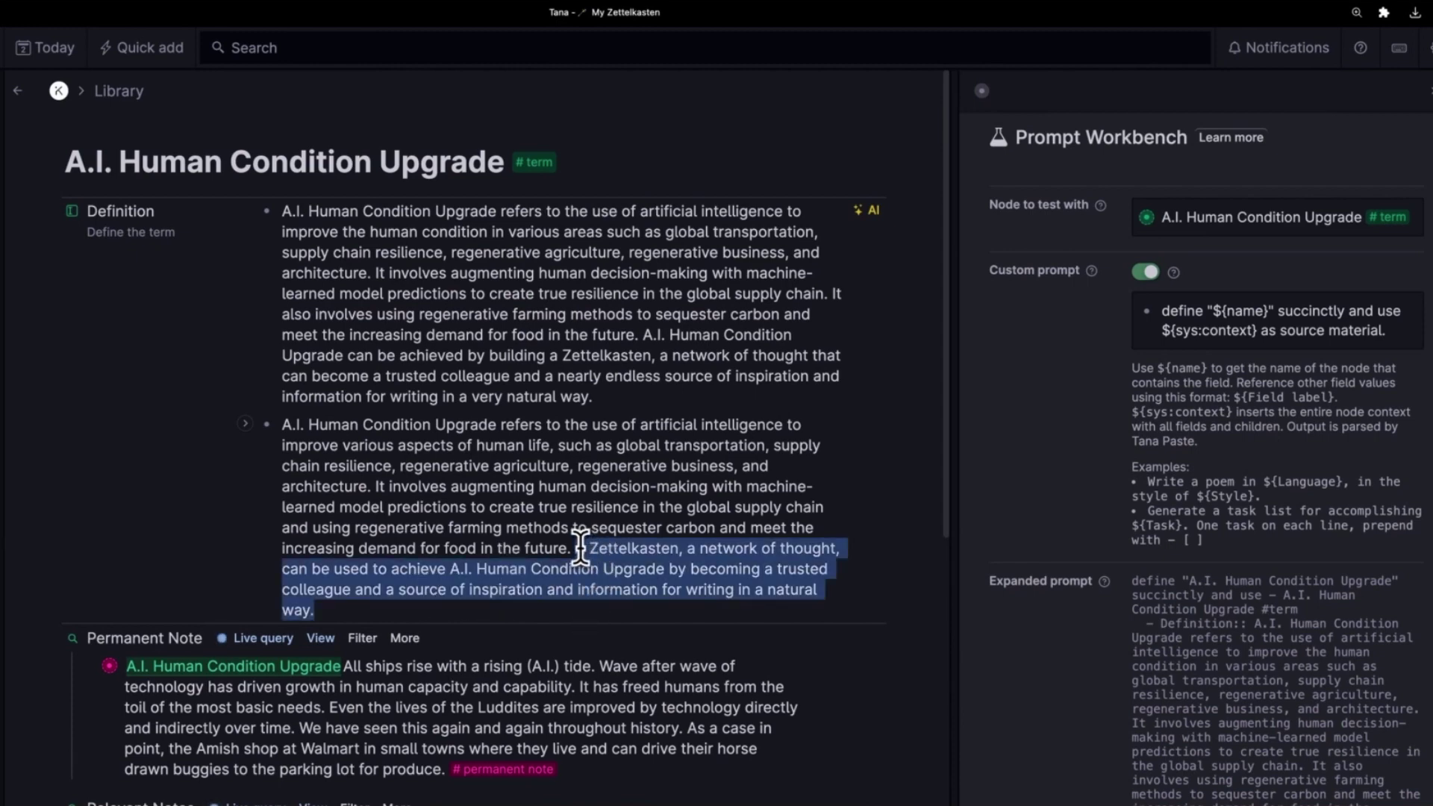
click(580, 540)
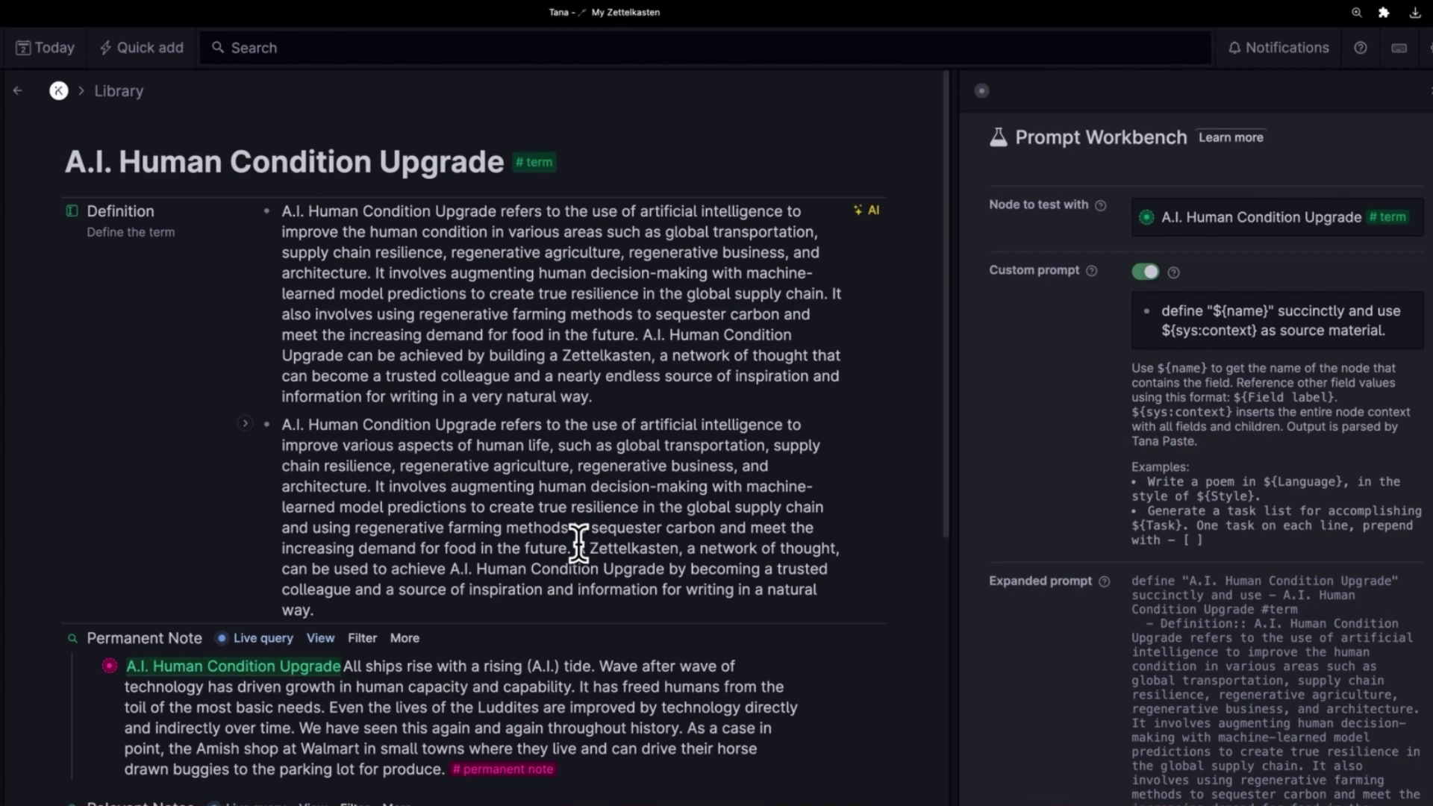
scroll(1183, 534, down, 10)
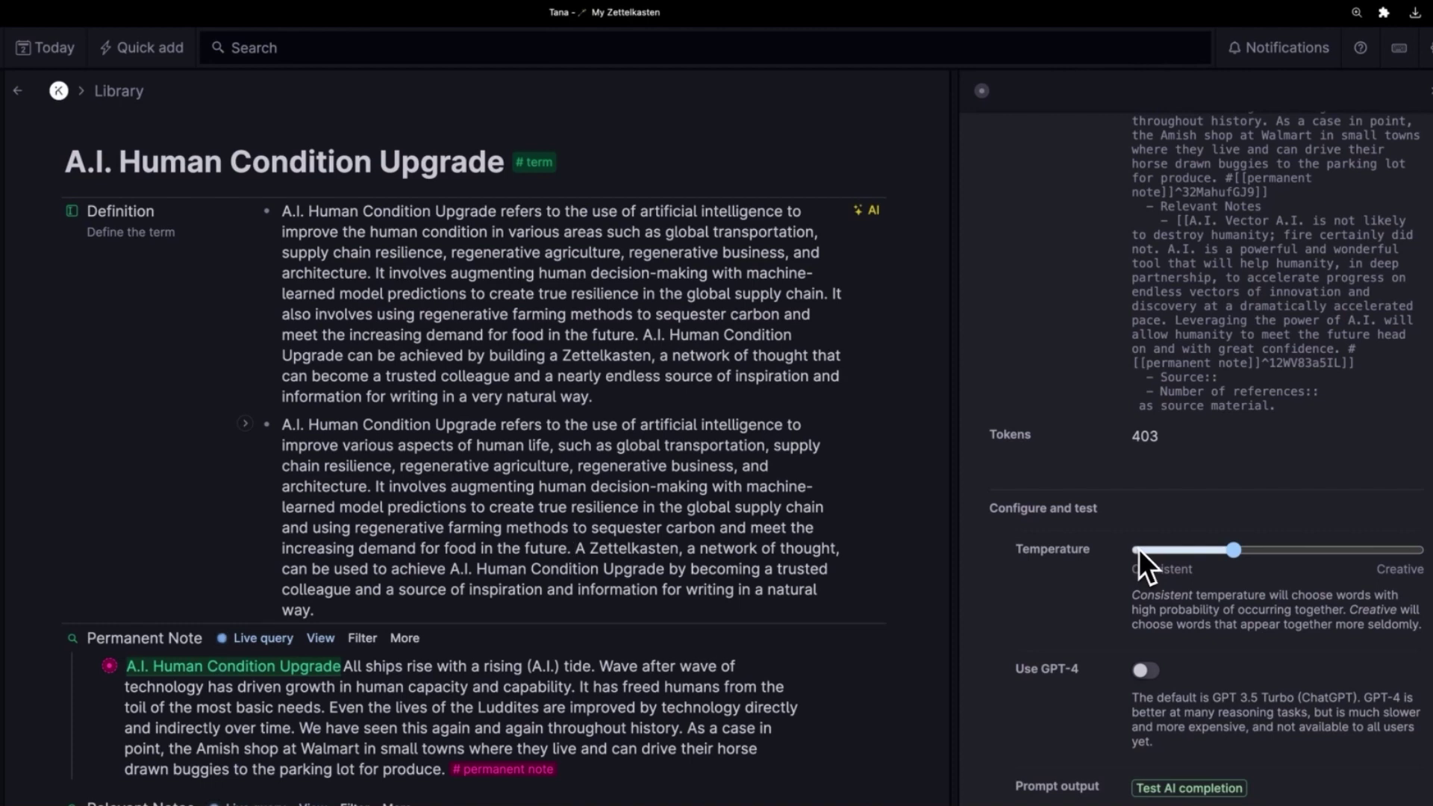
click(610, 399)
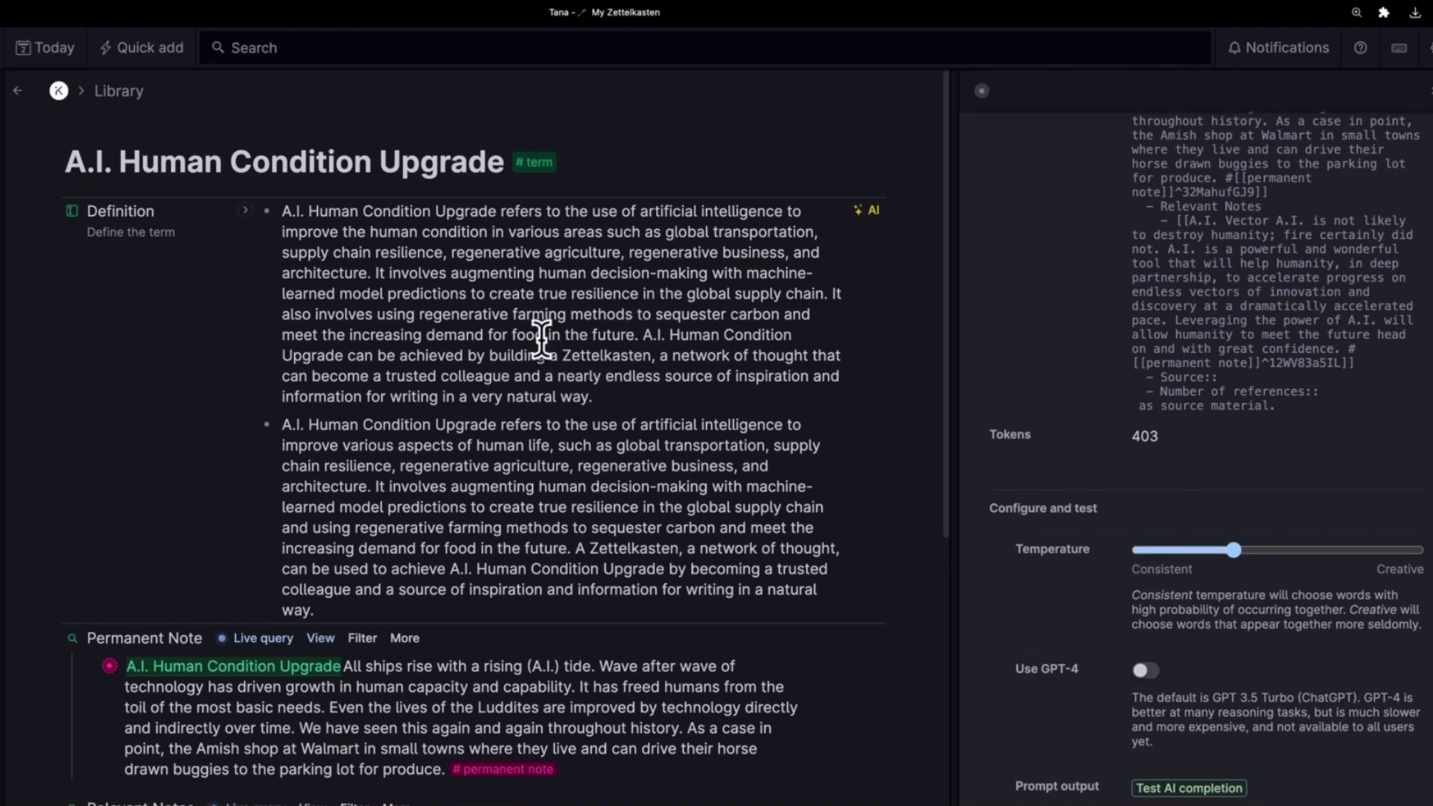
Step: Delete the older definition bullet, run an Ask AI summary as a trial, then remove that summary
key(ctrl+shift+BackSpace)
key(ctrl+k)
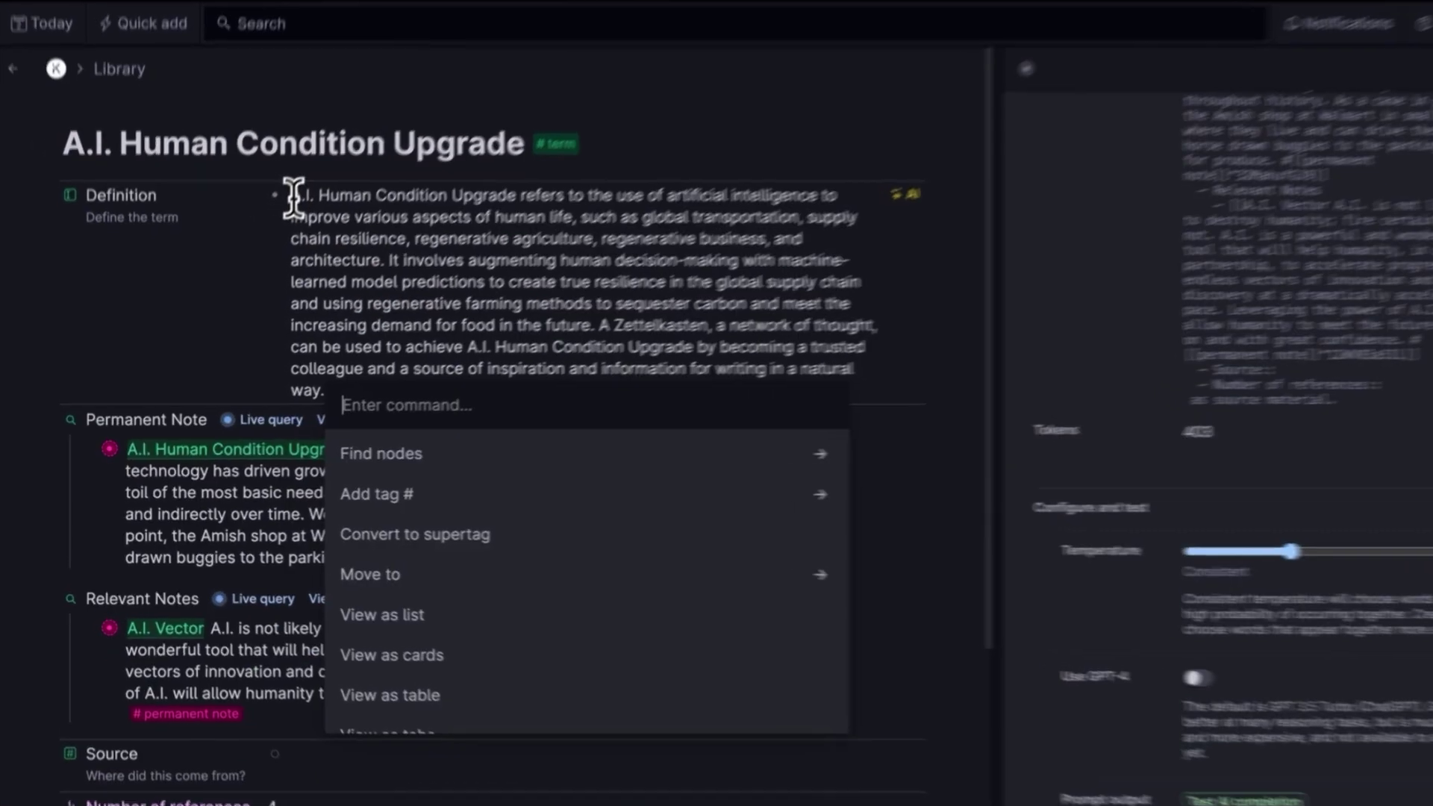
text(ai)
click(830, 437)
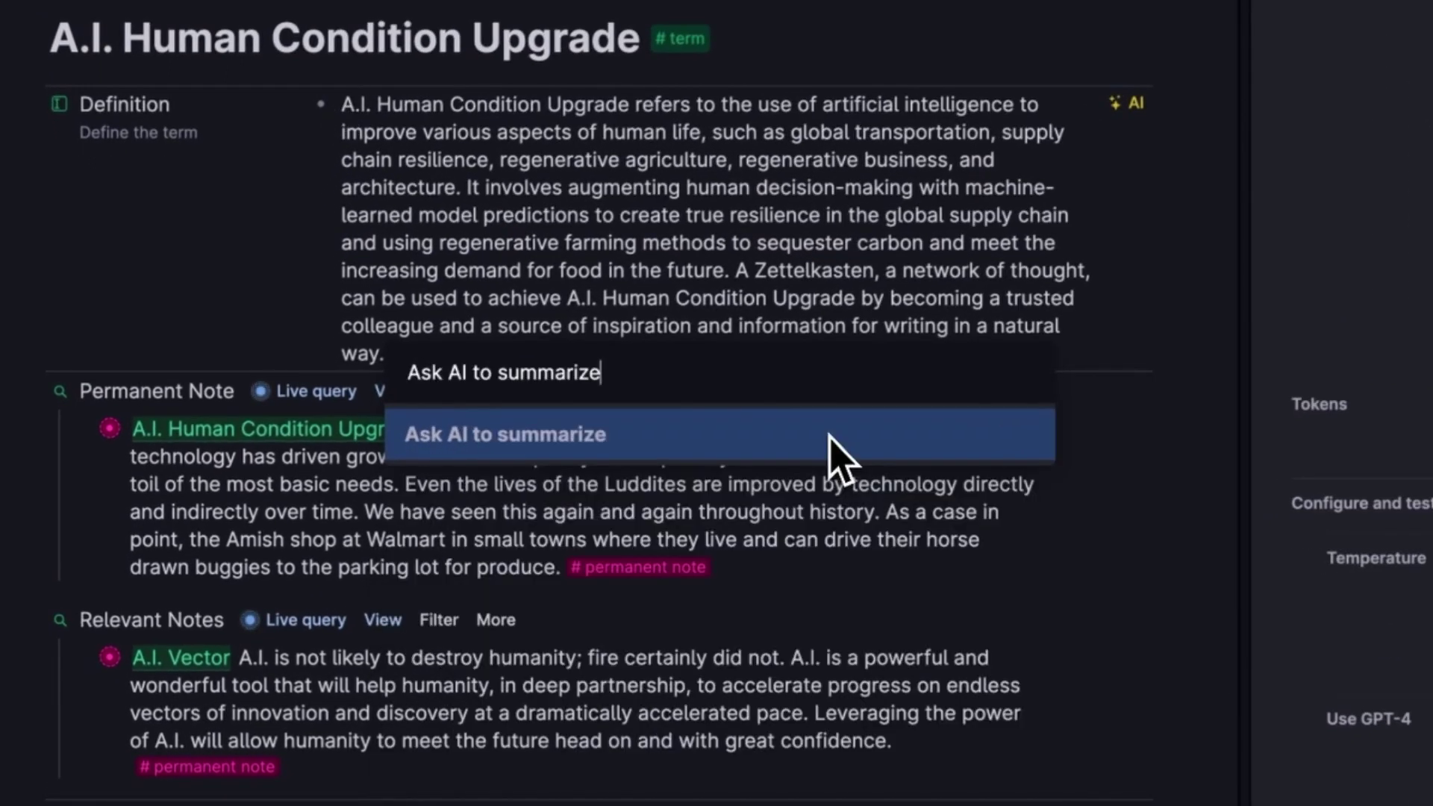
click(830, 436)
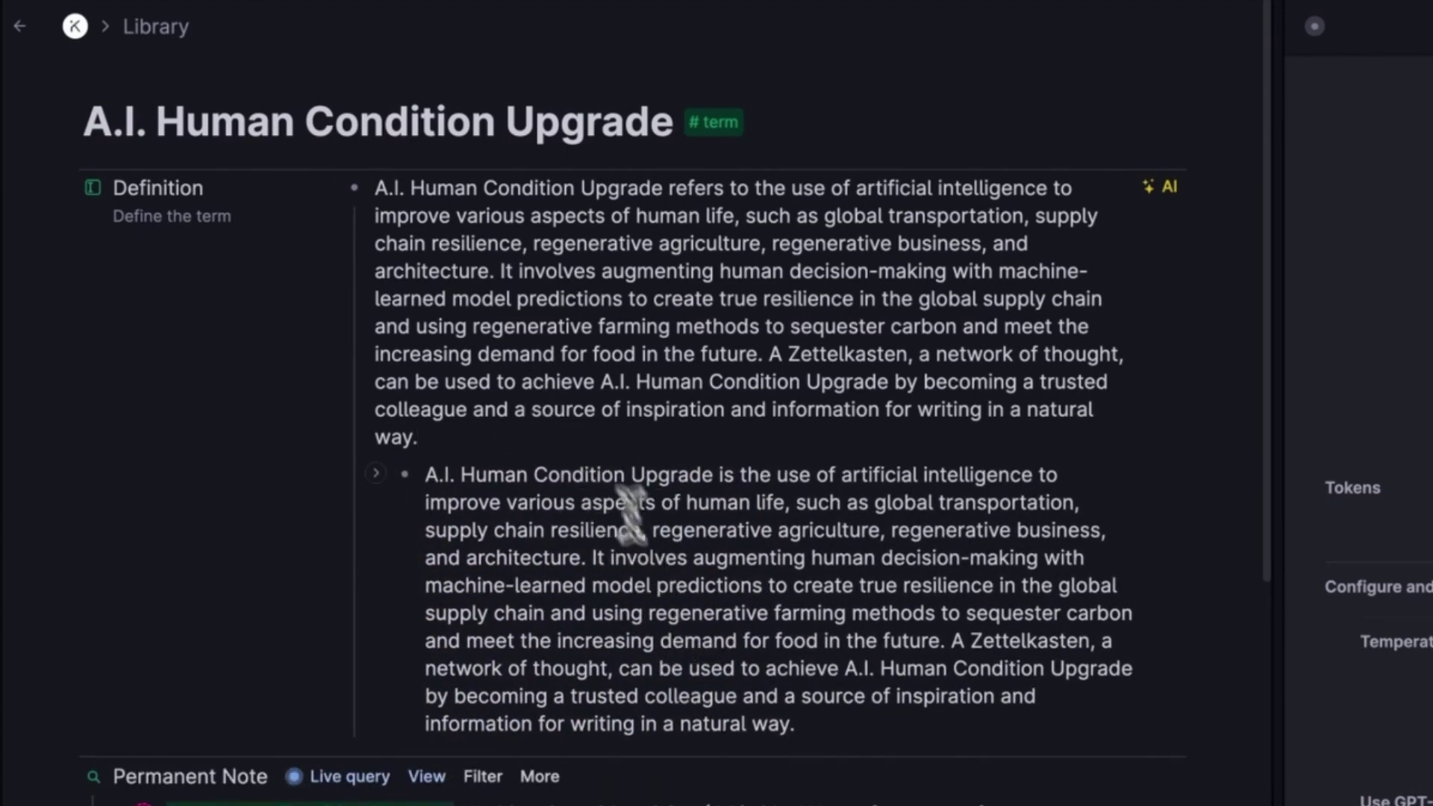
triple_click(676, 577)
key(BackSpace)
key(BackSpace)
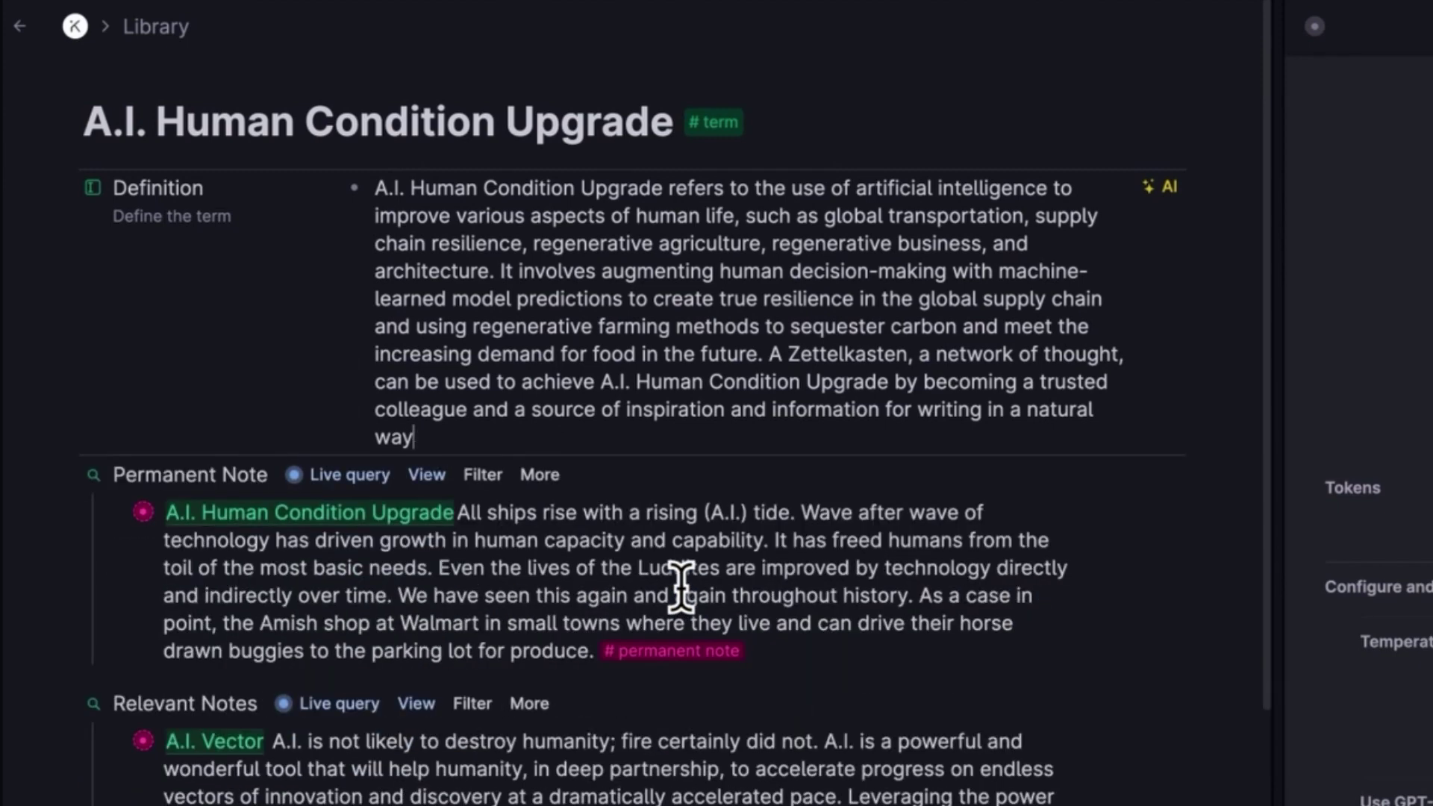